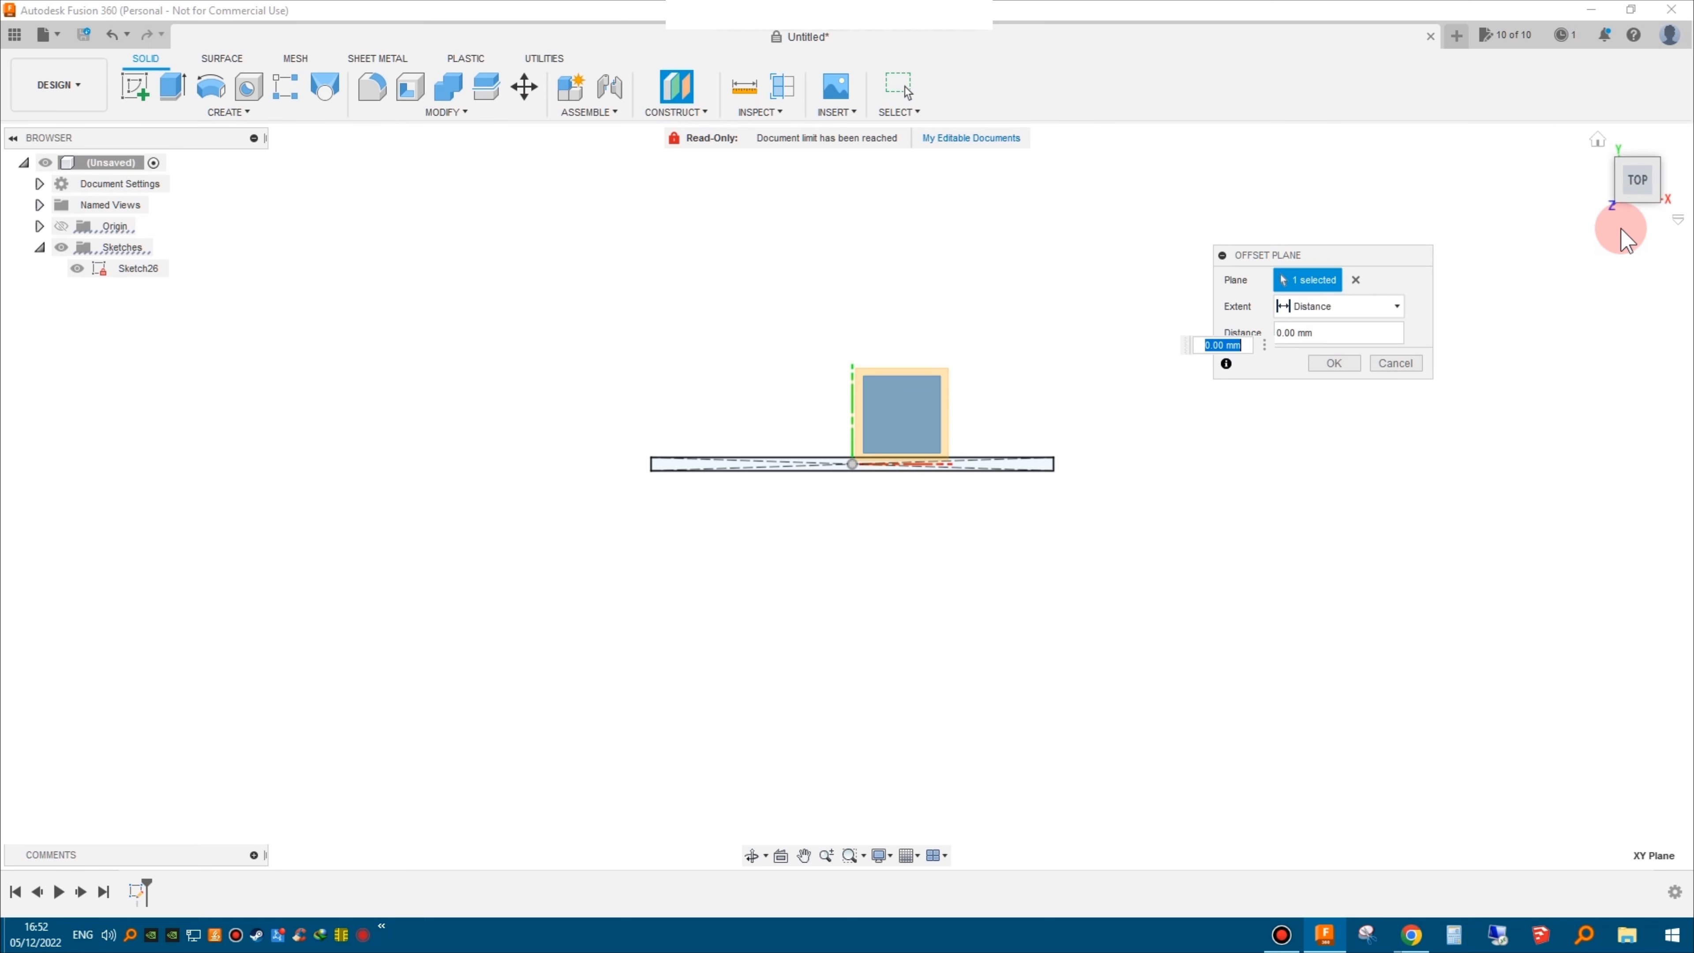
- Create a construction plane offset 35 mm below the existing rectangle's sketch plane
left_click(1642, 214)
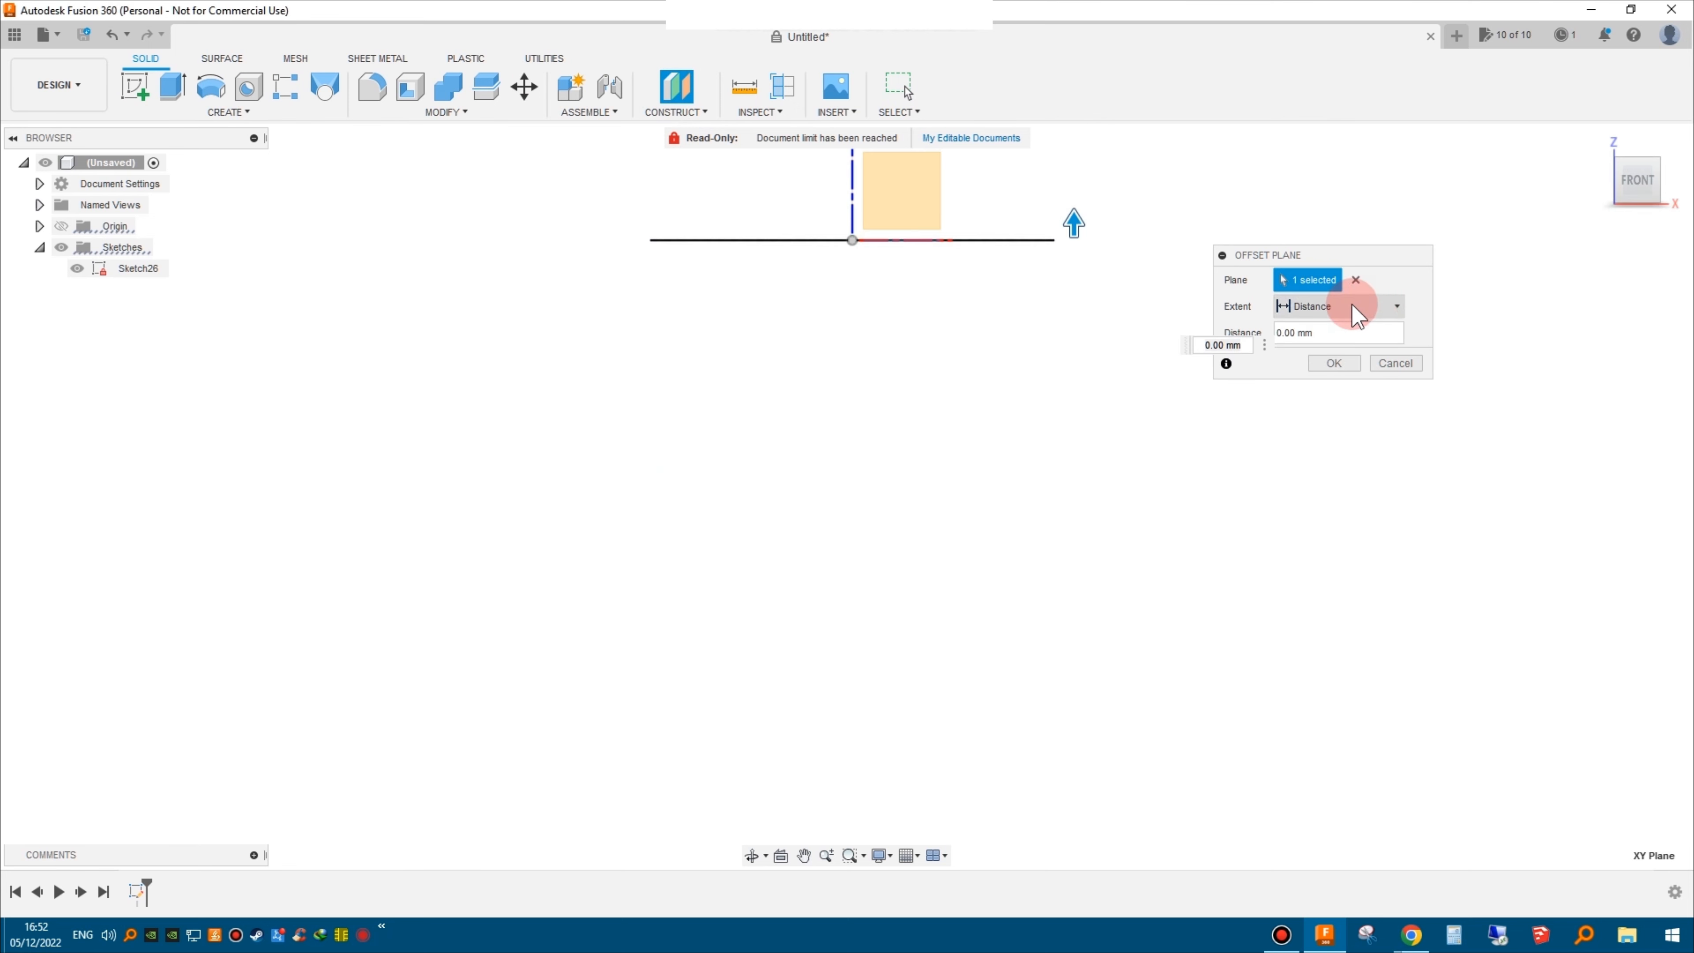
left_click_drag(1087, 223, 1071, 398)
key("Return")
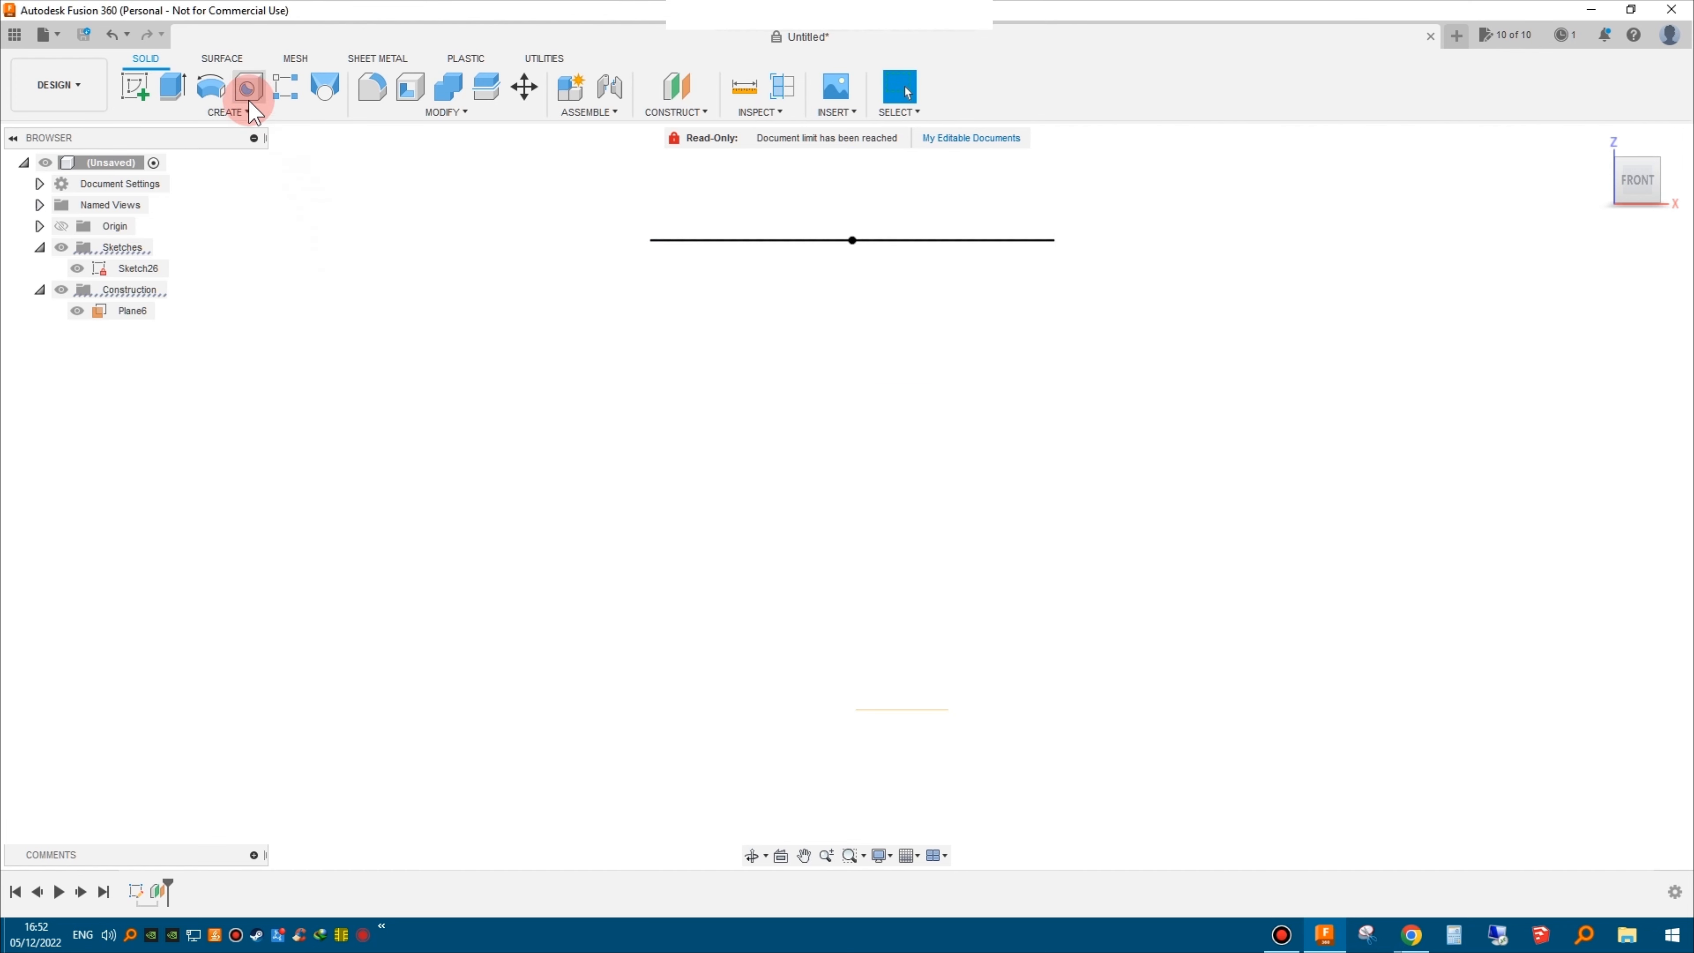
- On the offset plane, sketch a center rectangle 40 mm wide and 0.5 mm high at the origin and finish the sketch
left_click(136, 87)
left_click(754, 624)
left_click(907, 707)
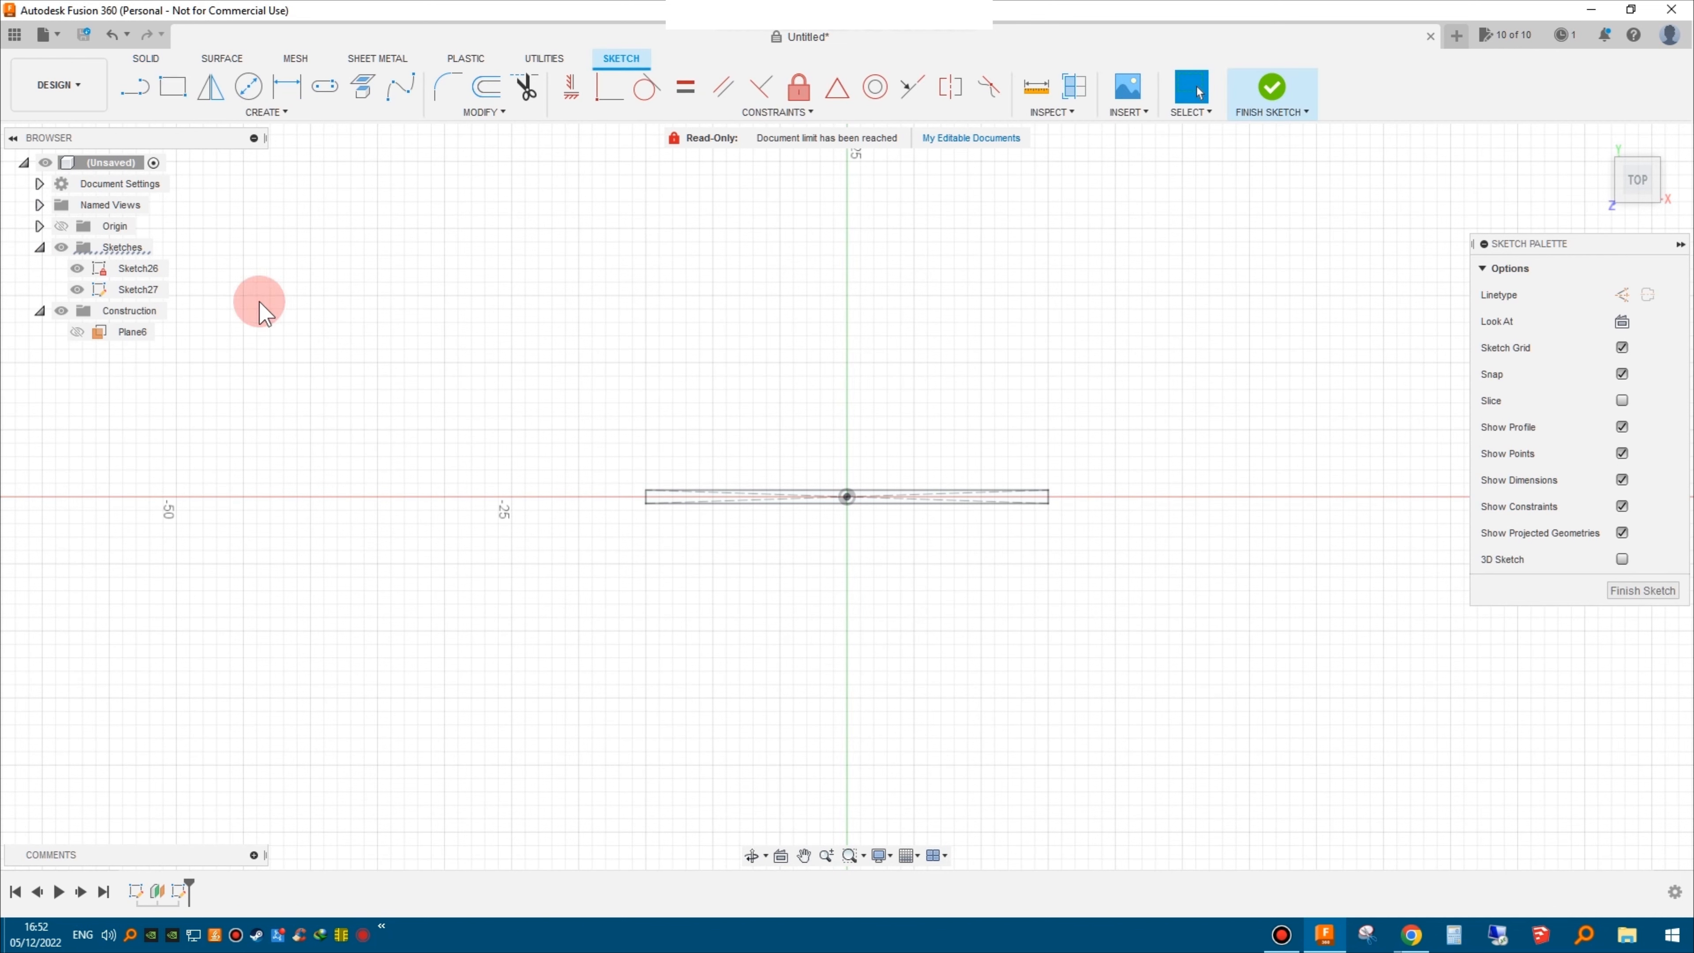
left_click(263, 111)
mouse_move(183, 151)
left_click(297, 187)
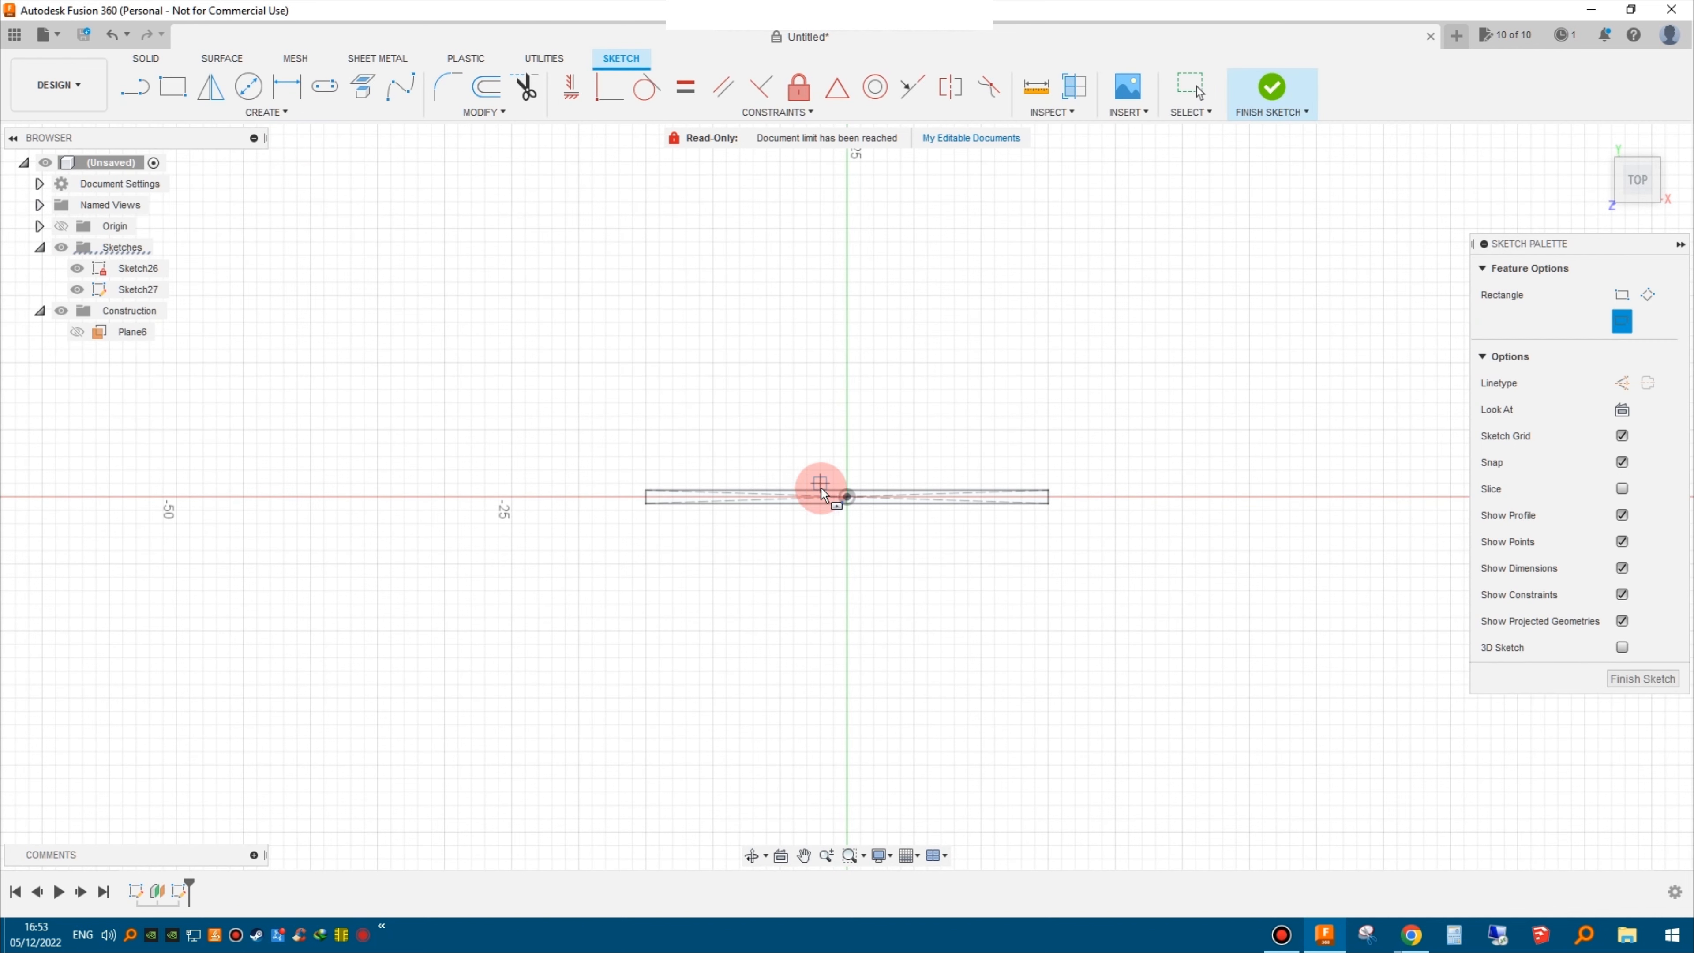
left_click(852, 497)
type("0.5")
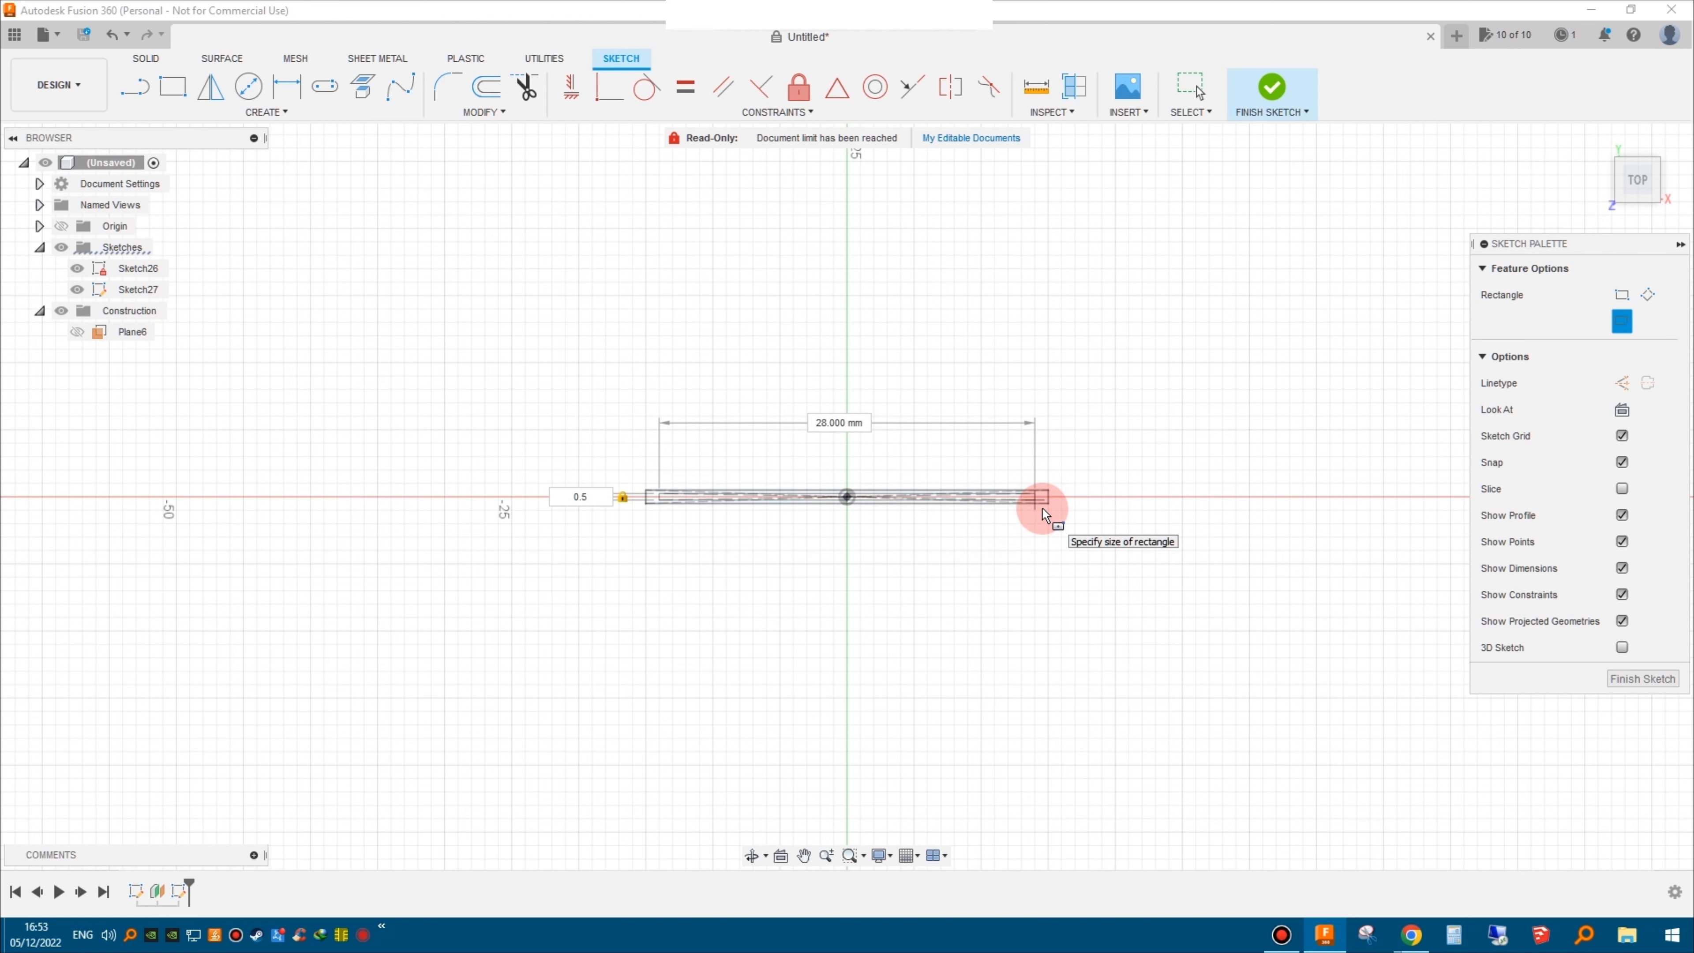
key("Tab")
type("40")
key("Return")
key("Escape")
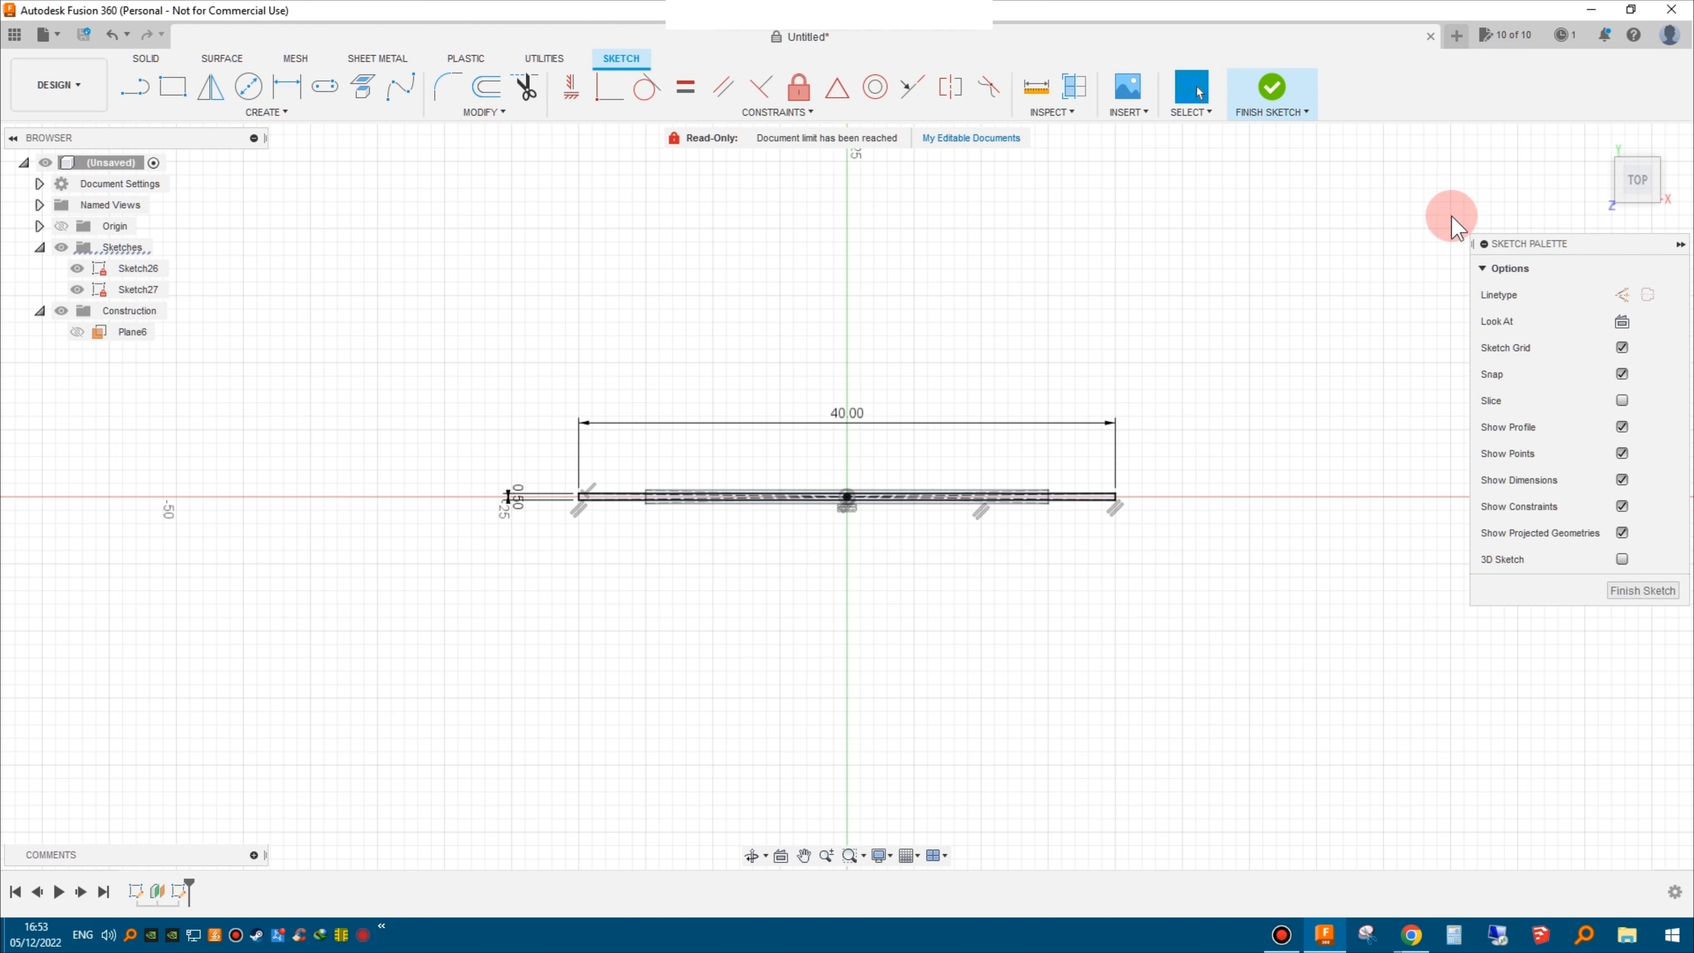
left_click(1272, 88)
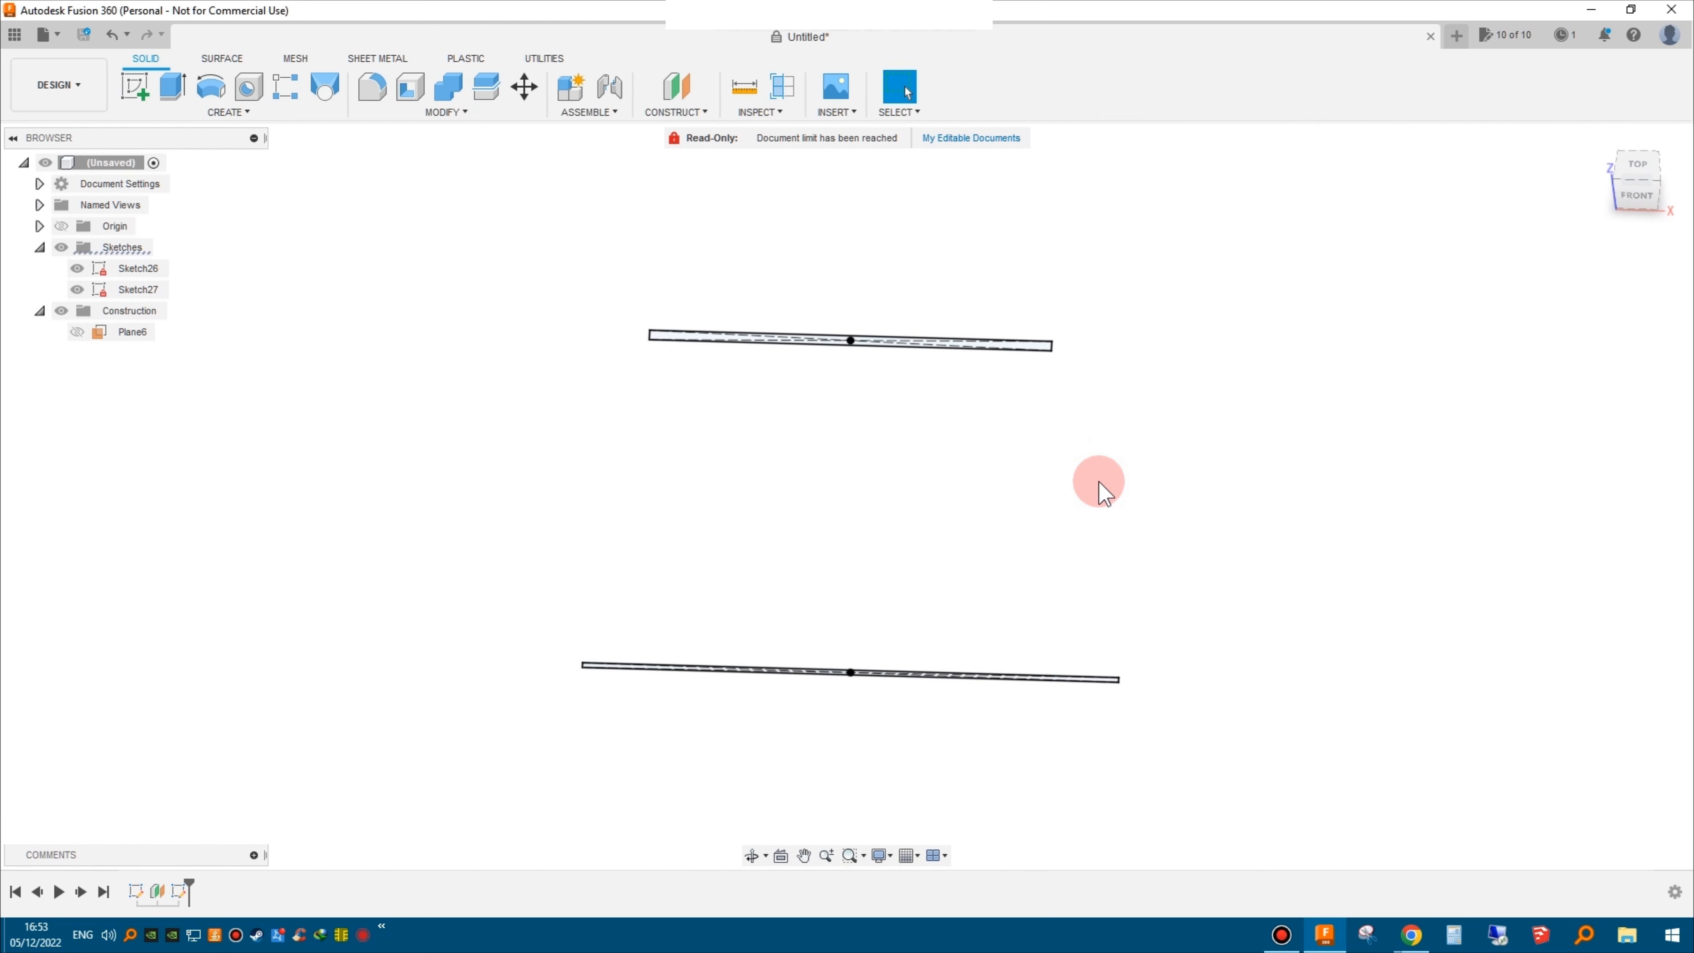
- Start a new sketch on the vertical YZ plane, at the side profile of the lower rectangle
left_click(1641, 195)
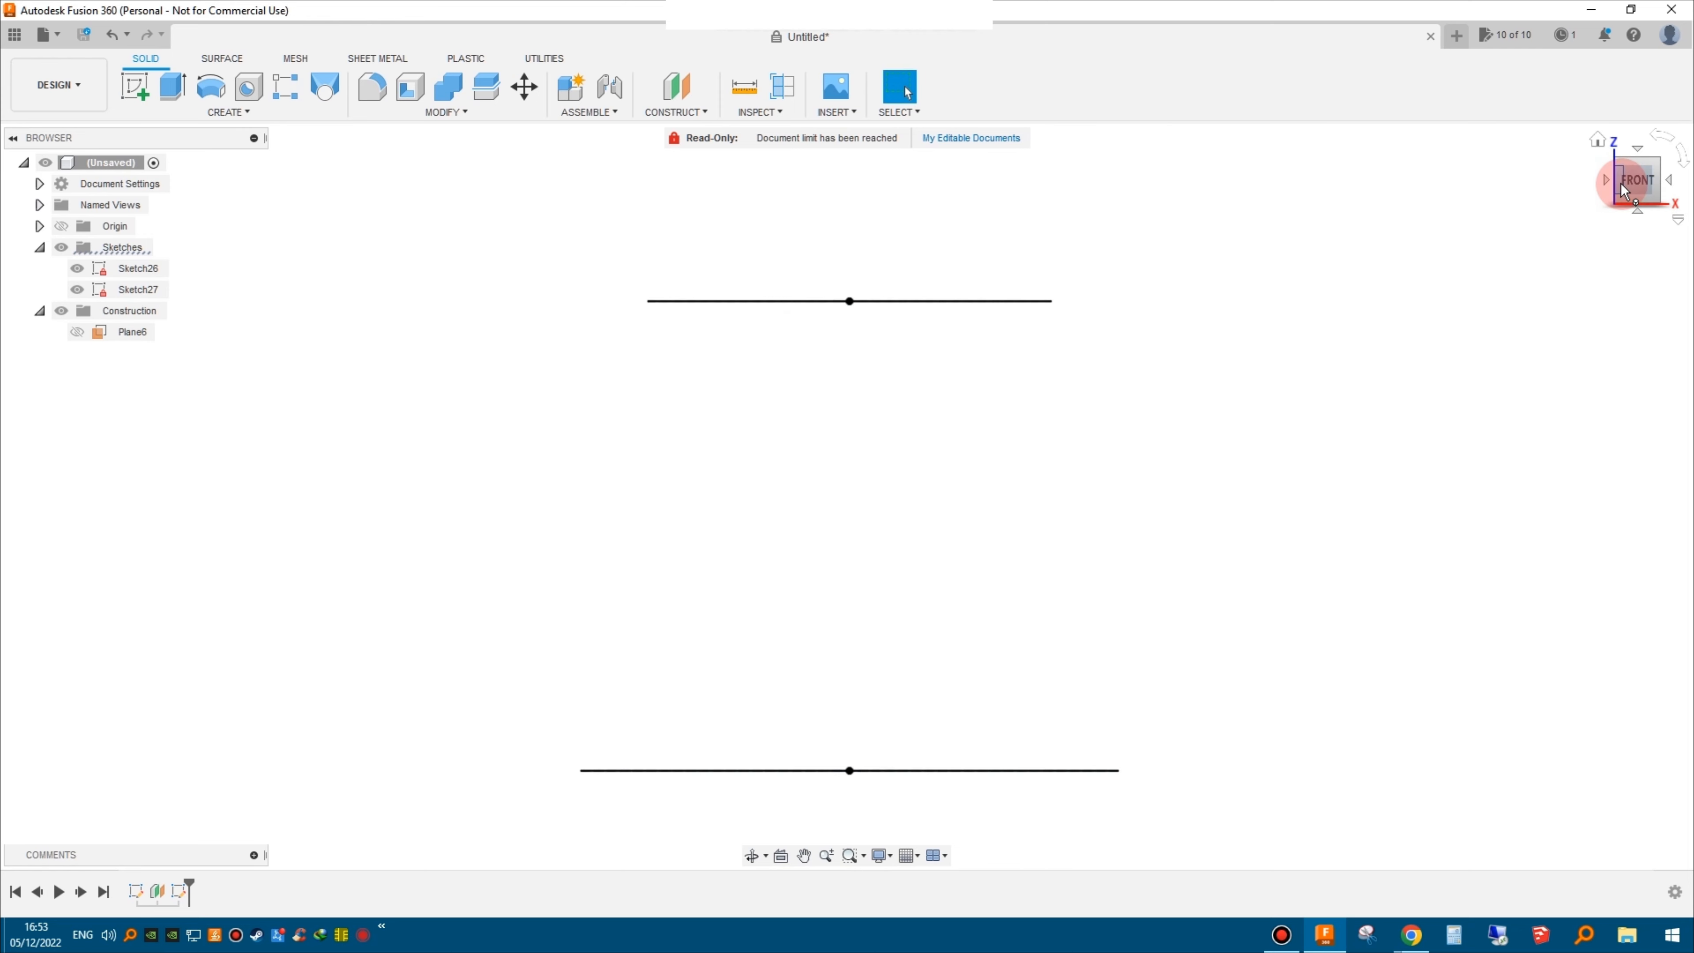
left_click(1610, 192)
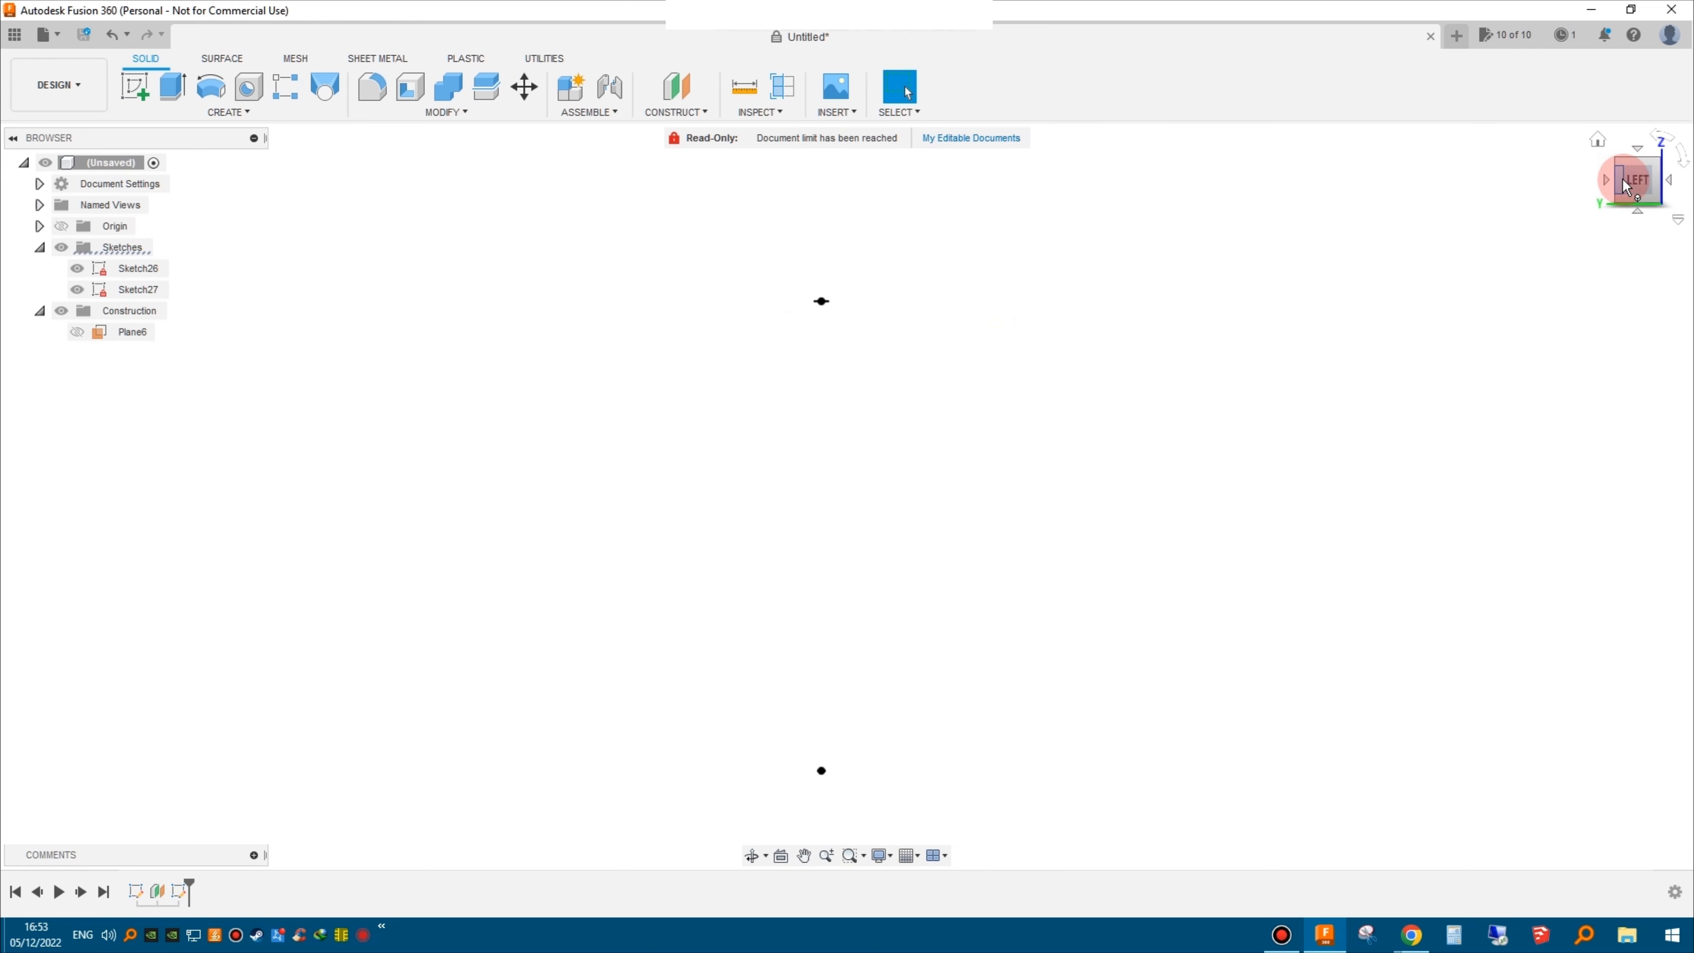
middle_click_drag(866, 590, 883, 347)
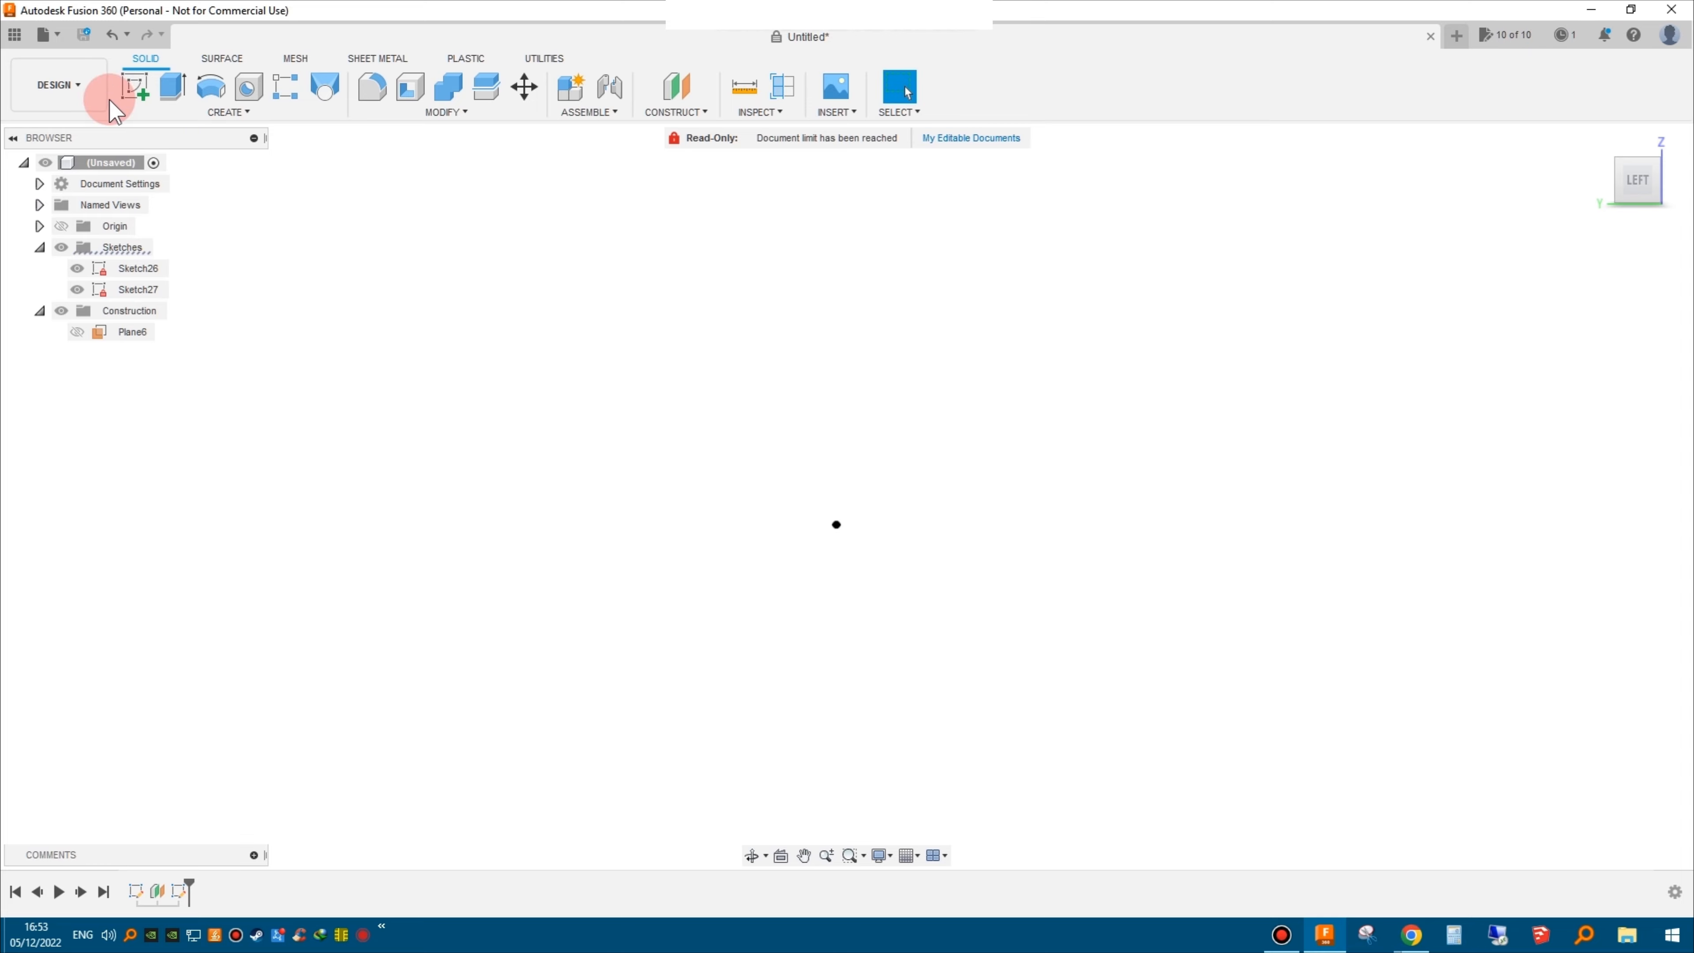
left_click(136, 97)
left_click(912, 431)
left_click(804, 855)
left_click_drag(900, 707, 896, 168)
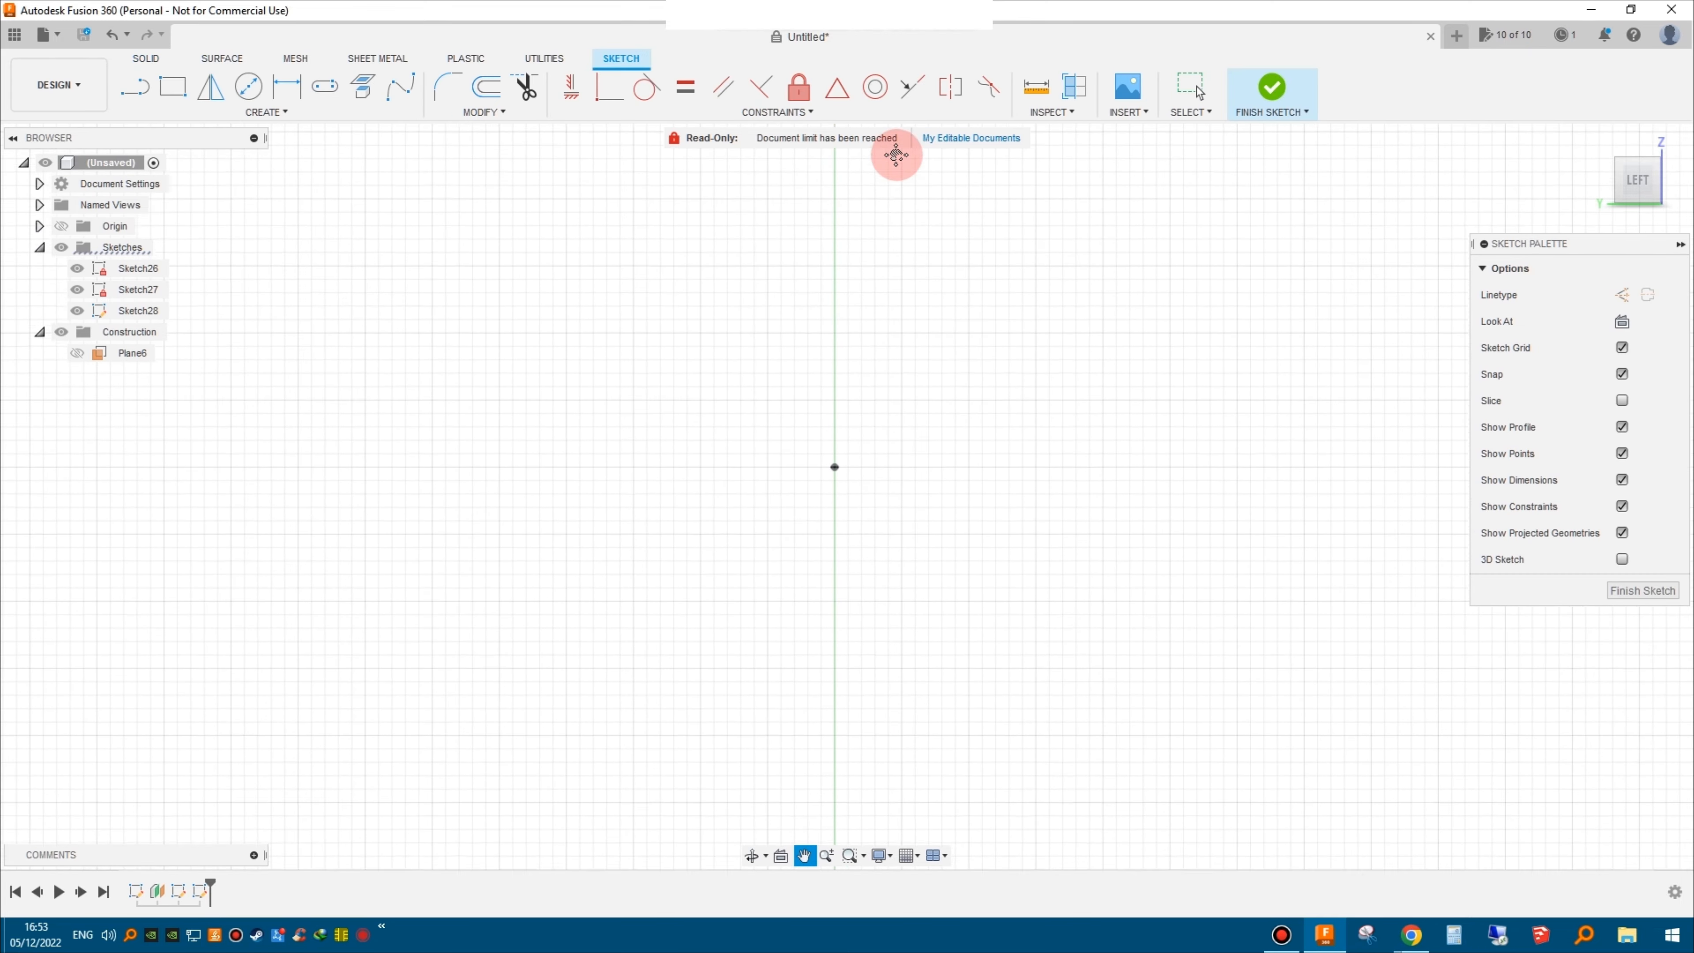
middle_click_drag(896, 168, 897, 144)
scroll(848, 471, "down", 2)
scroll(848, 471, "up", 4)
scroll(824, 387, "up", 3)
scroll(821, 373, "up", 5)
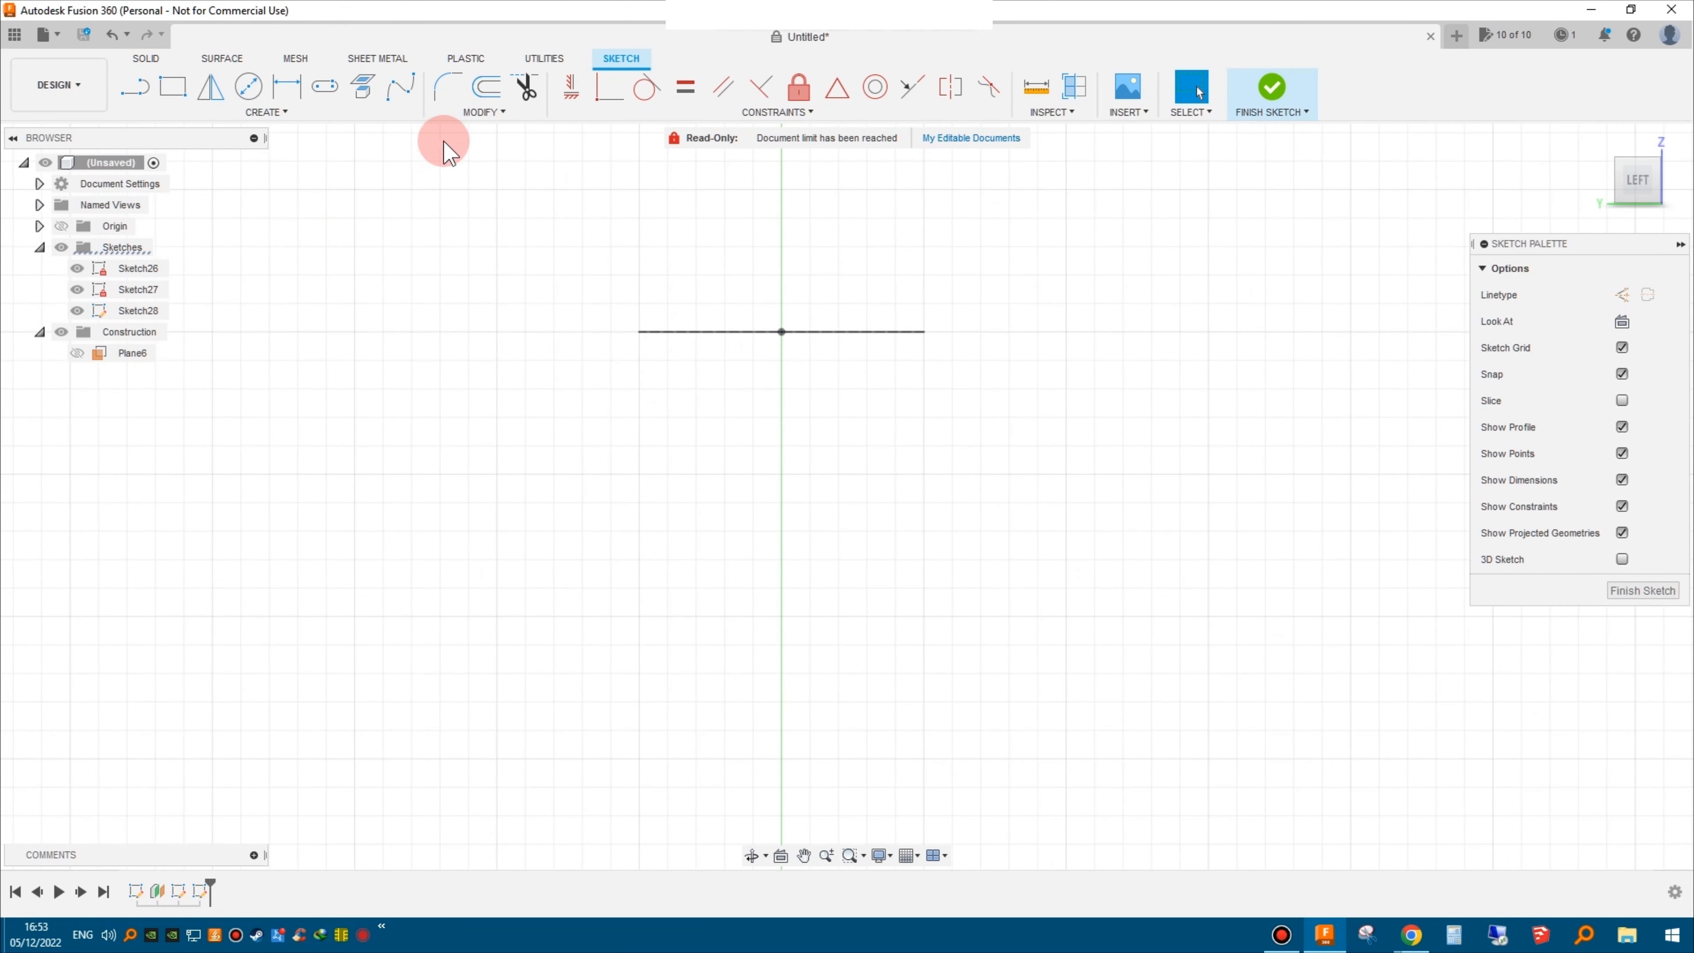
- Draw a line across the lower rectangle's thickness, continued by a 1 mm line perpendicular to it, straight down from its far end
left_click(147, 86)
left_click(921, 332)
left_click(639, 332)
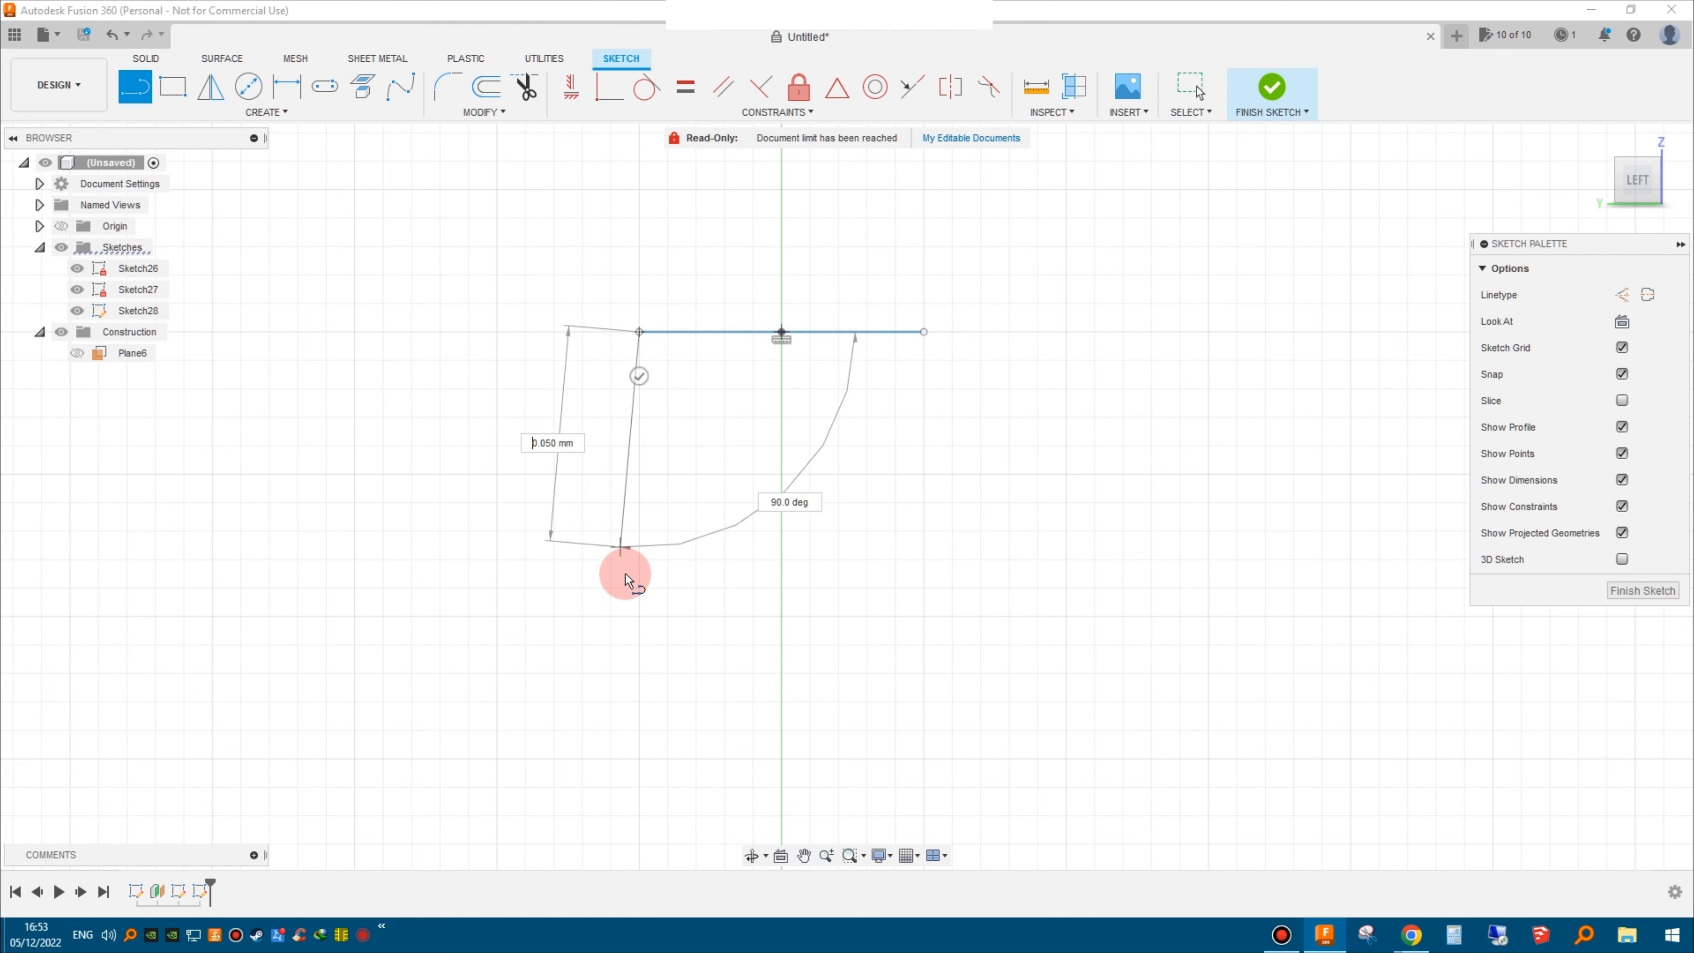
type("1")
key("Return")
middle_click_drag(673, 615, 567, 462)
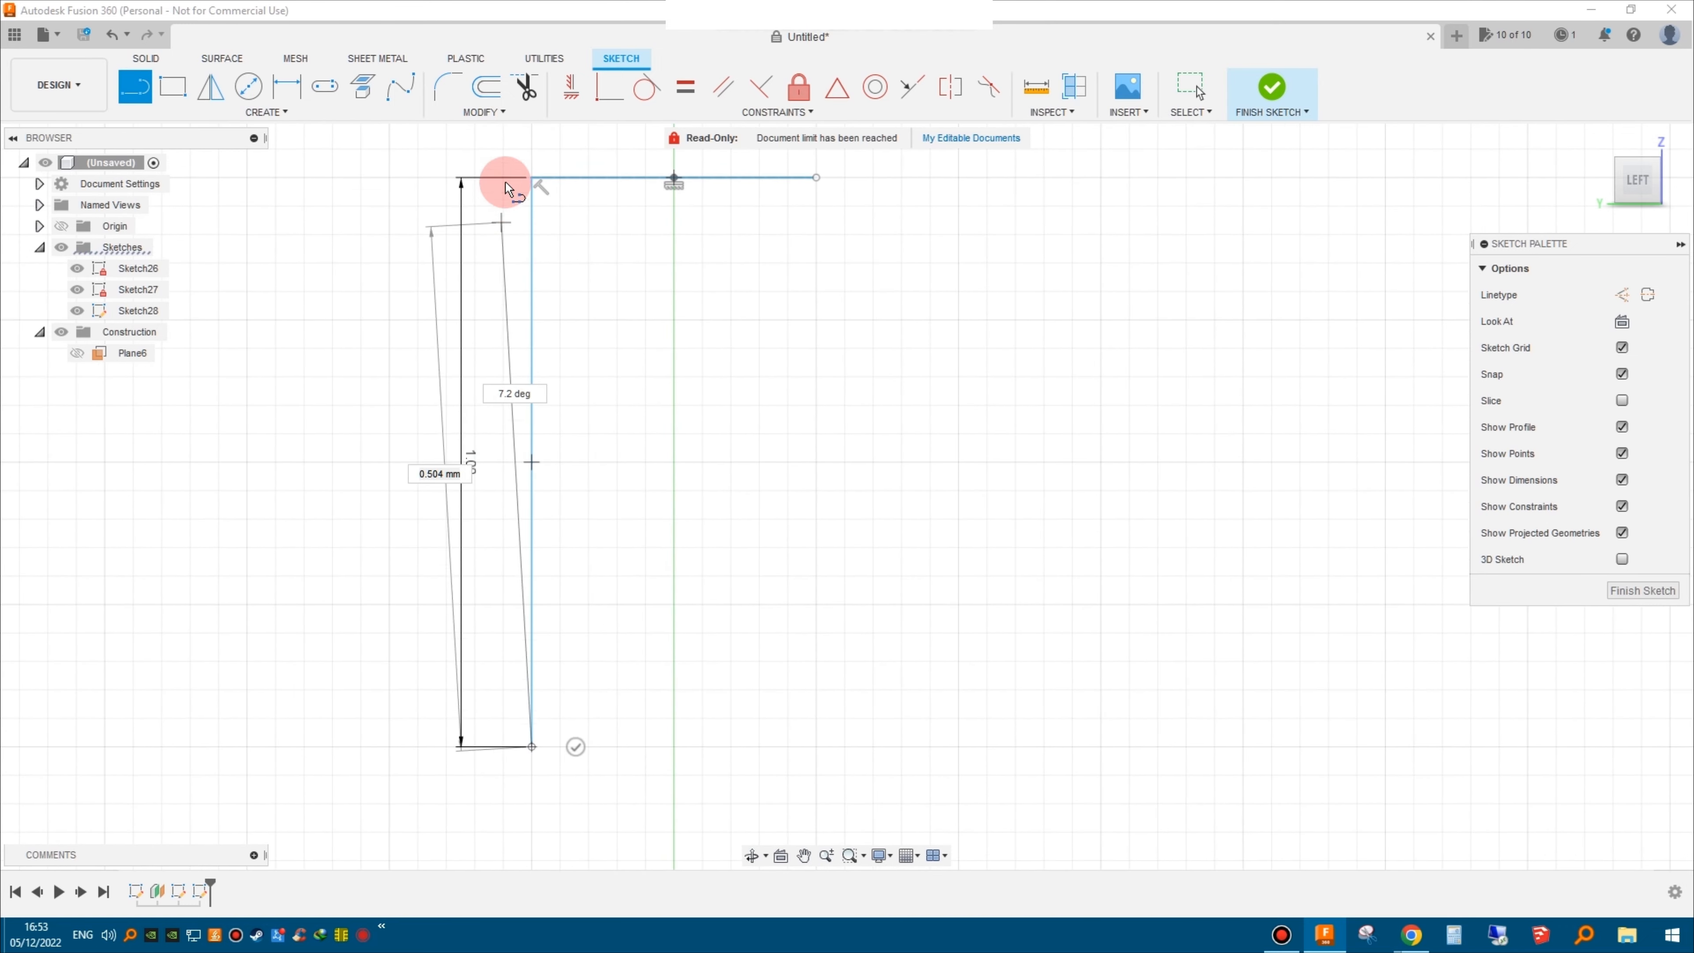
- Close the profile with an outward-bulging three-point spline from the horizontal line's free end to the vertical line's lower end, and finish the sketch
left_click(400, 86)
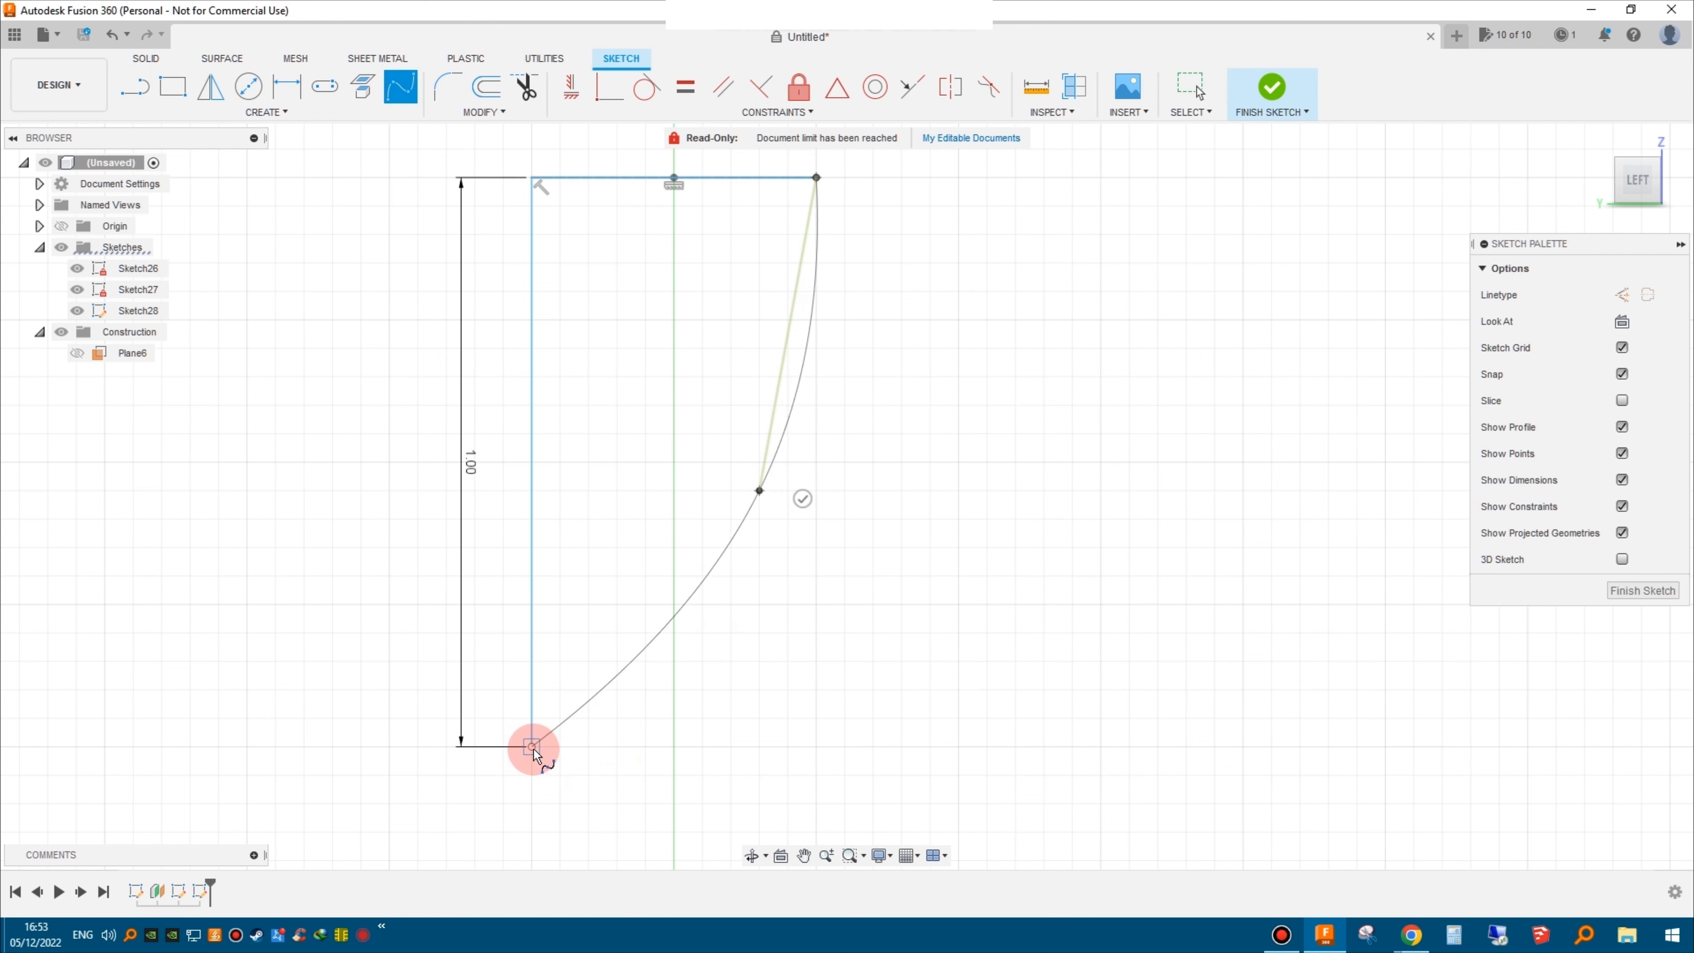
right_click(1056, 402)
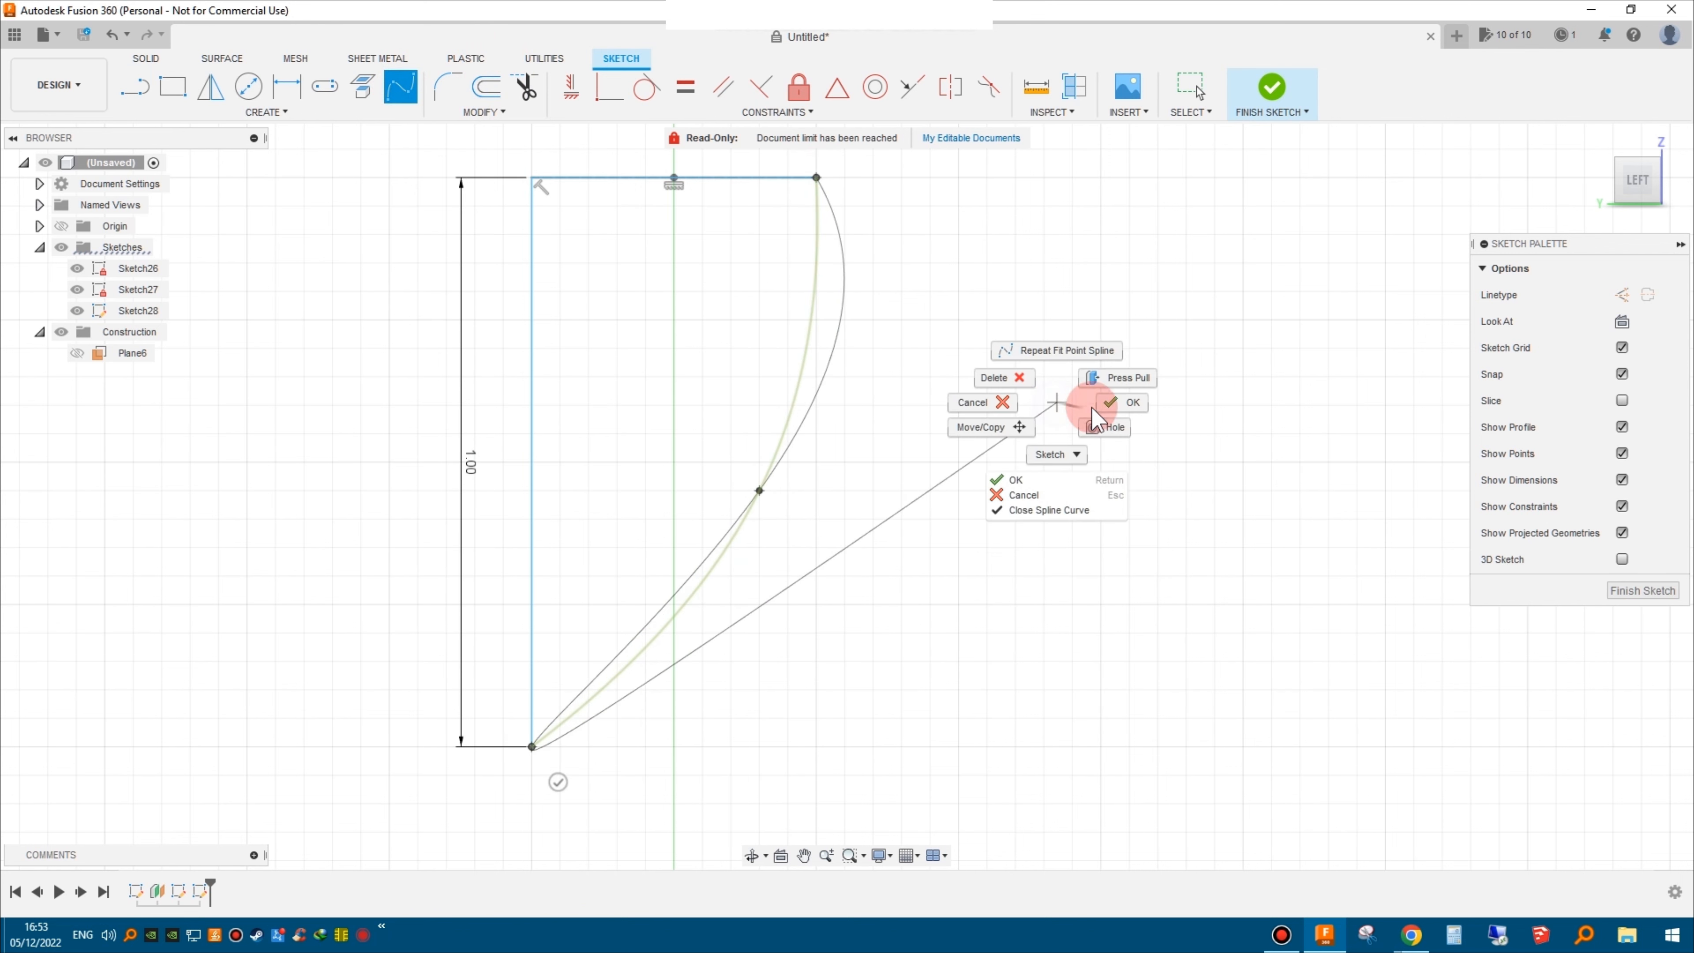
left_click(1110, 402)
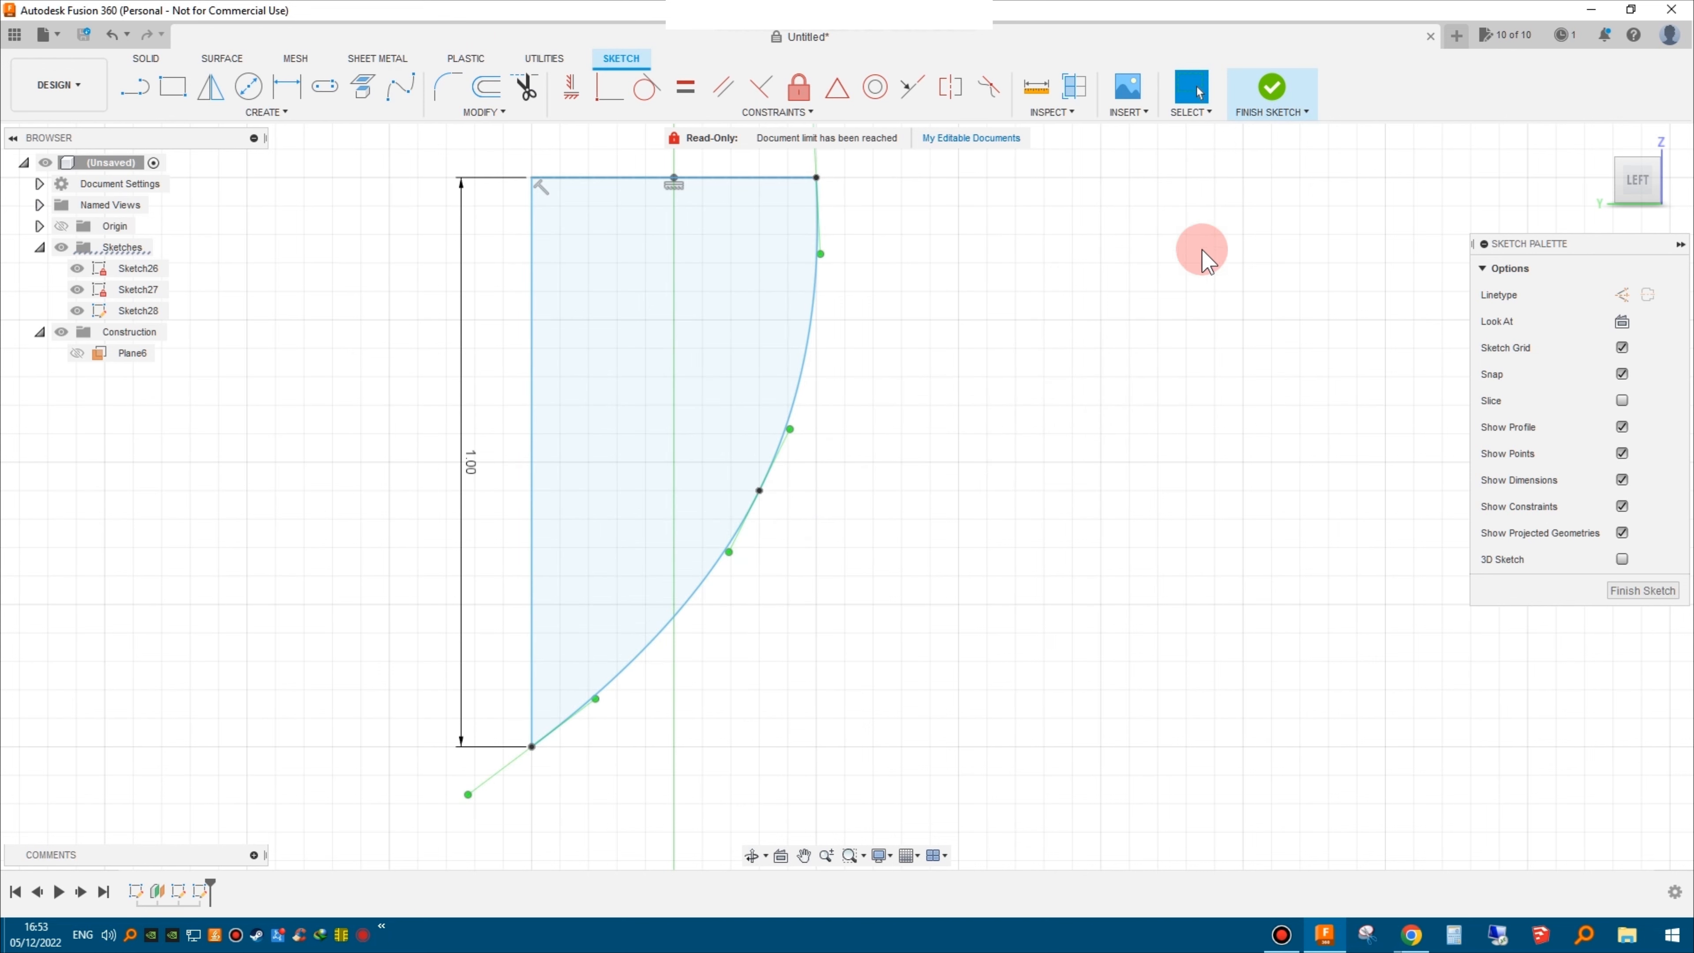
left_click(1271, 99)
- Loft a new solid body between the upper rectangle and the lower 40 mm wide rectangle
scroll(1127, 404, "down", 5)
scroll(1227, 434, "down", 6)
mouse_move(1352, 403)
middle_mouse_down()
mouse_move(1263, 453)
mouse_move(1162, 703)
middle_mouse_up()
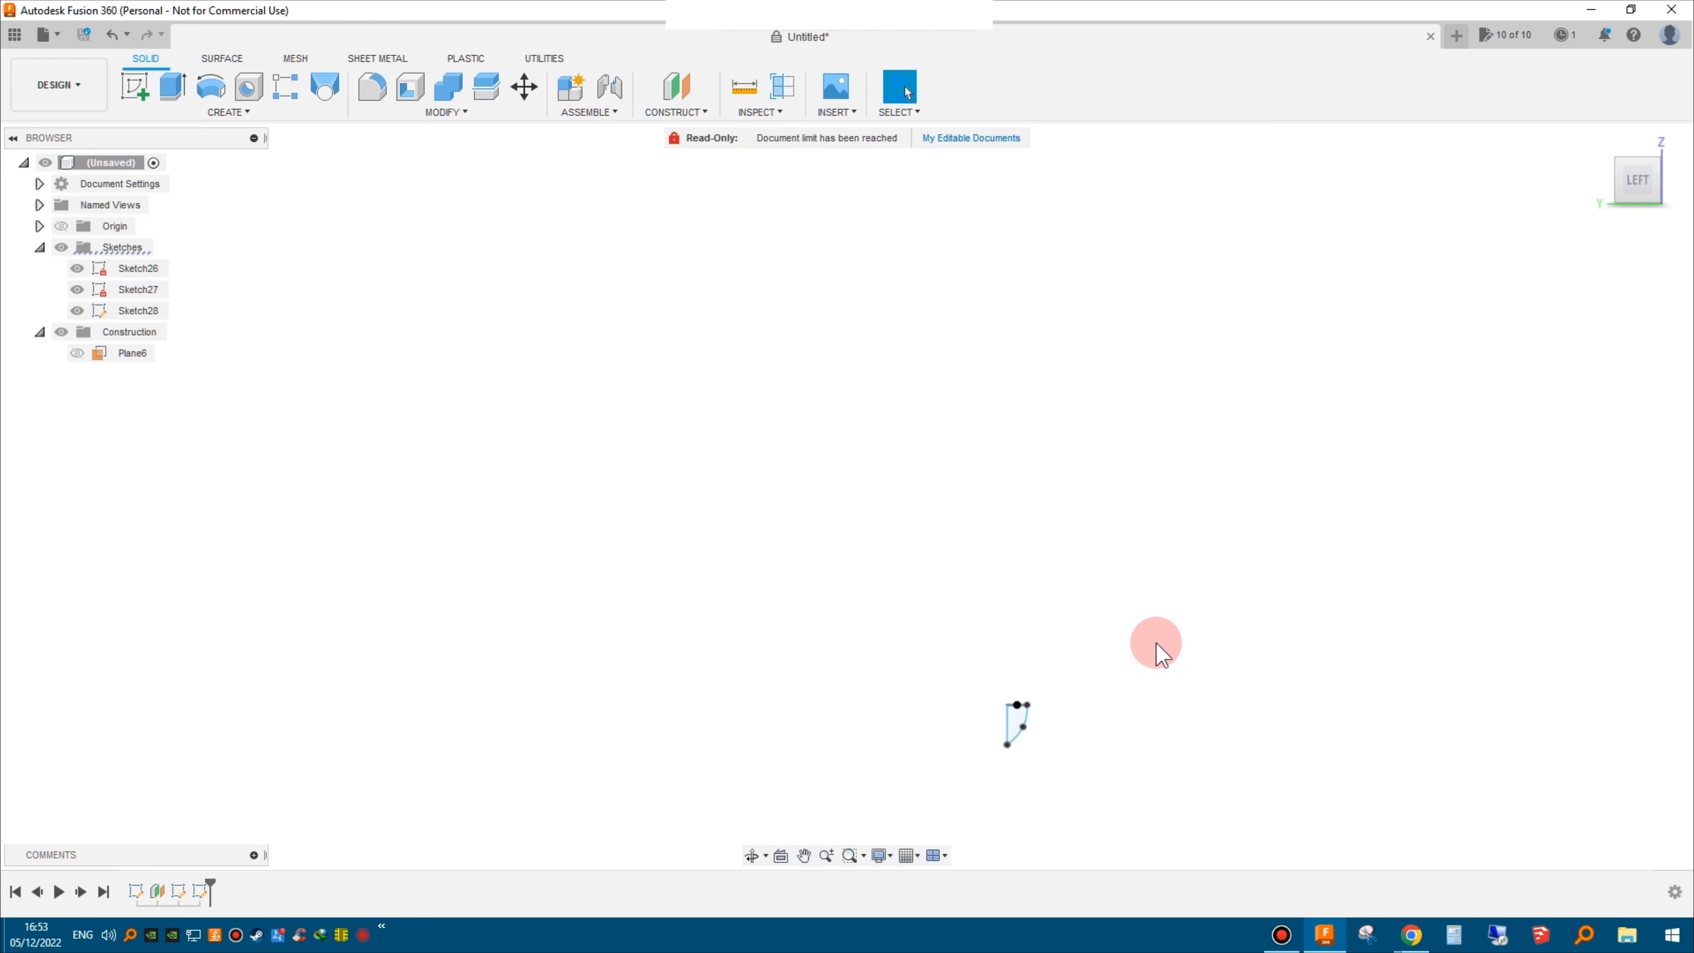
mouse_move(1222, 571)
middle_mouse_down()
mouse_move(1138, 503)
mouse_move(1165, 552)
mouse_move(1142, 540)
mouse_move(1214, 416)
mouse_move(1131, 427)
mouse_move(1176, 458)
mouse_move(1192, 369)
middle_mouse_up()
mouse_move(1152, 487)
middle_mouse_down("shift")
mouse_move(1017, 484)
mouse_move(1067, 503)
mouse_move(870, 320)
middle_mouse_up("shift")
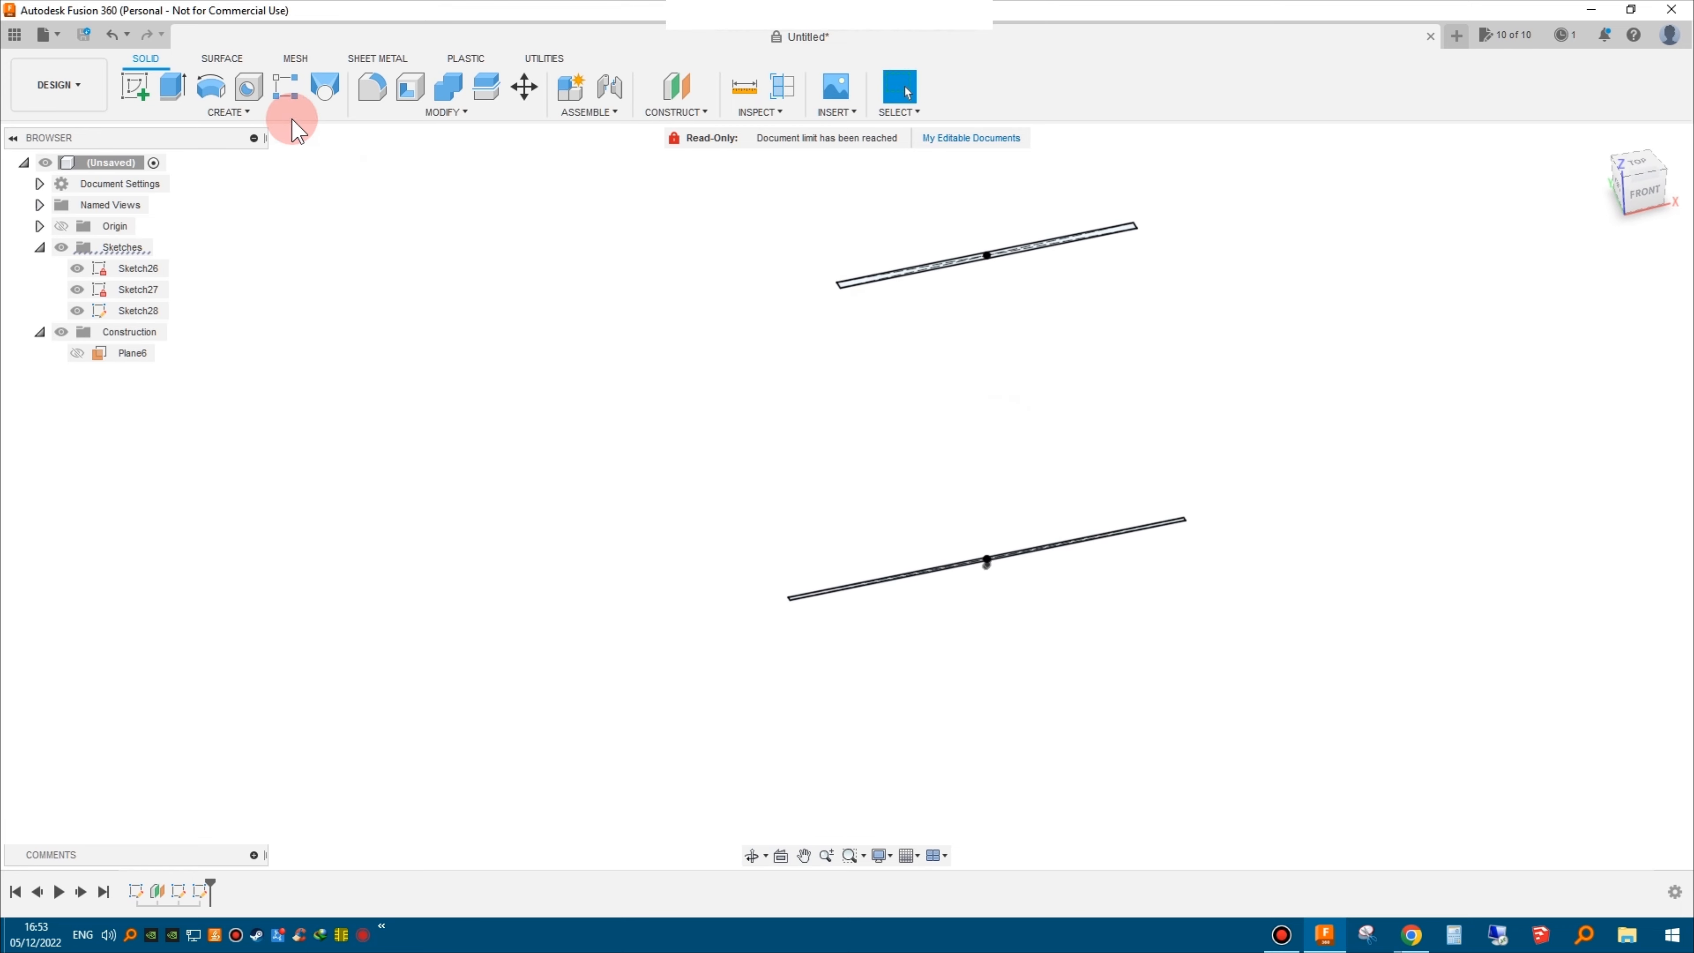
left_click(324, 83)
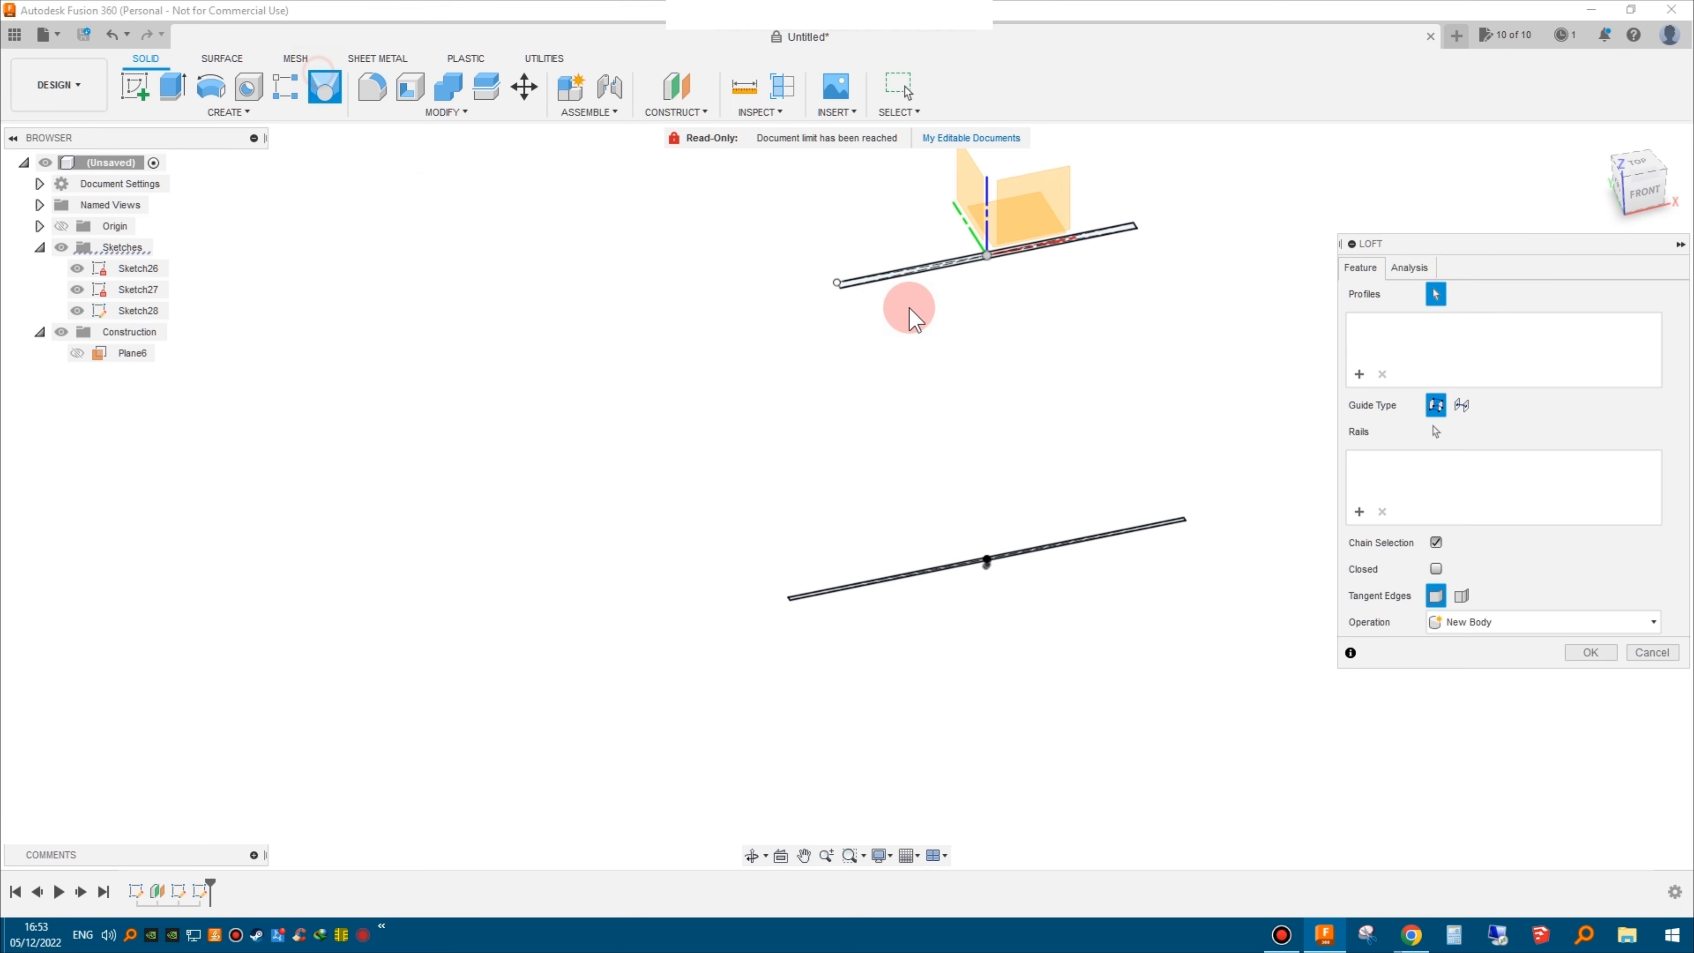
left_click(876, 284)
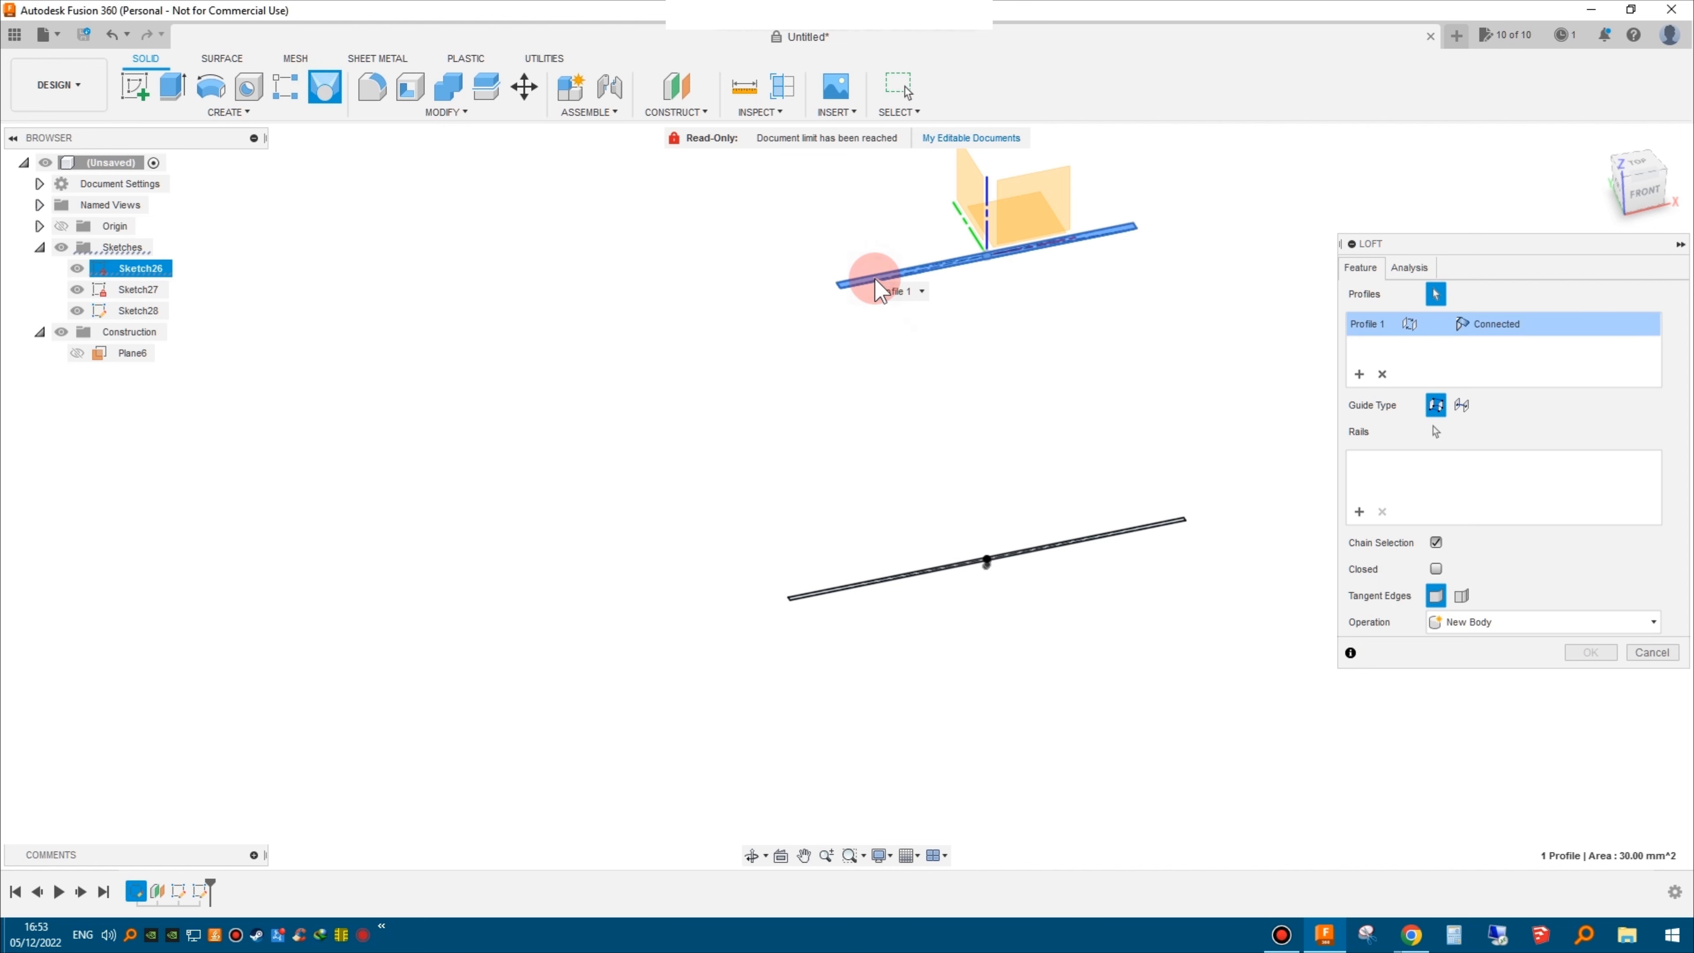
left_click(804, 597)
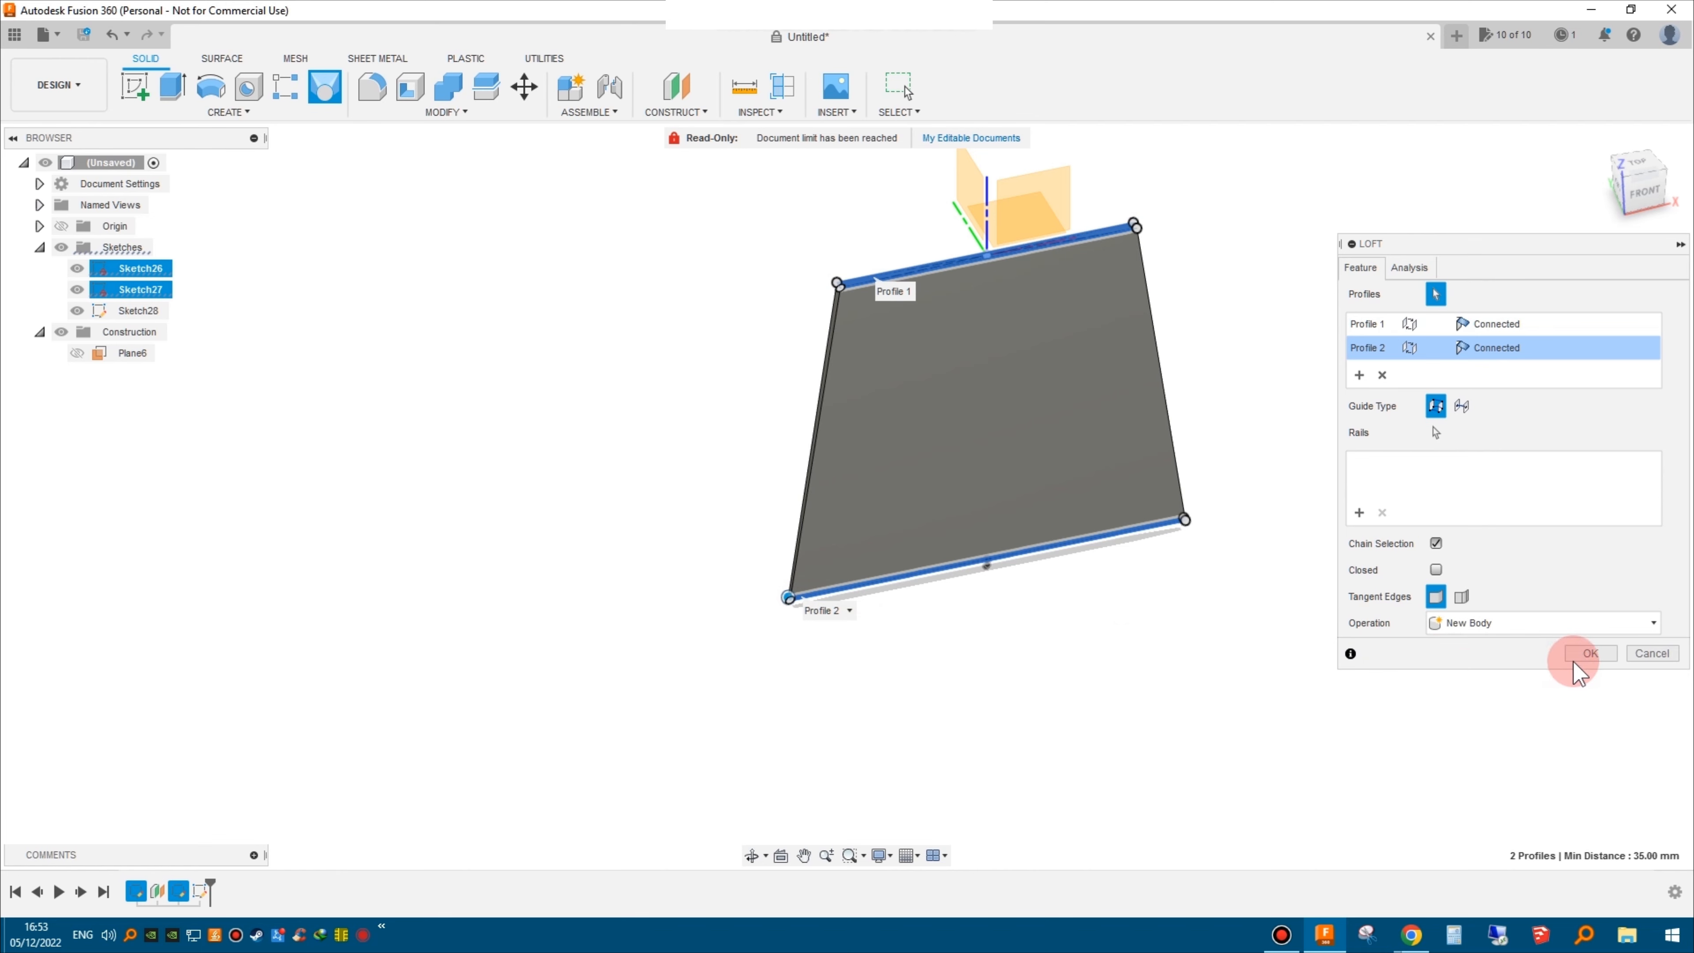
left_click(1600, 654)
- Extrude the small curved profile symmetrically along the full width of the plate's lower edge, joined to the body
middle_click_drag(1108, 598, 994, 677, "shift")
scroll(806, 549, "down", 1)
scroll(798, 462, "up", 8)
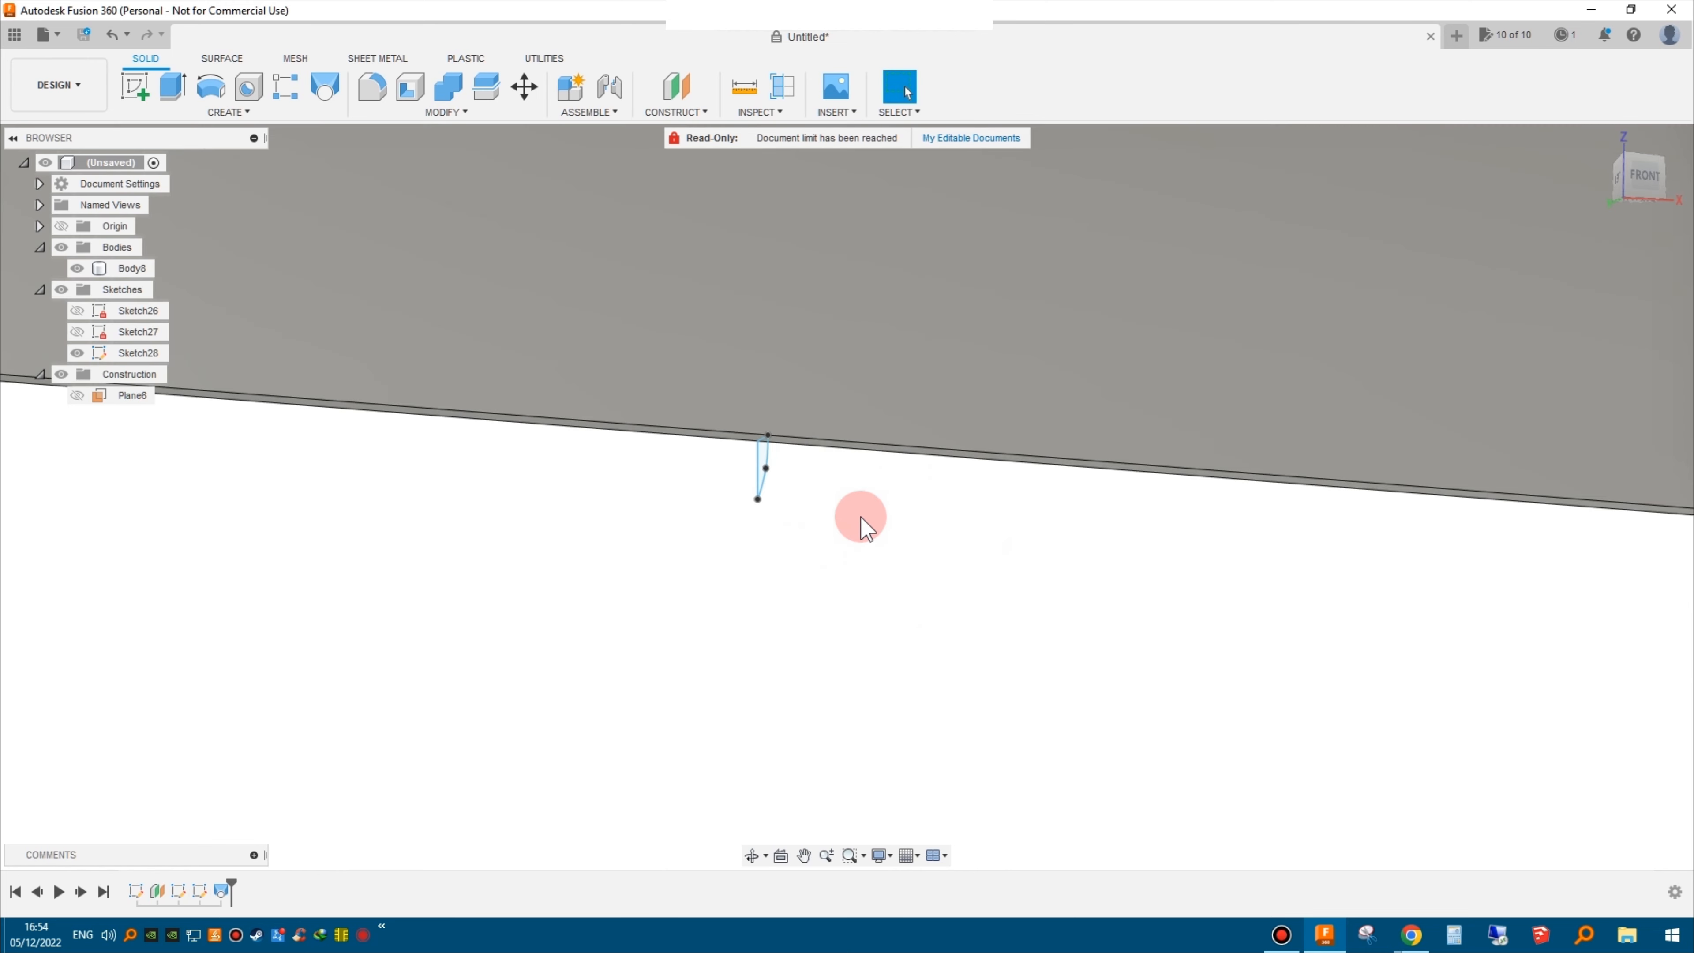
middle_click_drag(914, 564, 800, 517, "shift")
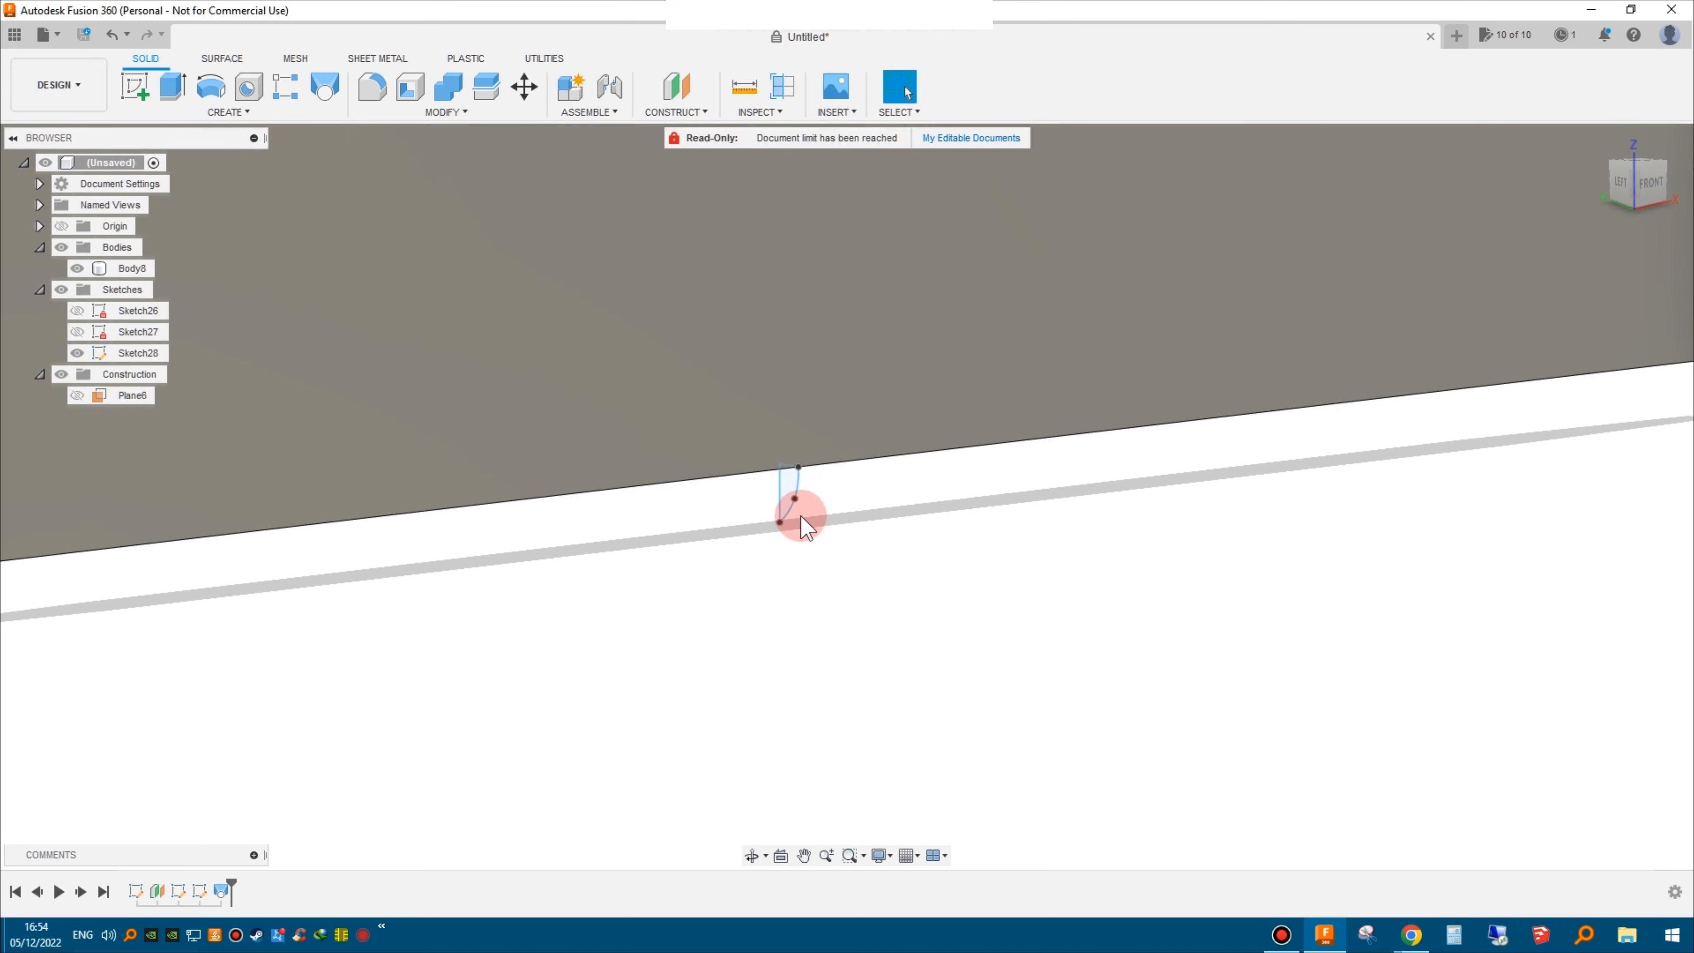
left_click(789, 484)
scroll(806, 570, "down", 8)
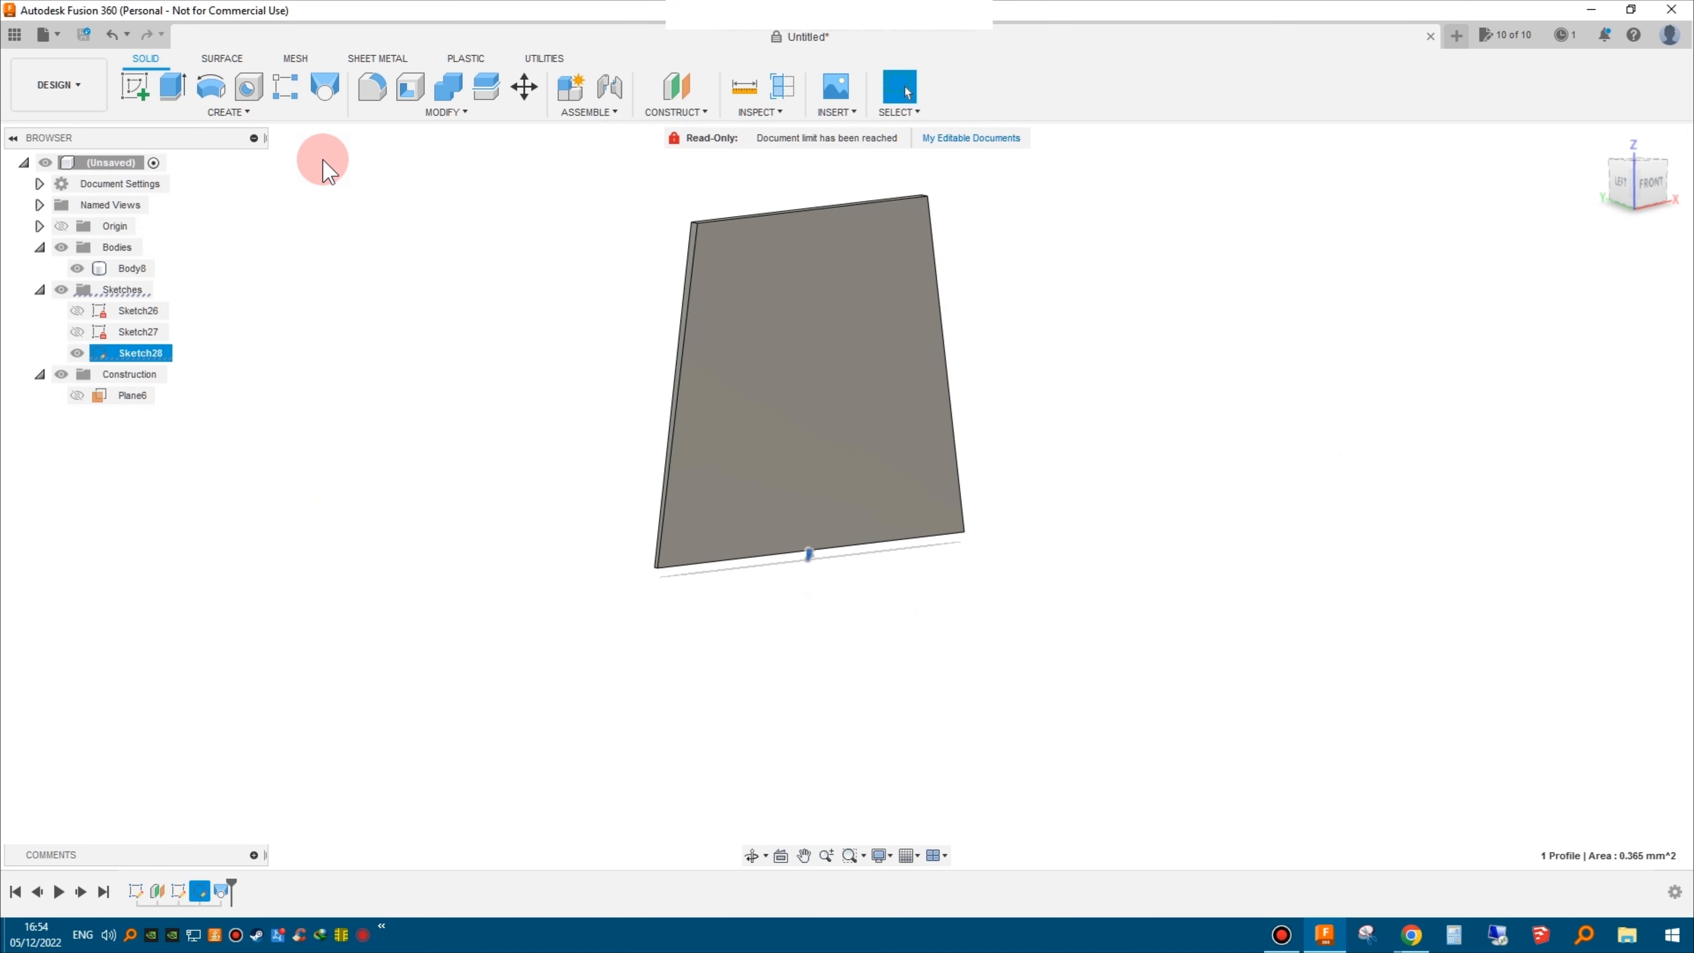
left_click(167, 89)
left_click(1308, 360)
left_click(1313, 417)
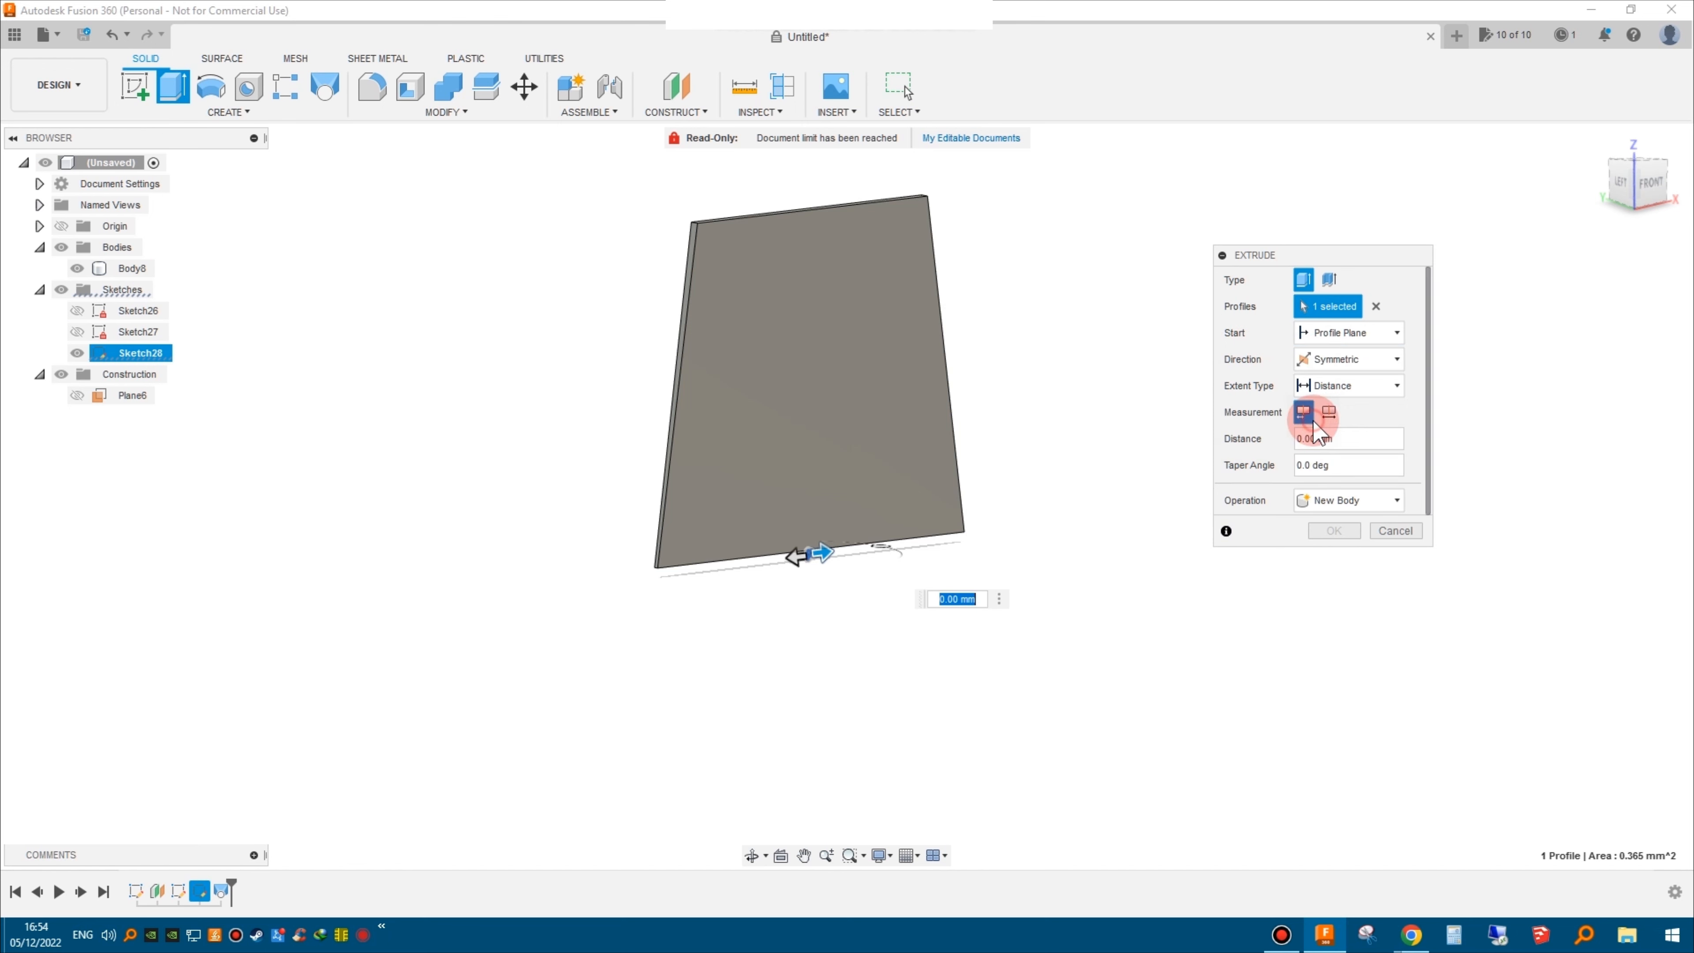
type("10")
key("Return")
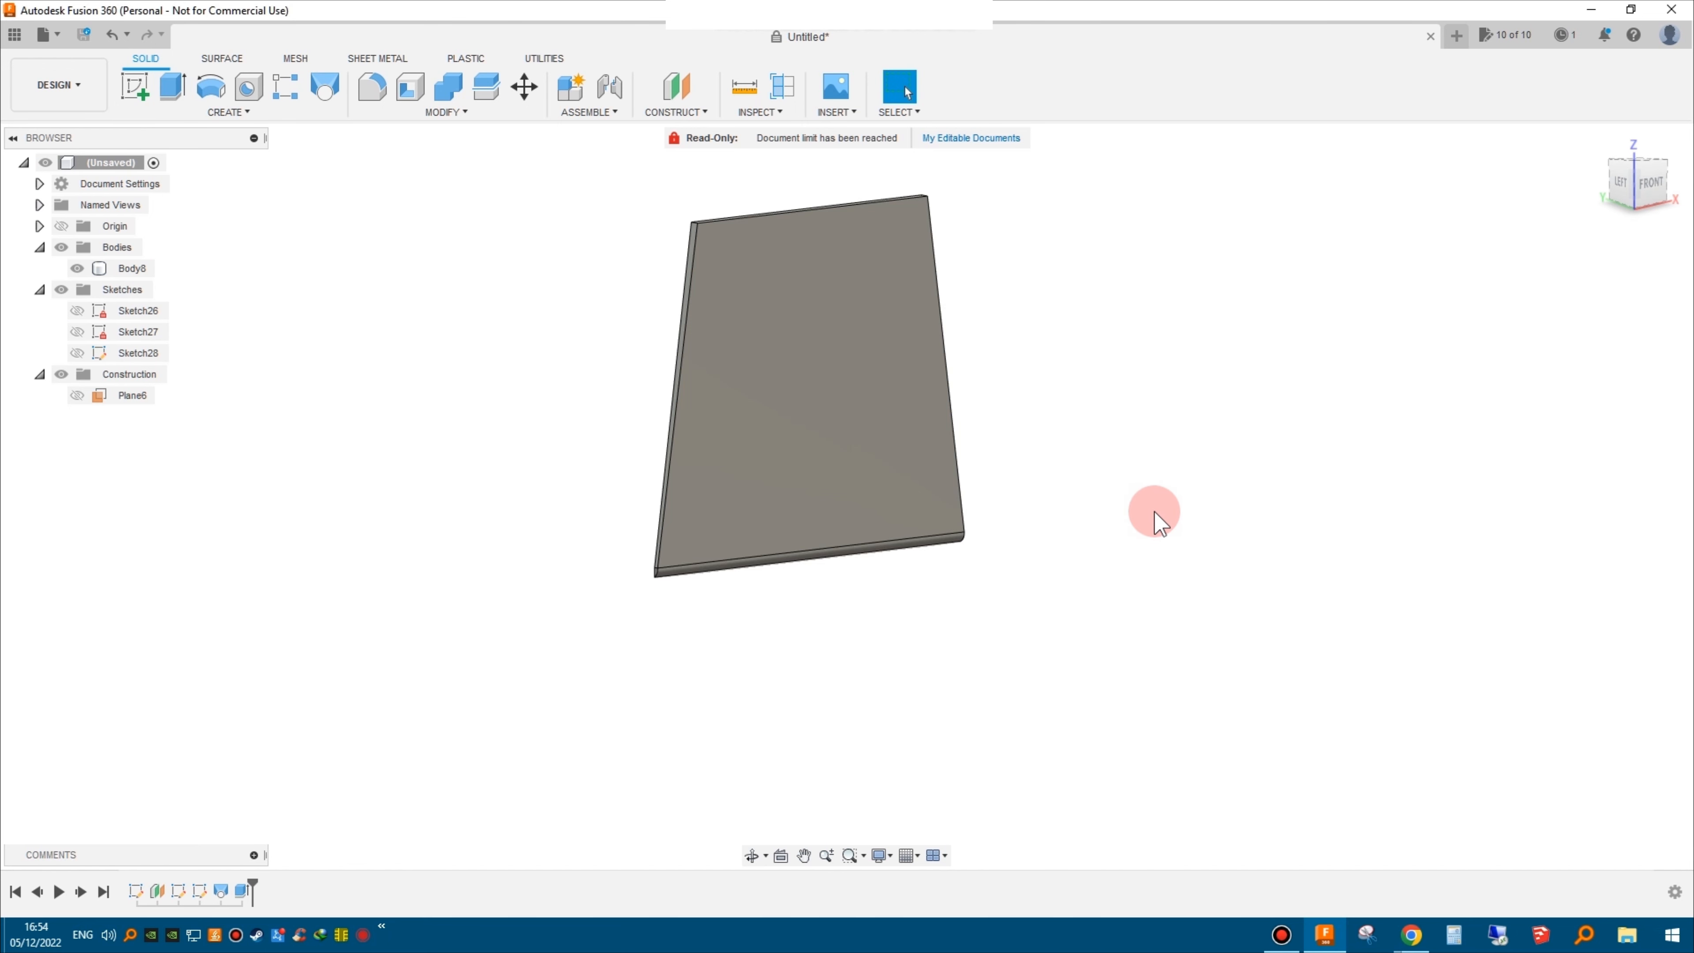
- Fillet the two upper corner edges of the tapered plate with a large radius so the arcs nearly meet
middle_click_drag(1191, 497, 1224, 311, "shift")
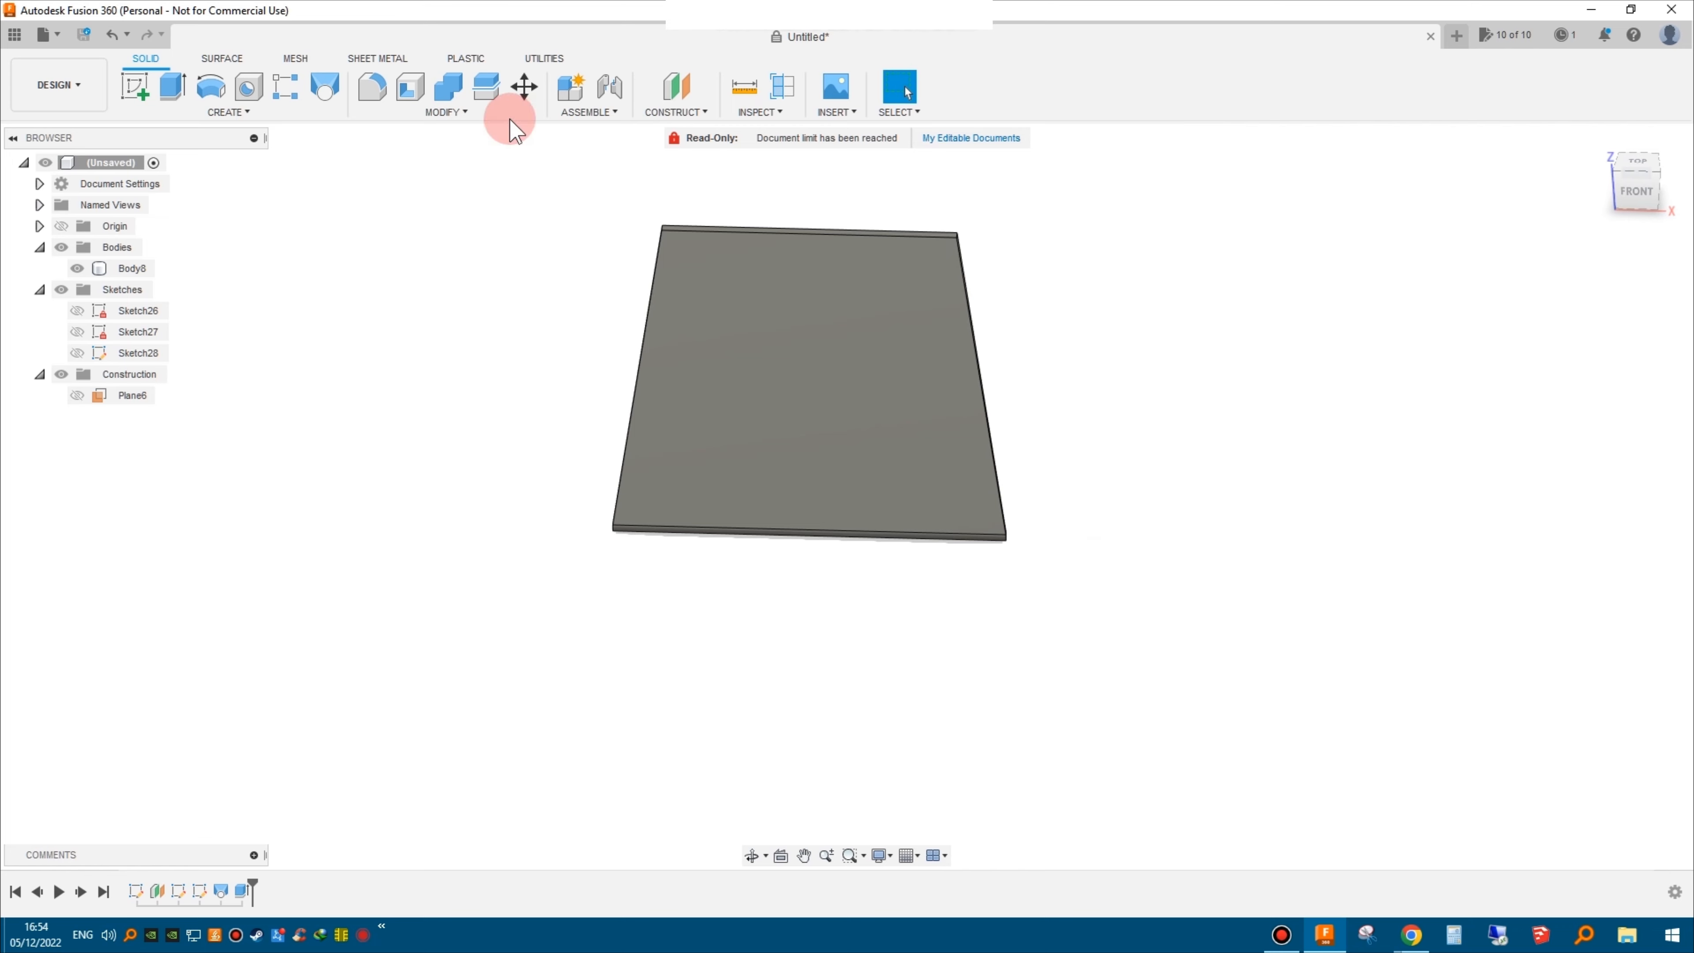
left_click(373, 90)
middle_click_drag(548, 253, 598, 284, "shift")
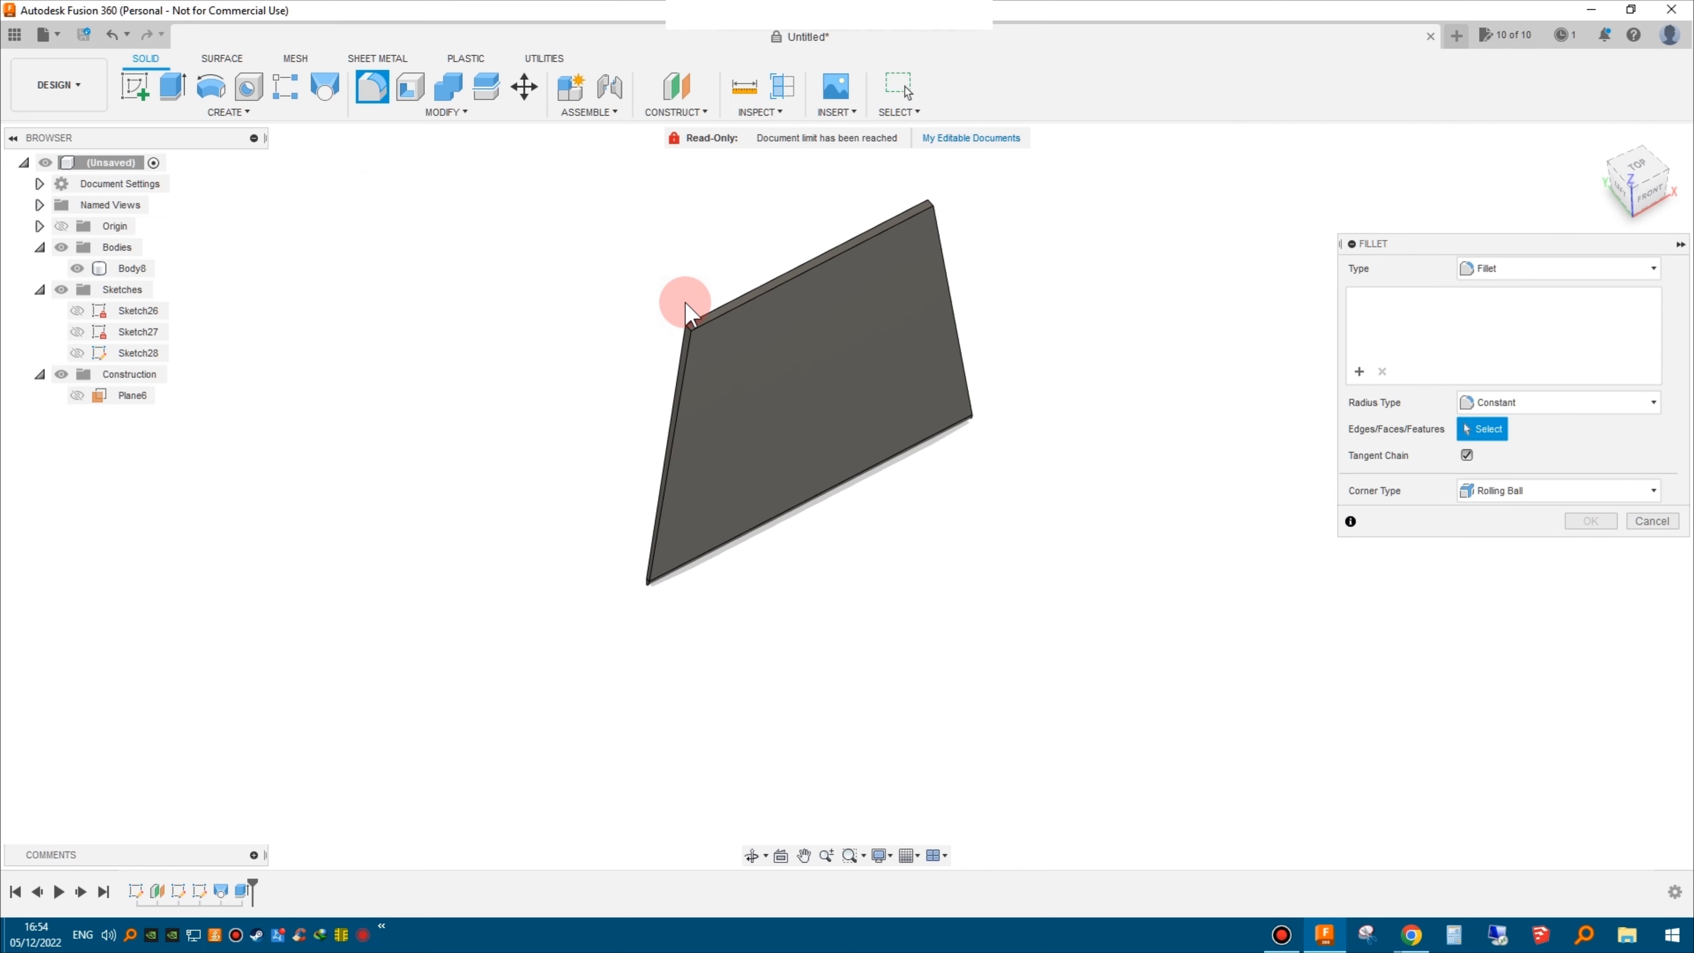
scroll(683, 307, "up", 3)
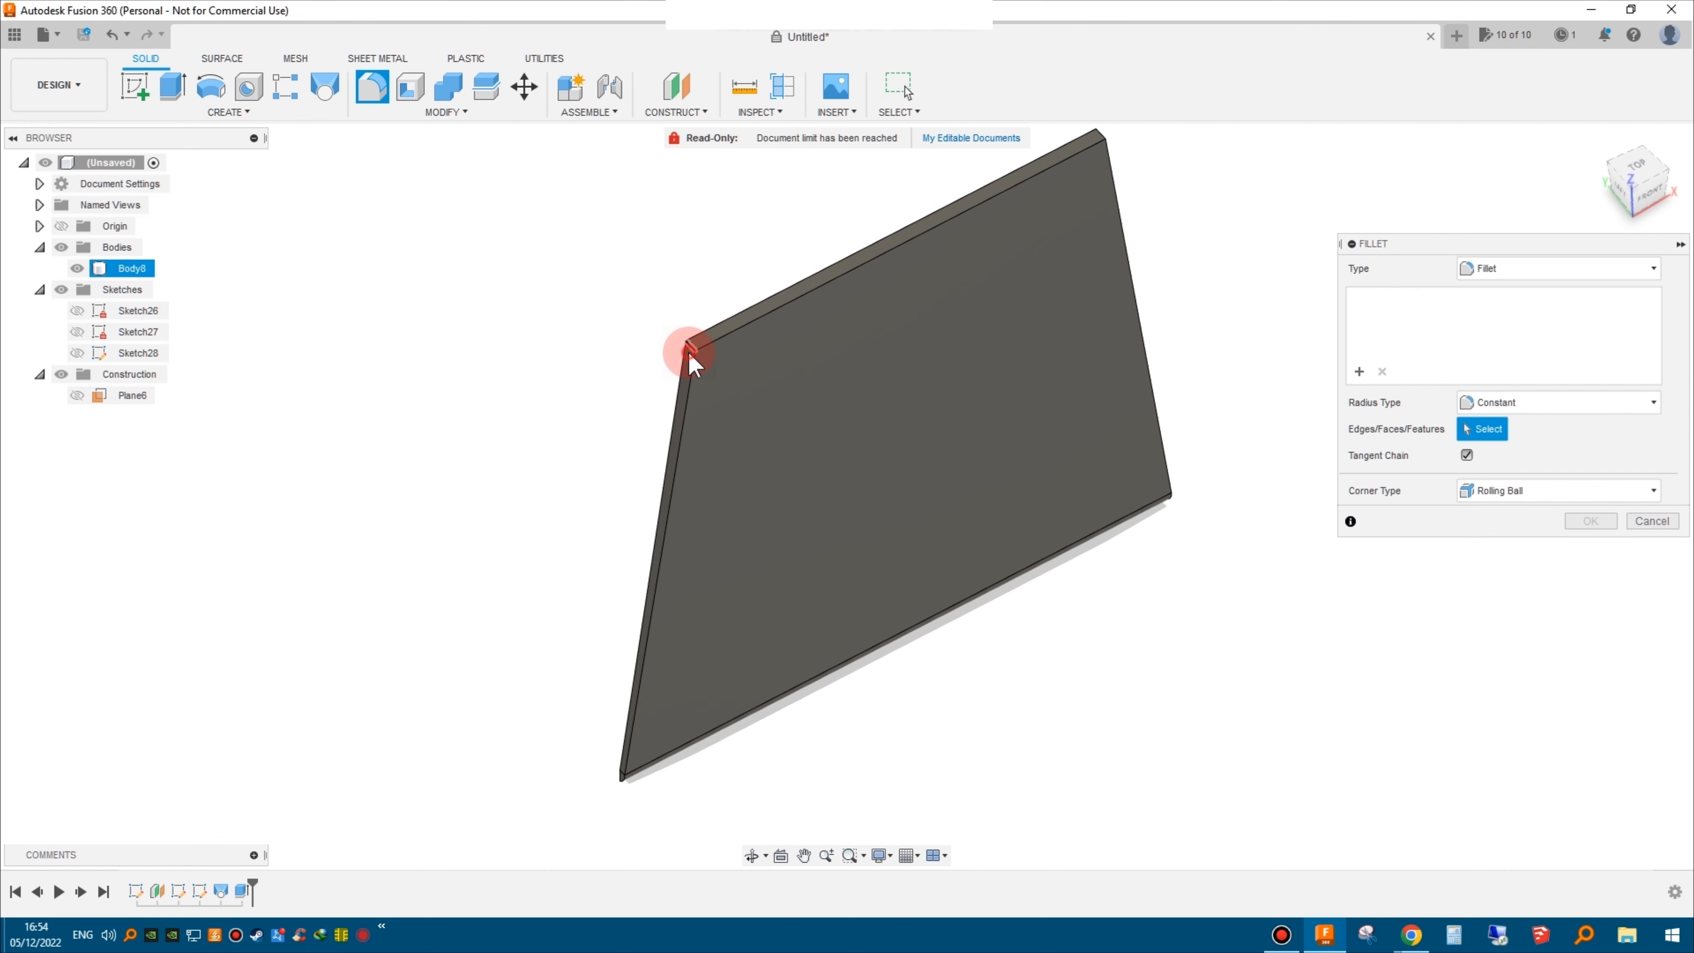
left_click(690, 352)
left_click(1079, 144)
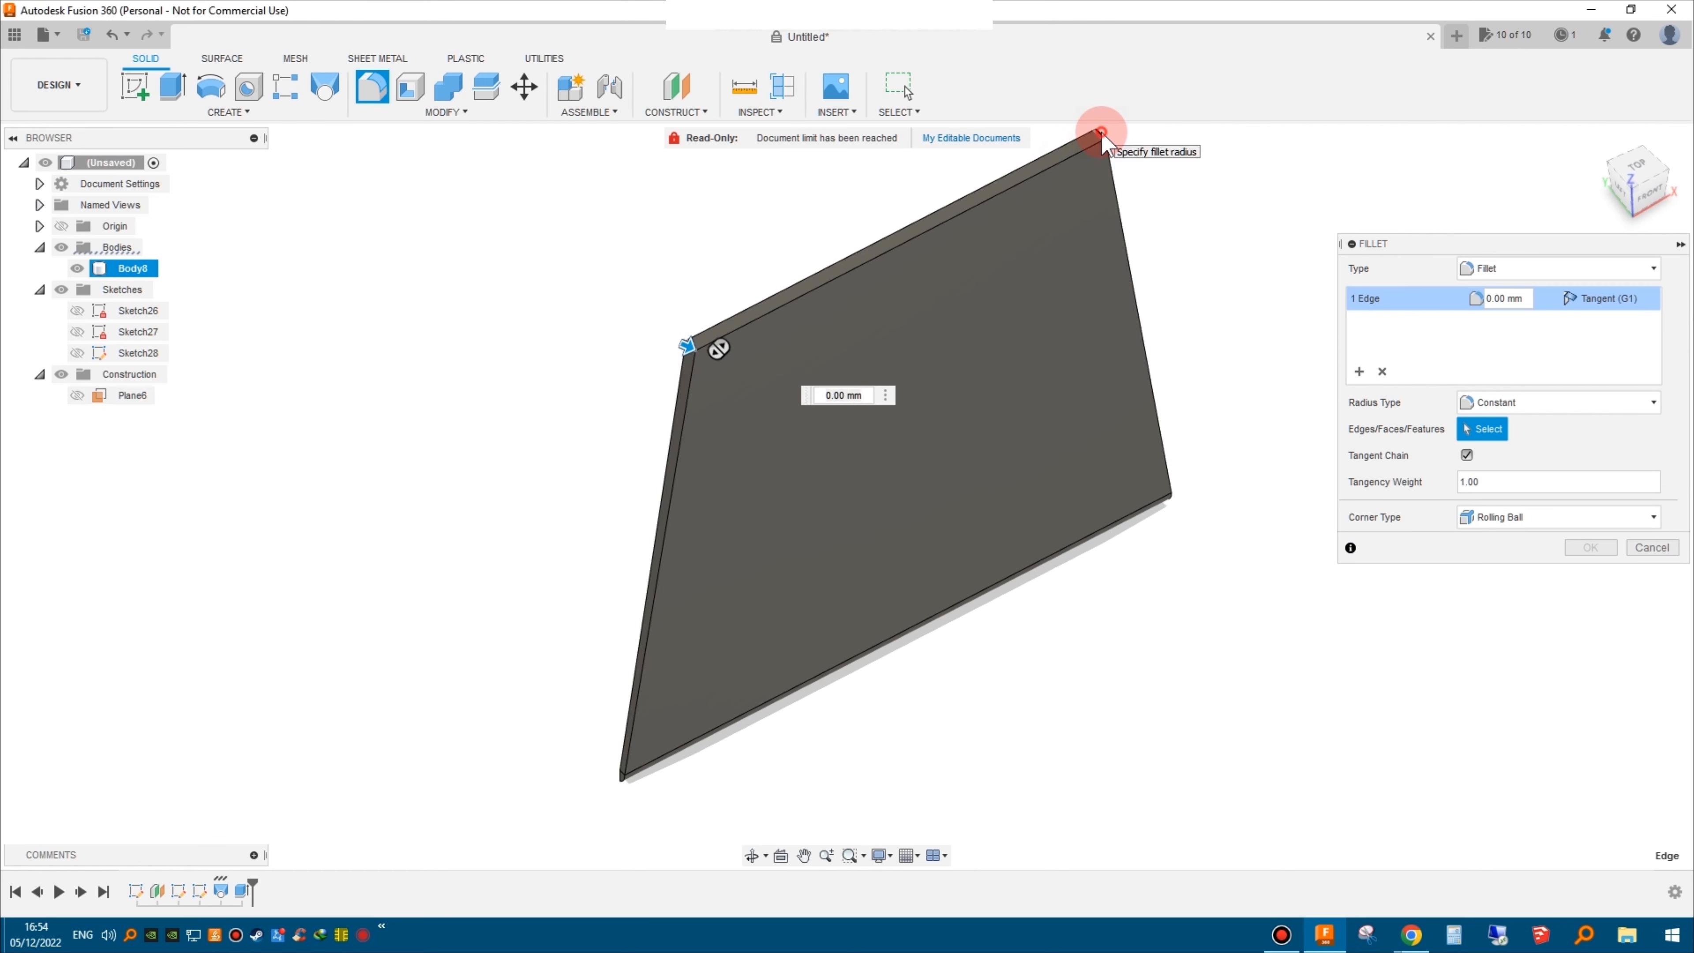
key("Return")
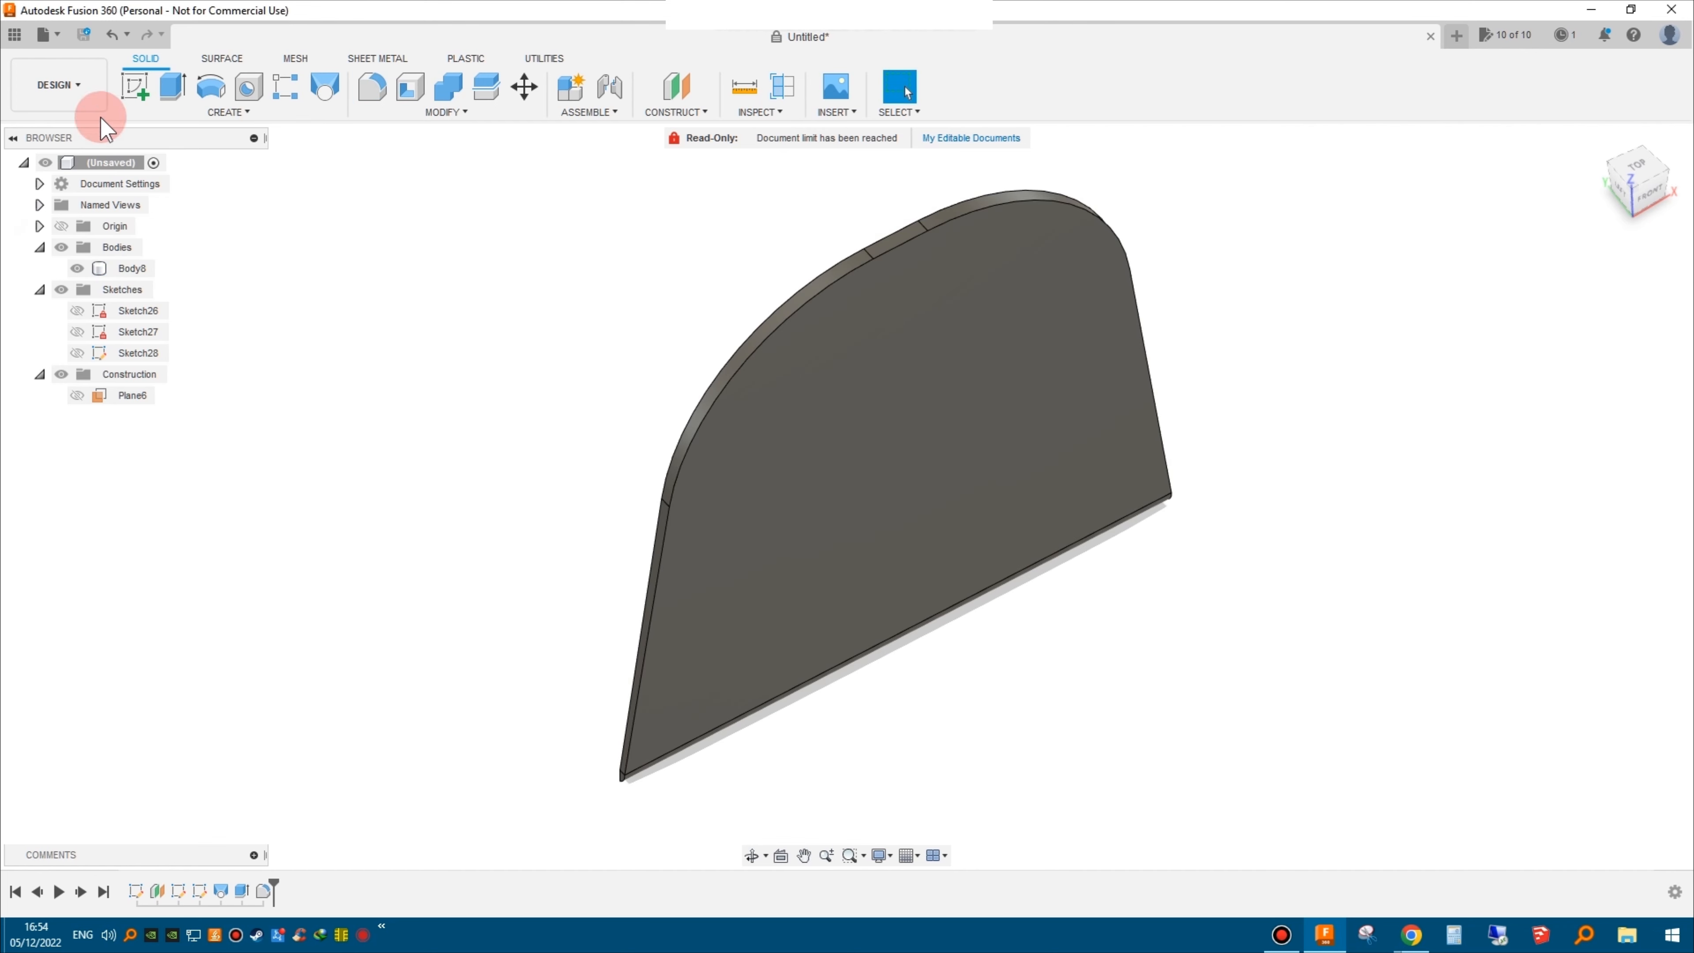
- Fillet the tangent edge chain running around the plate's sides and rounded top
left_click(368, 93)
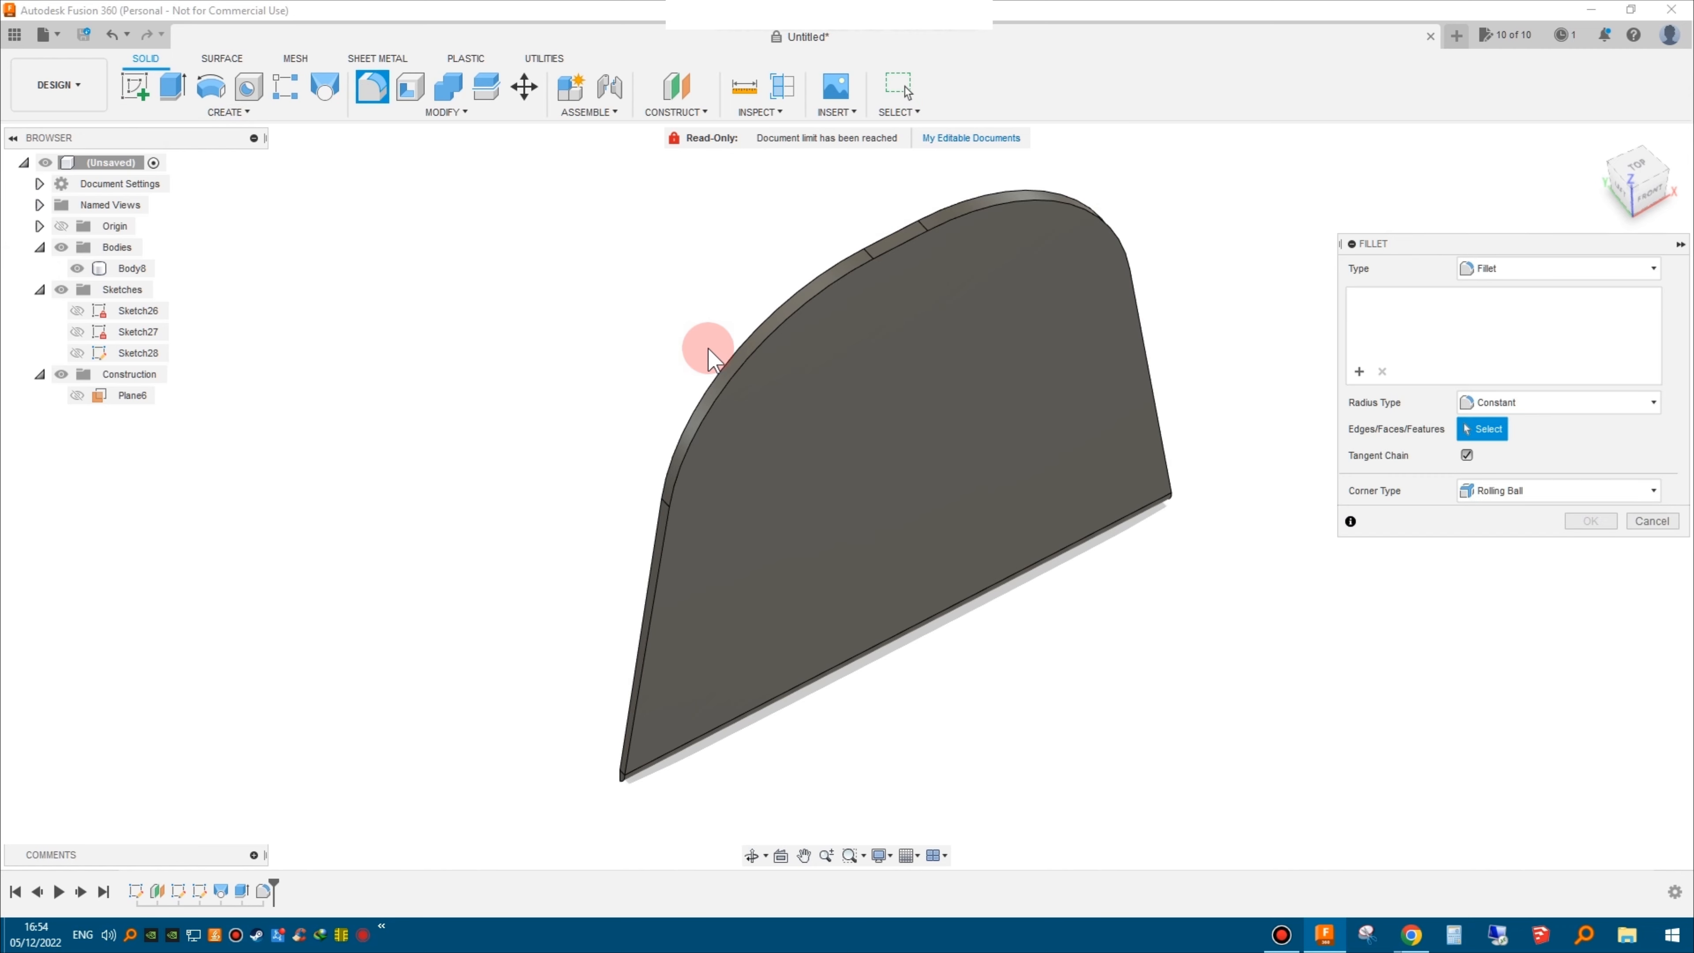
left_click(742, 345)
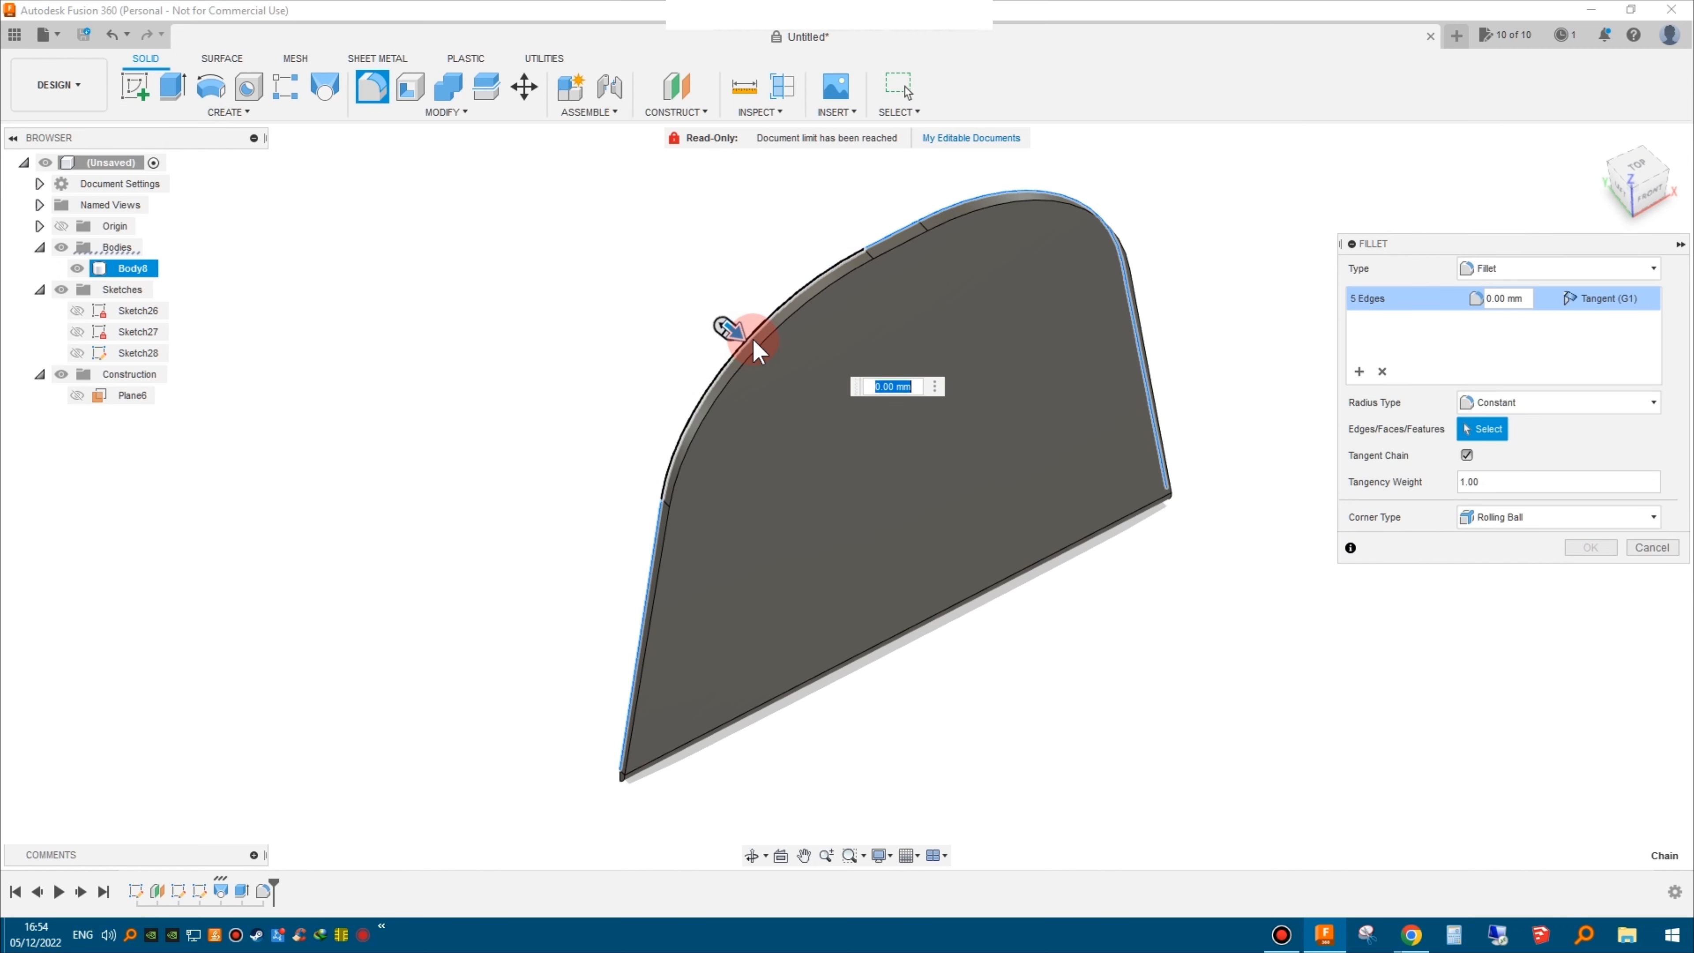
left_click(832, 411)
key("Return")
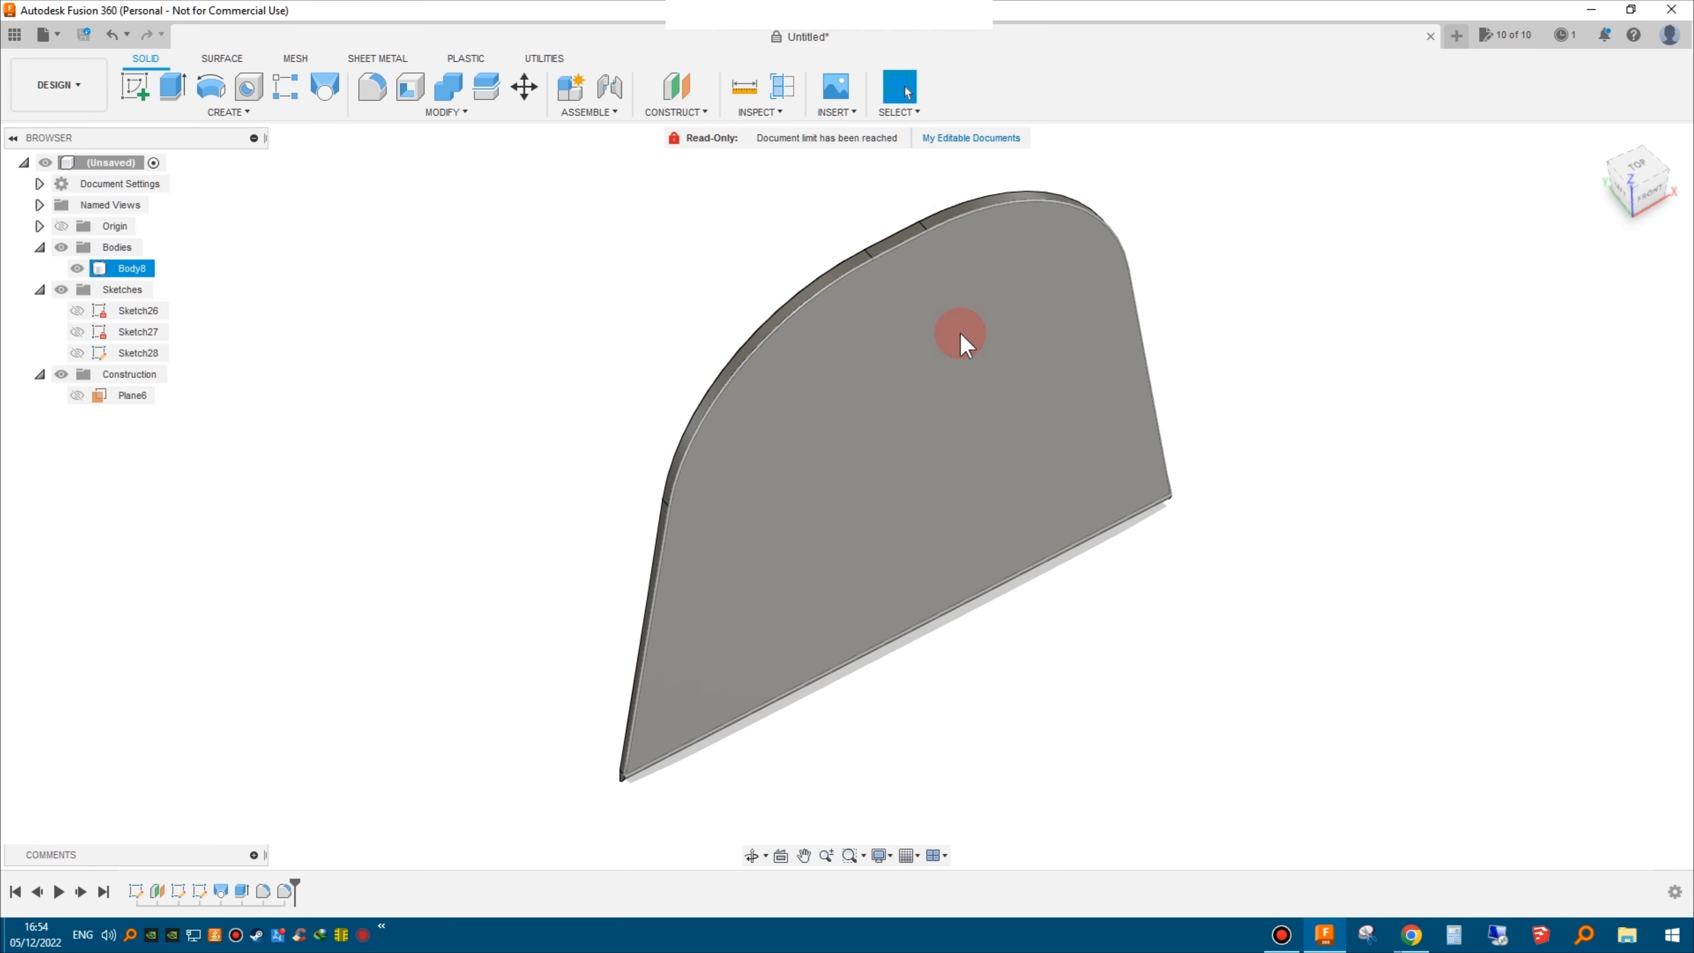
- Sketch a horizontal center-to-center slot on the plate's front face, just below the rounded top and centred on the width
left_click(1633, 220)
left_click(839, 386)
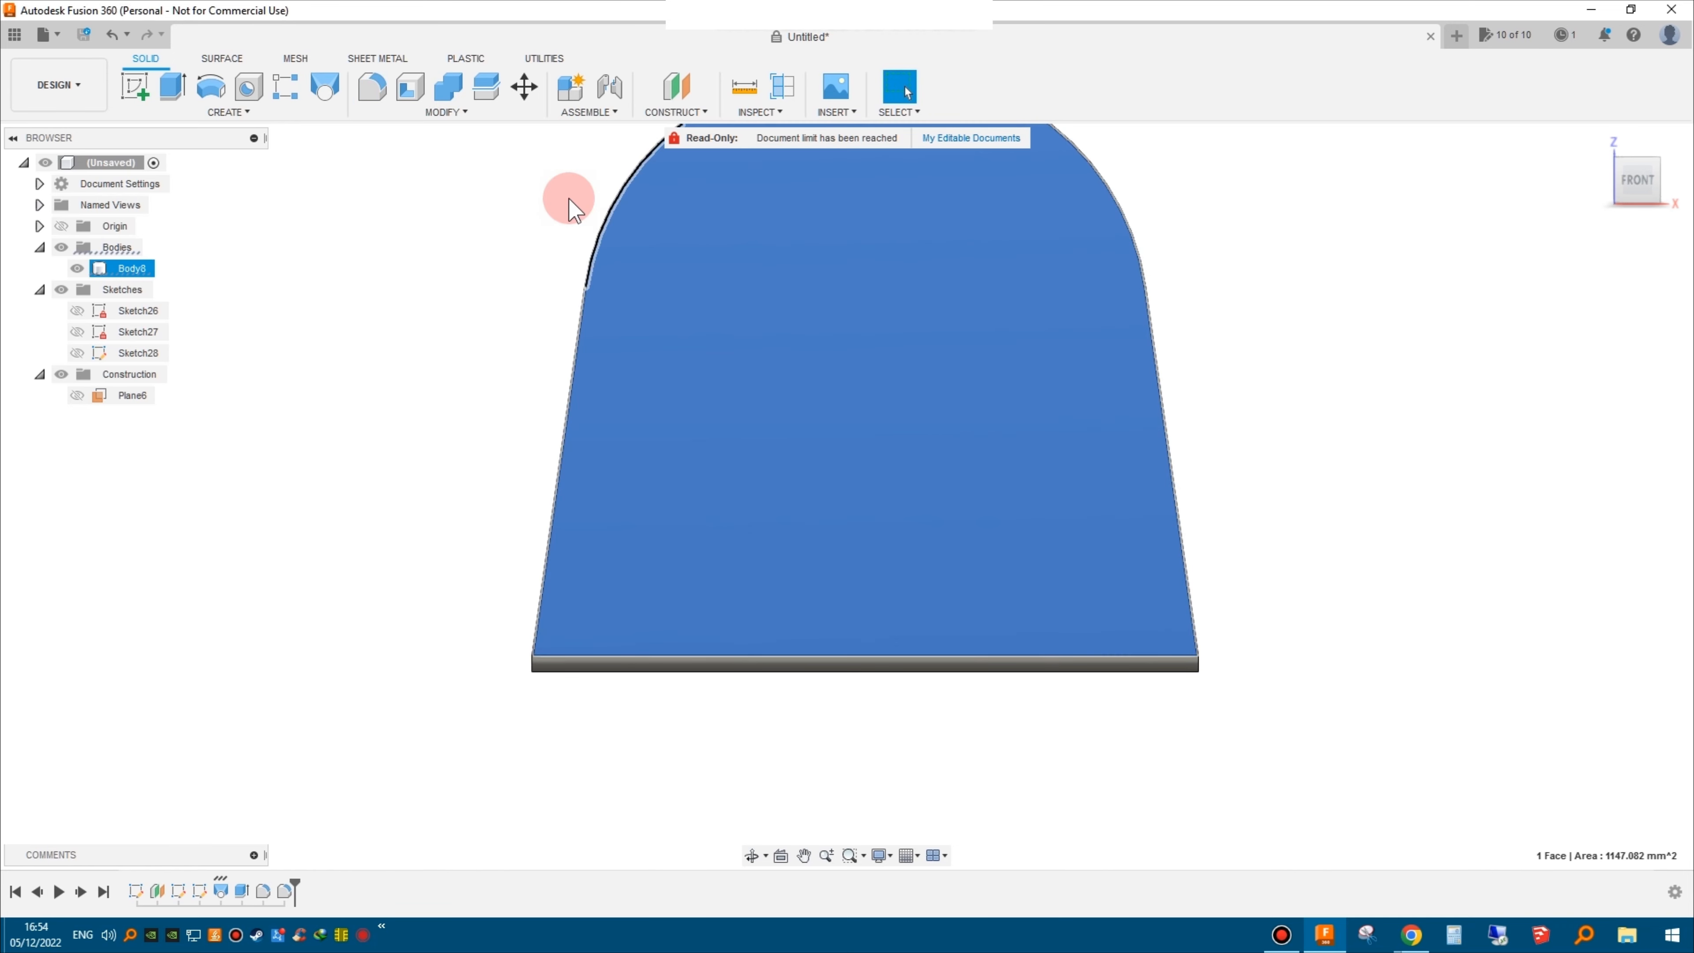
left_click(140, 82)
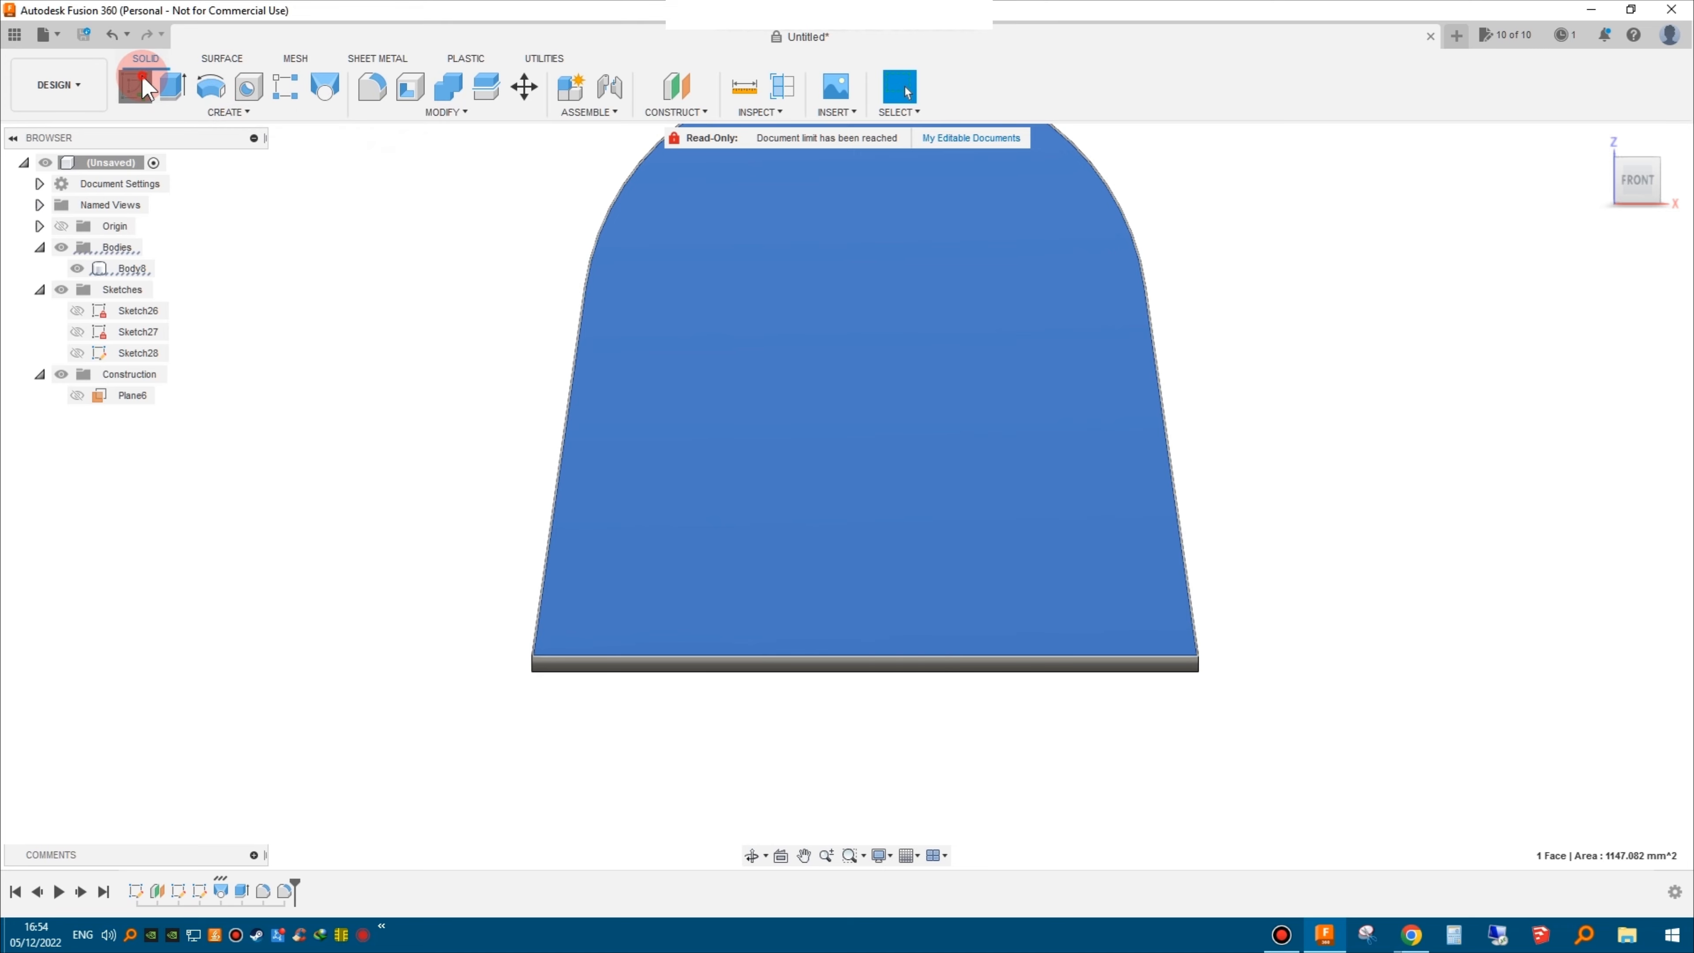
mouse_move(685, 511)
middle_mouse_down()
mouse_move(560, 289)
mouse_move(472, 214)
middle_mouse_up()
left_click(327, 92)
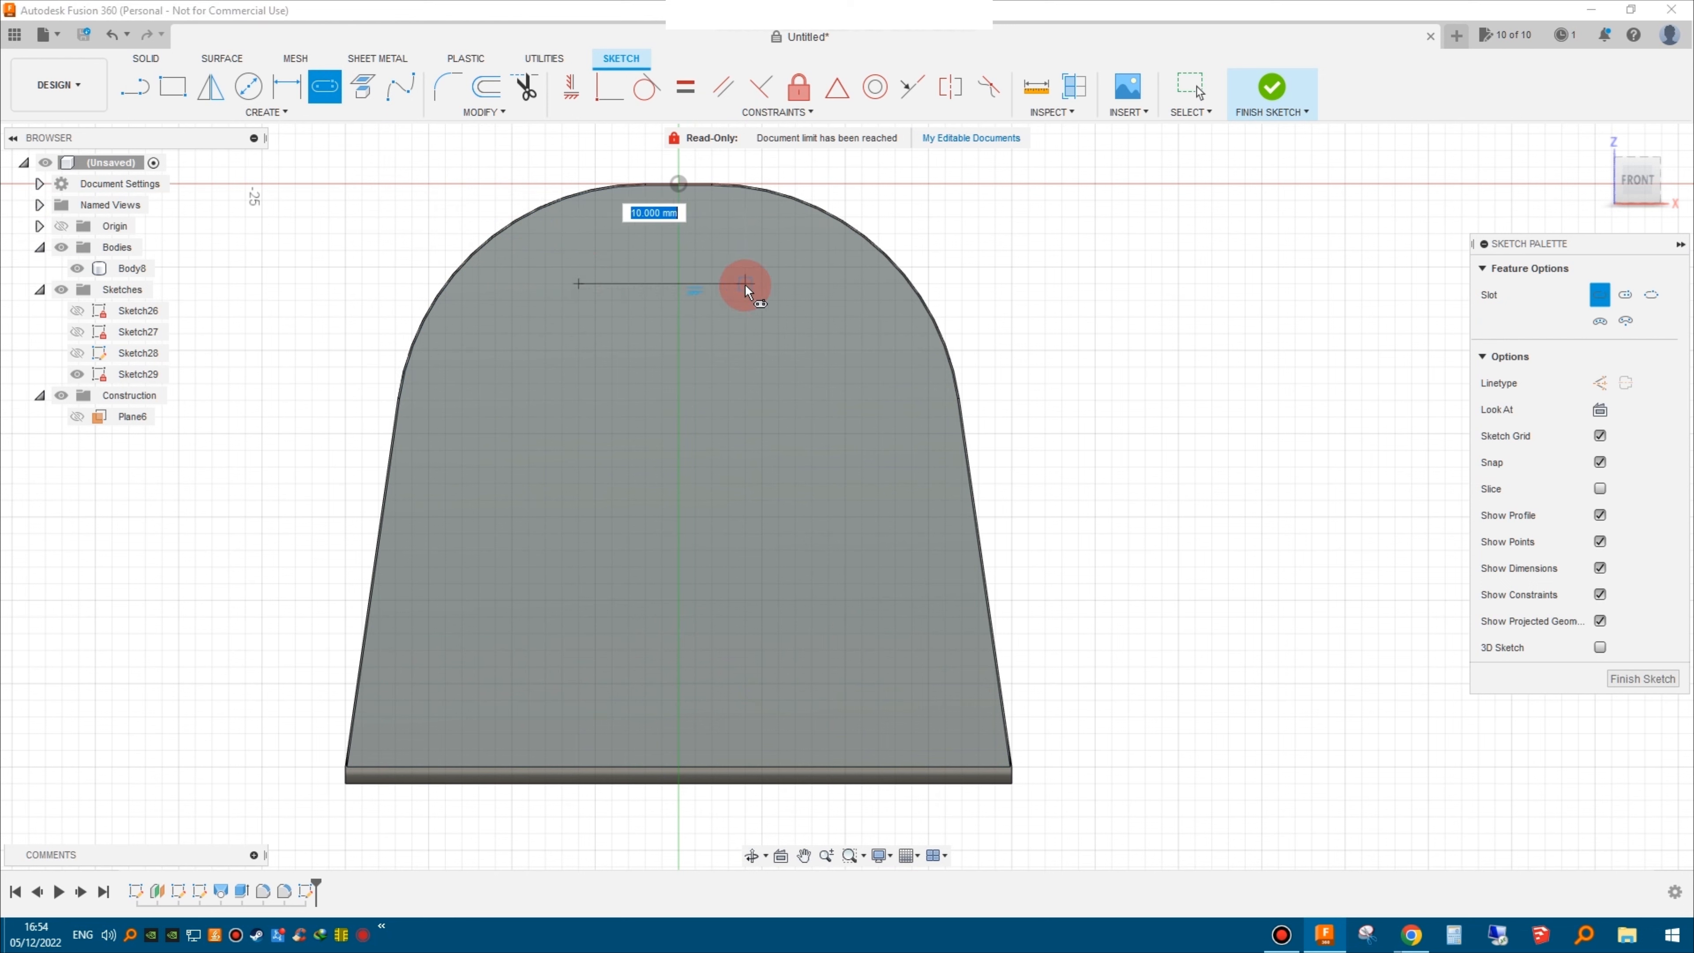
left_click(778, 285)
left_click(778, 315)
left_click(1270, 119)
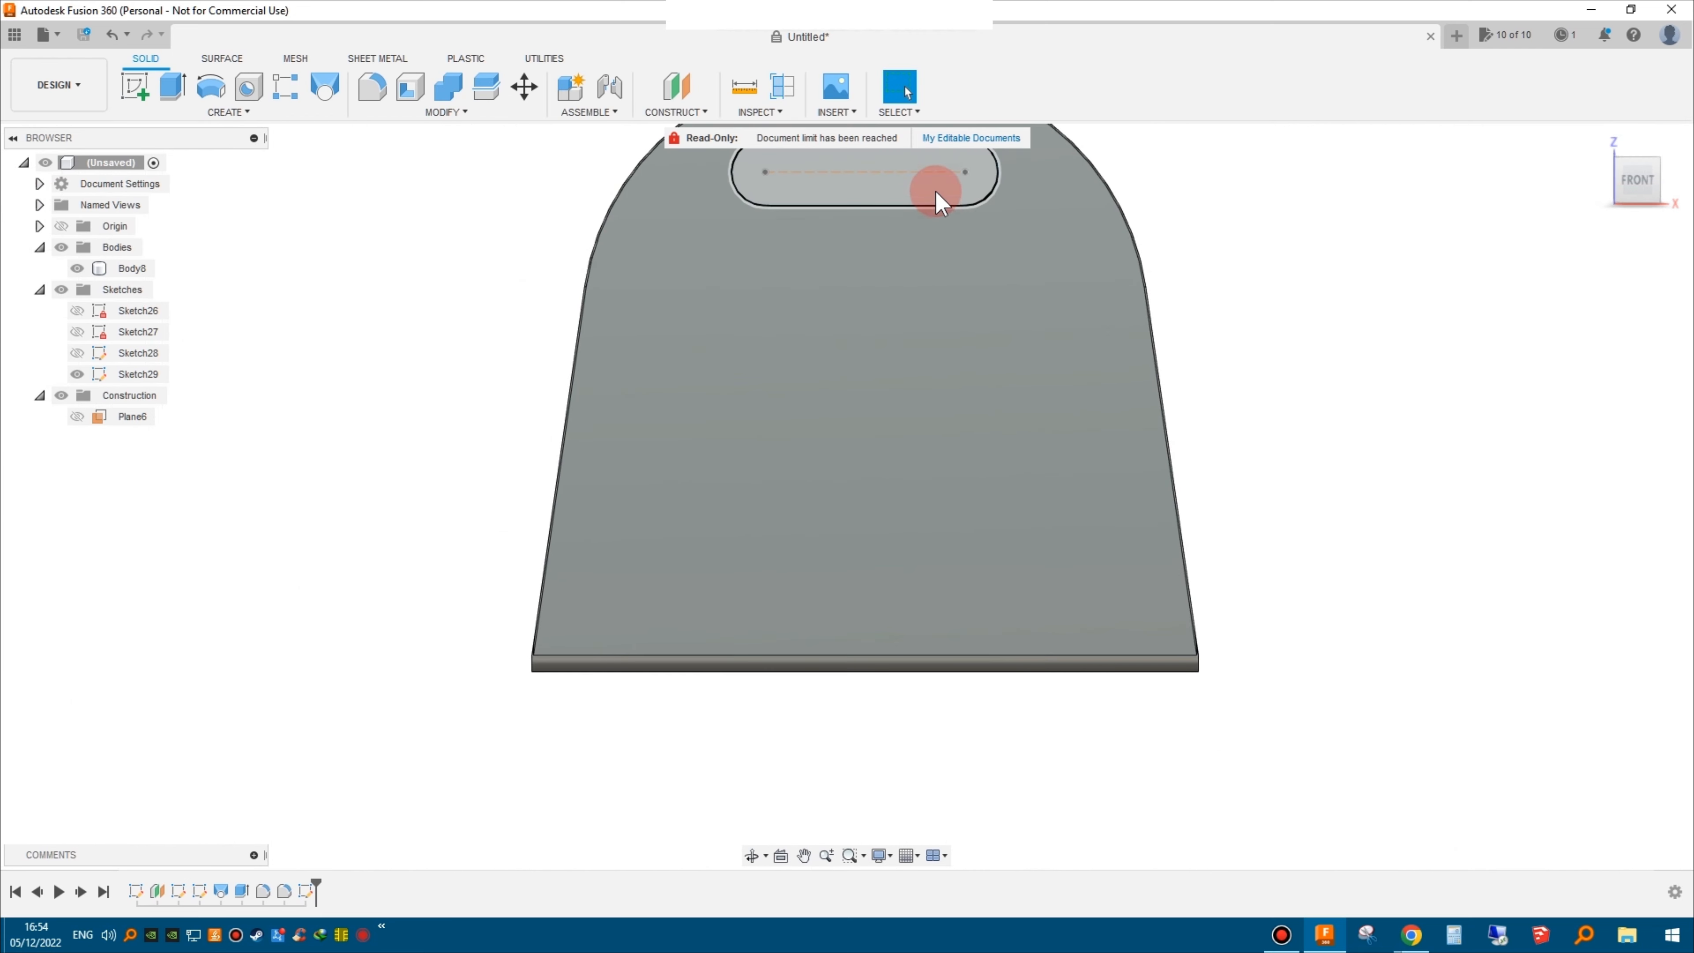
- Extrude the slot profile by -2 mm to cut a handle opening through the plate
left_click(935, 189)
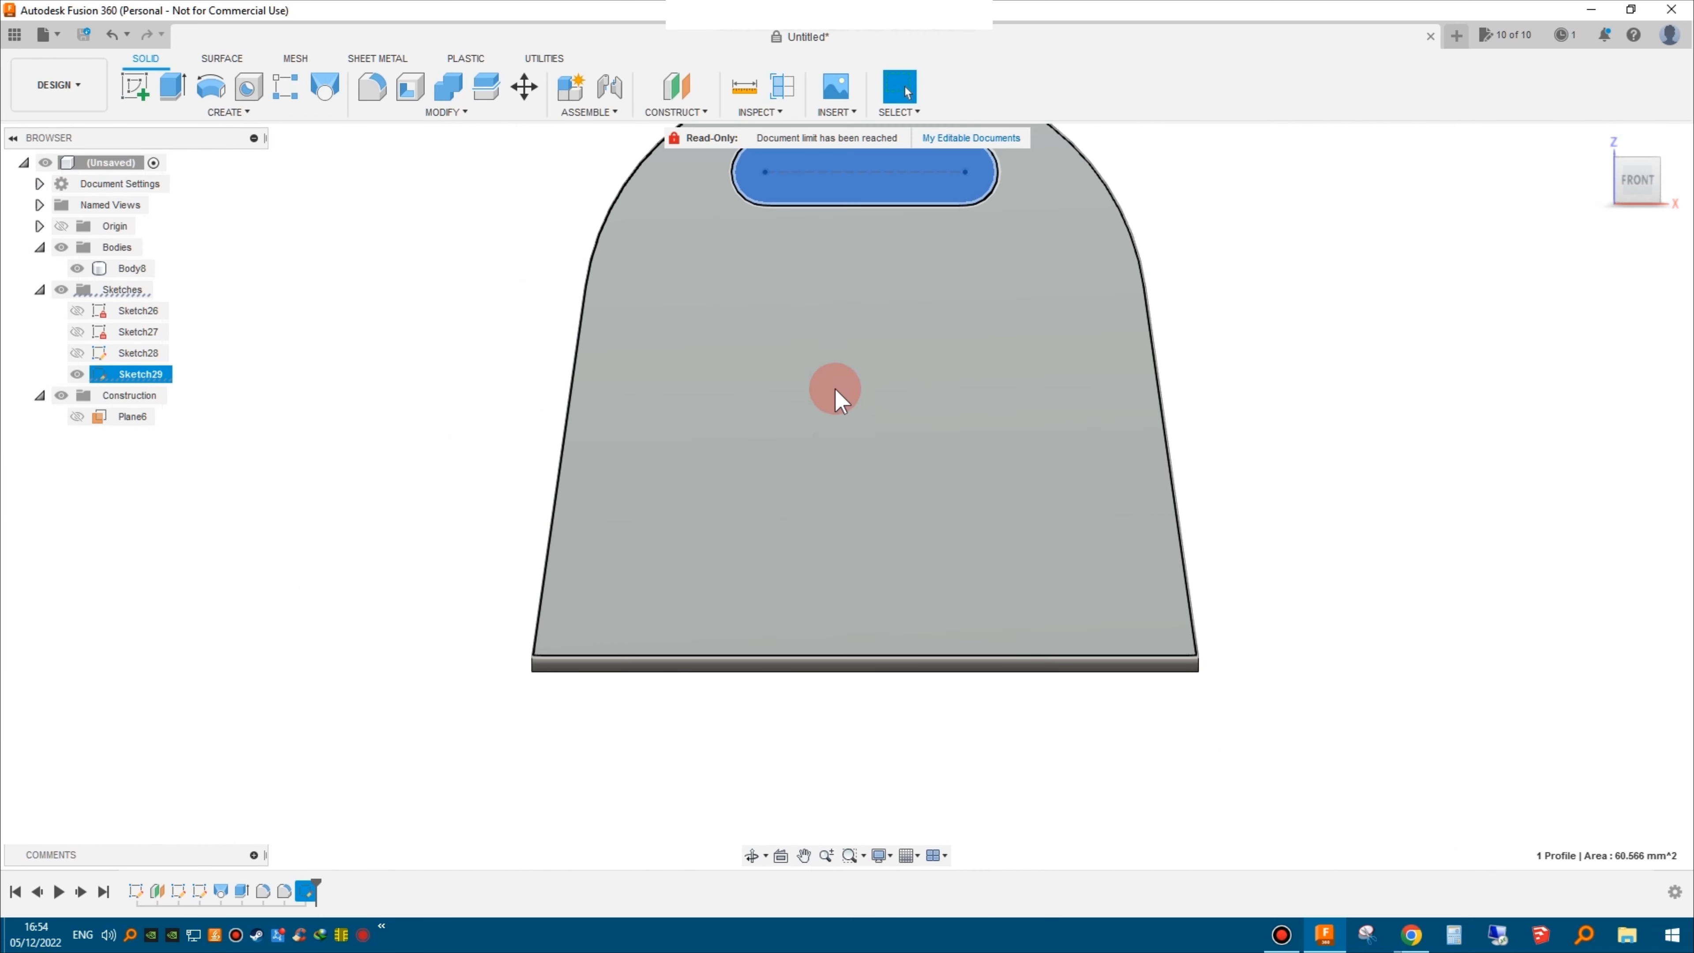
middle_click_drag(940, 432, 980, 512, "shift")
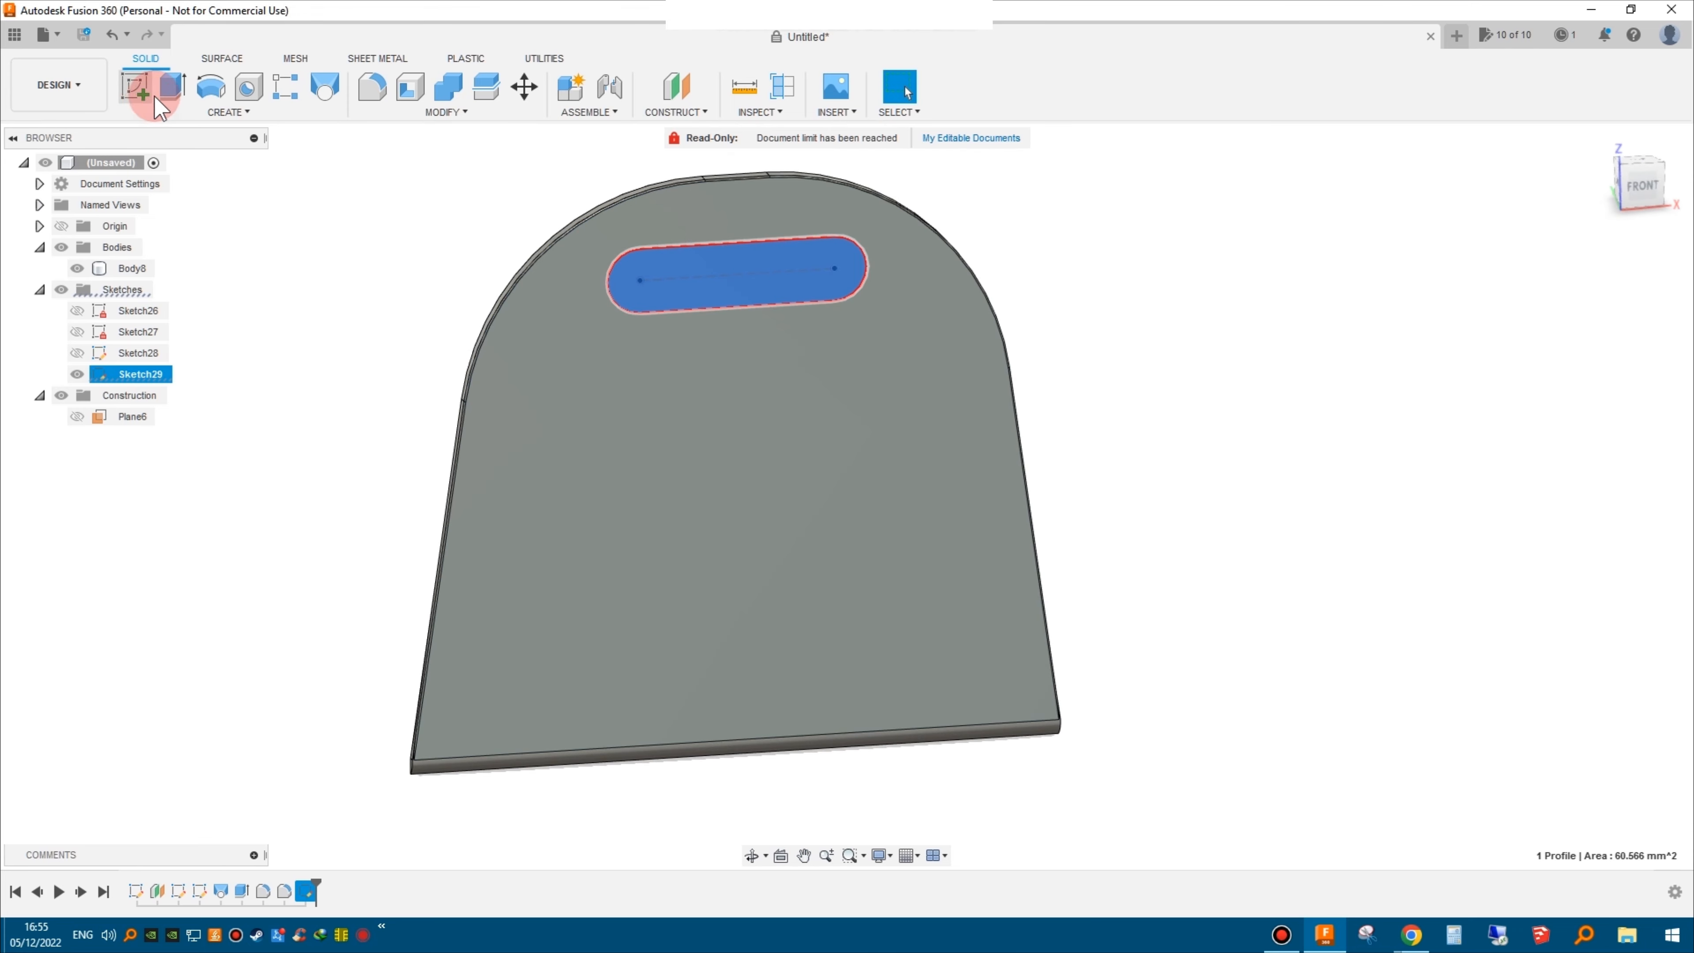
left_click(171, 90)
type("-2")
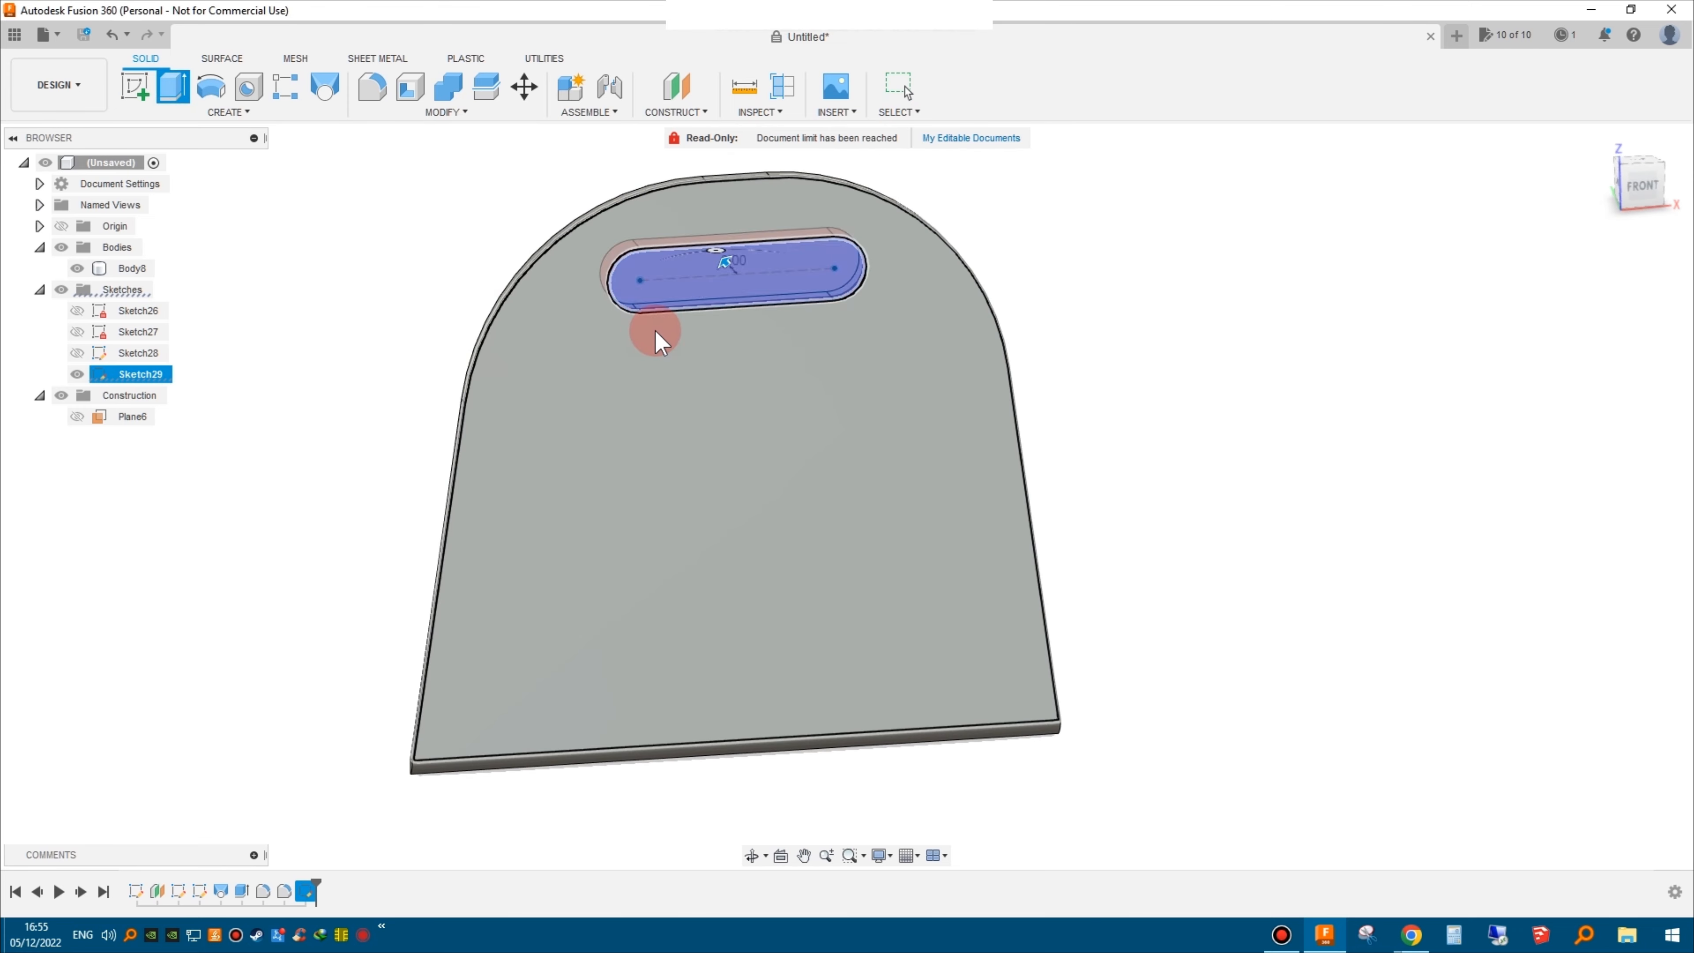
key("Return")
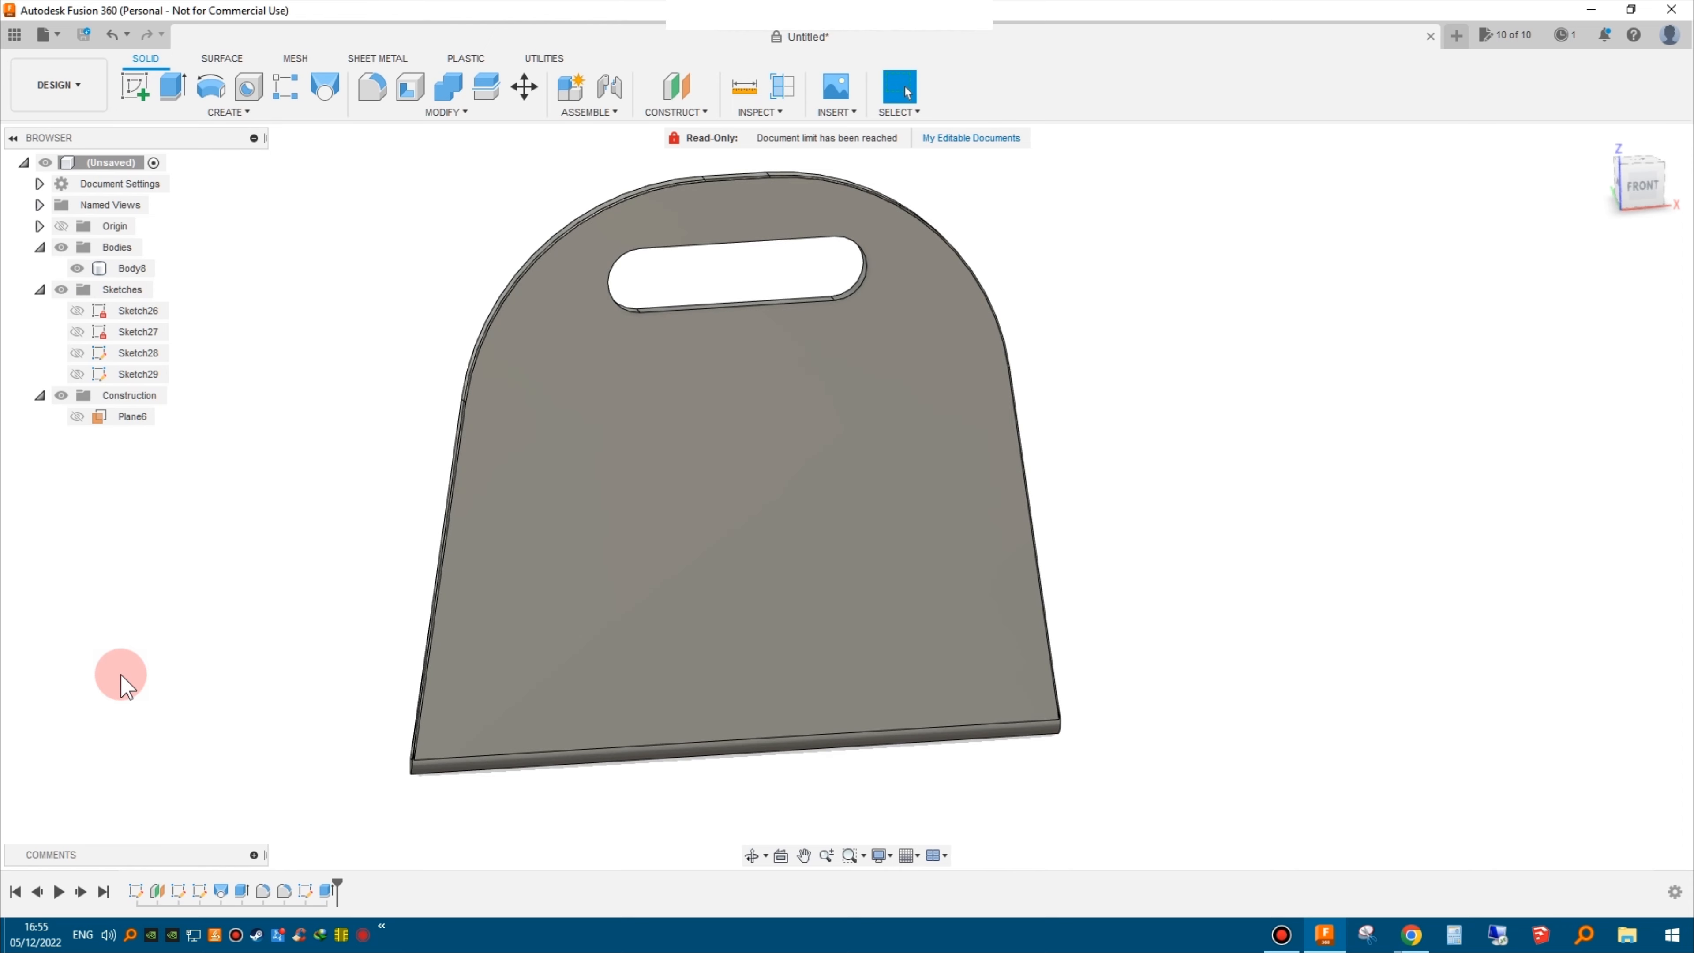
- Fillet the slot's edge loops on both faces of the plate with a 0.2 mm radius
scroll(384, 571, "down", 3)
middle_click_drag(612, 532, 707, 524, "shift")
scroll(701, 347, "up", 4)
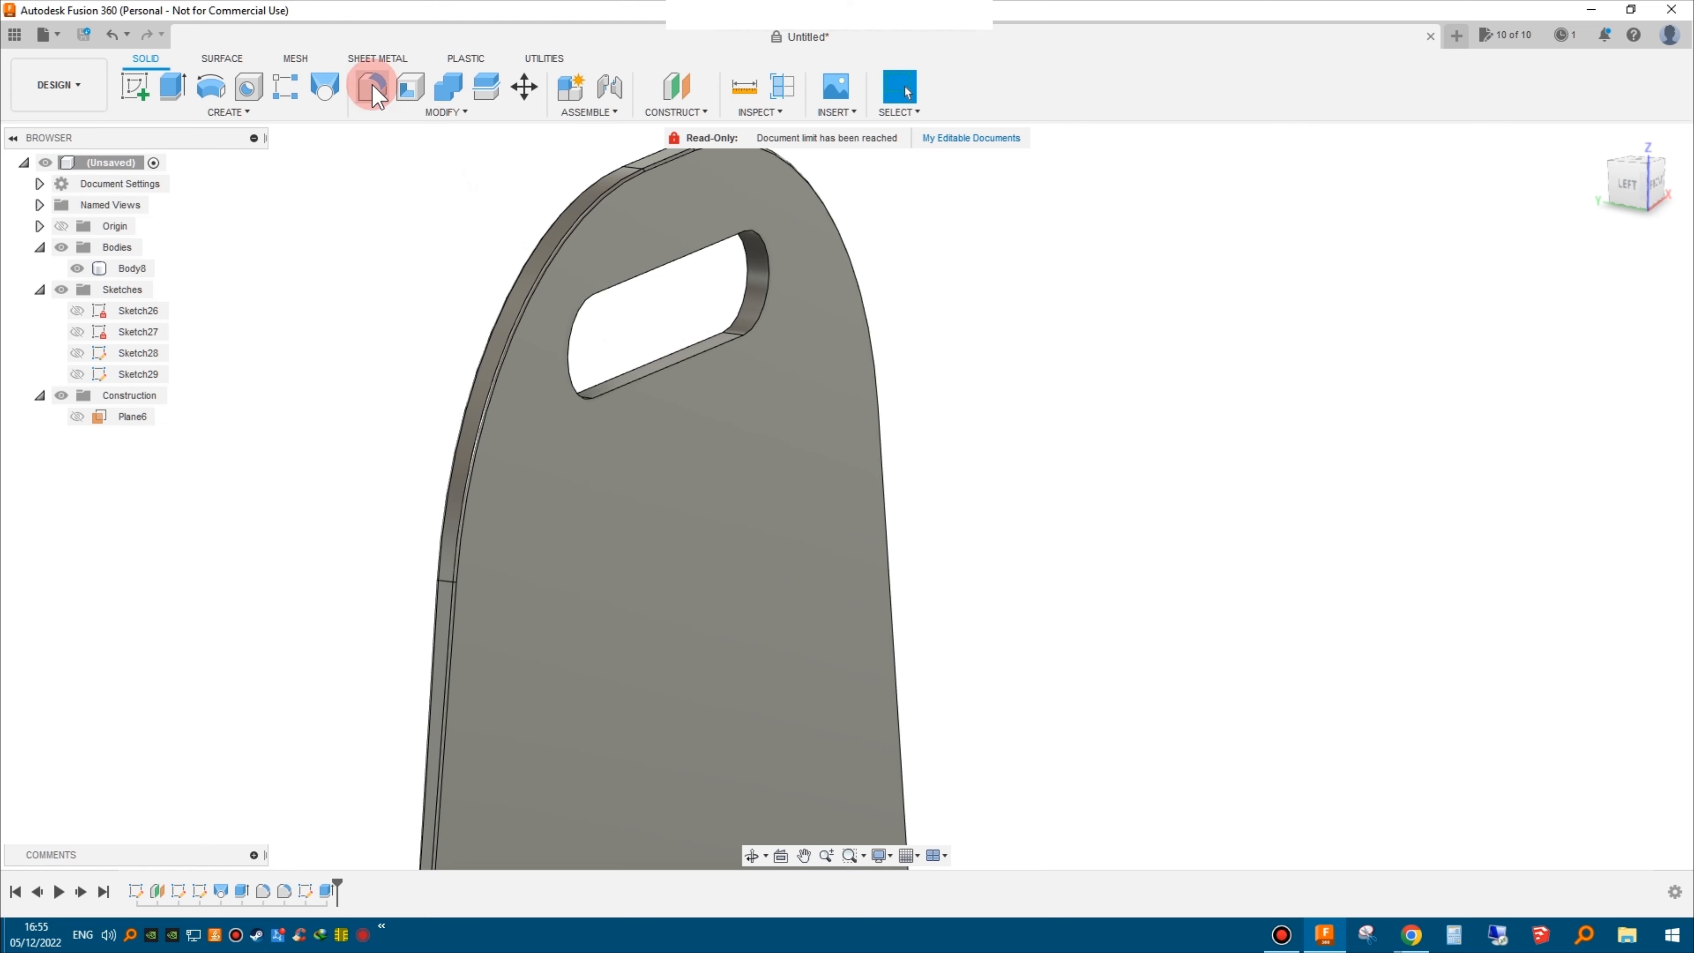
left_click(374, 85)
left_click(638, 368)
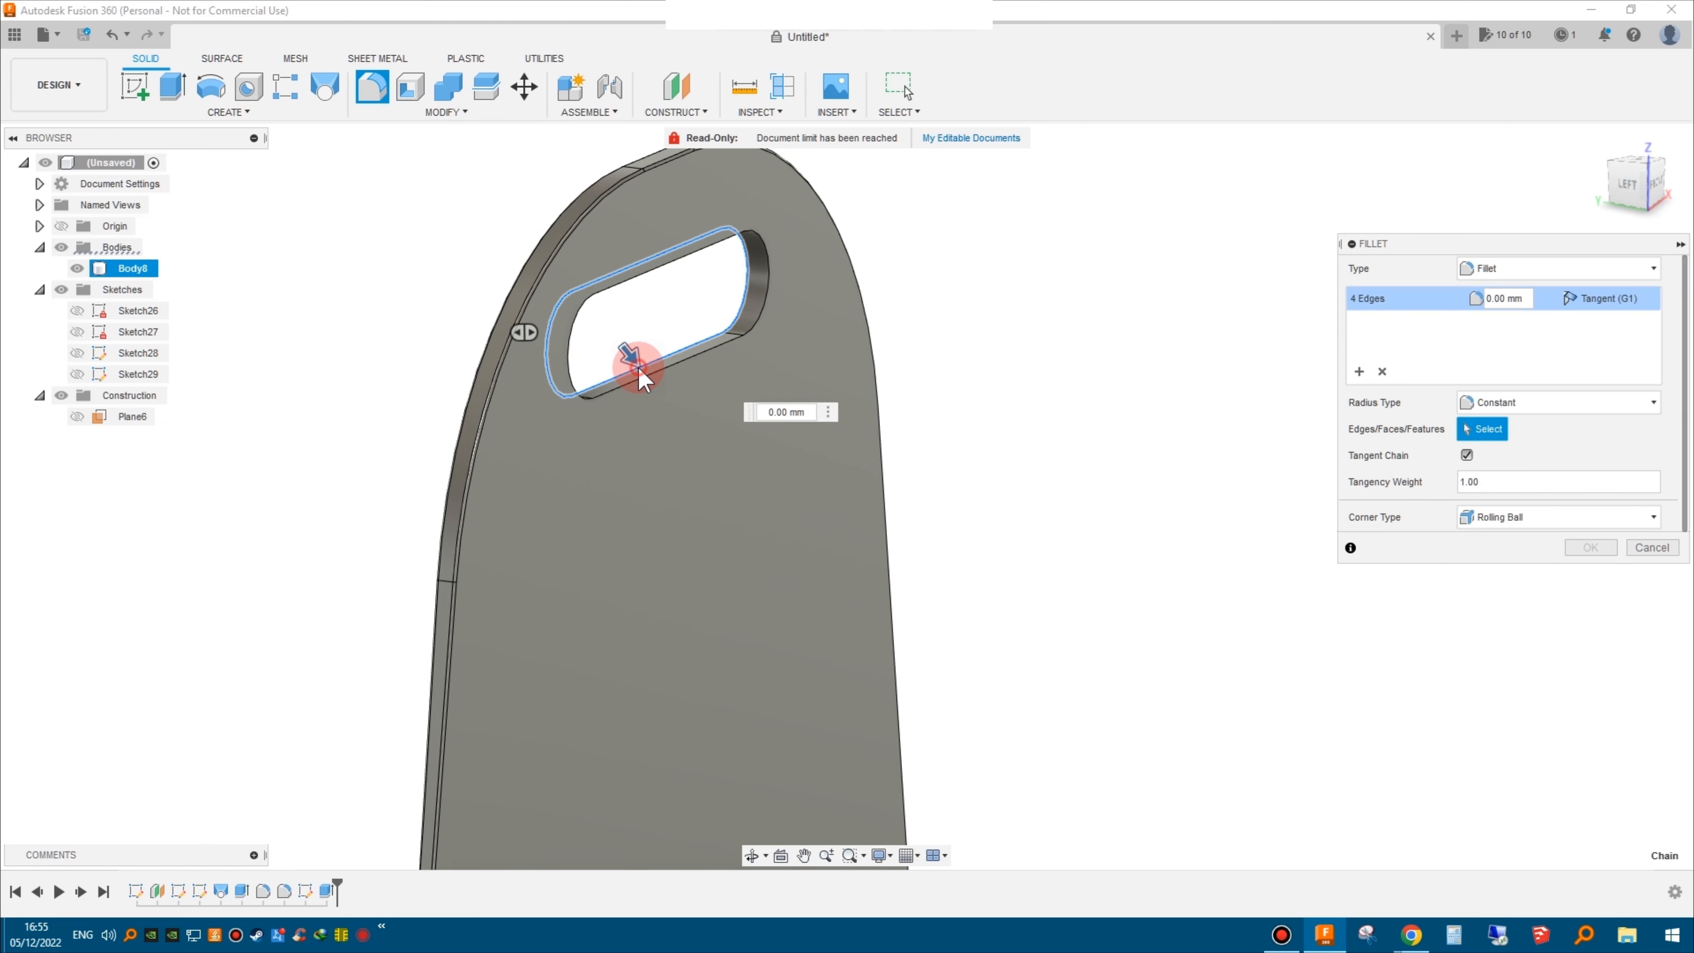
type("0.2")
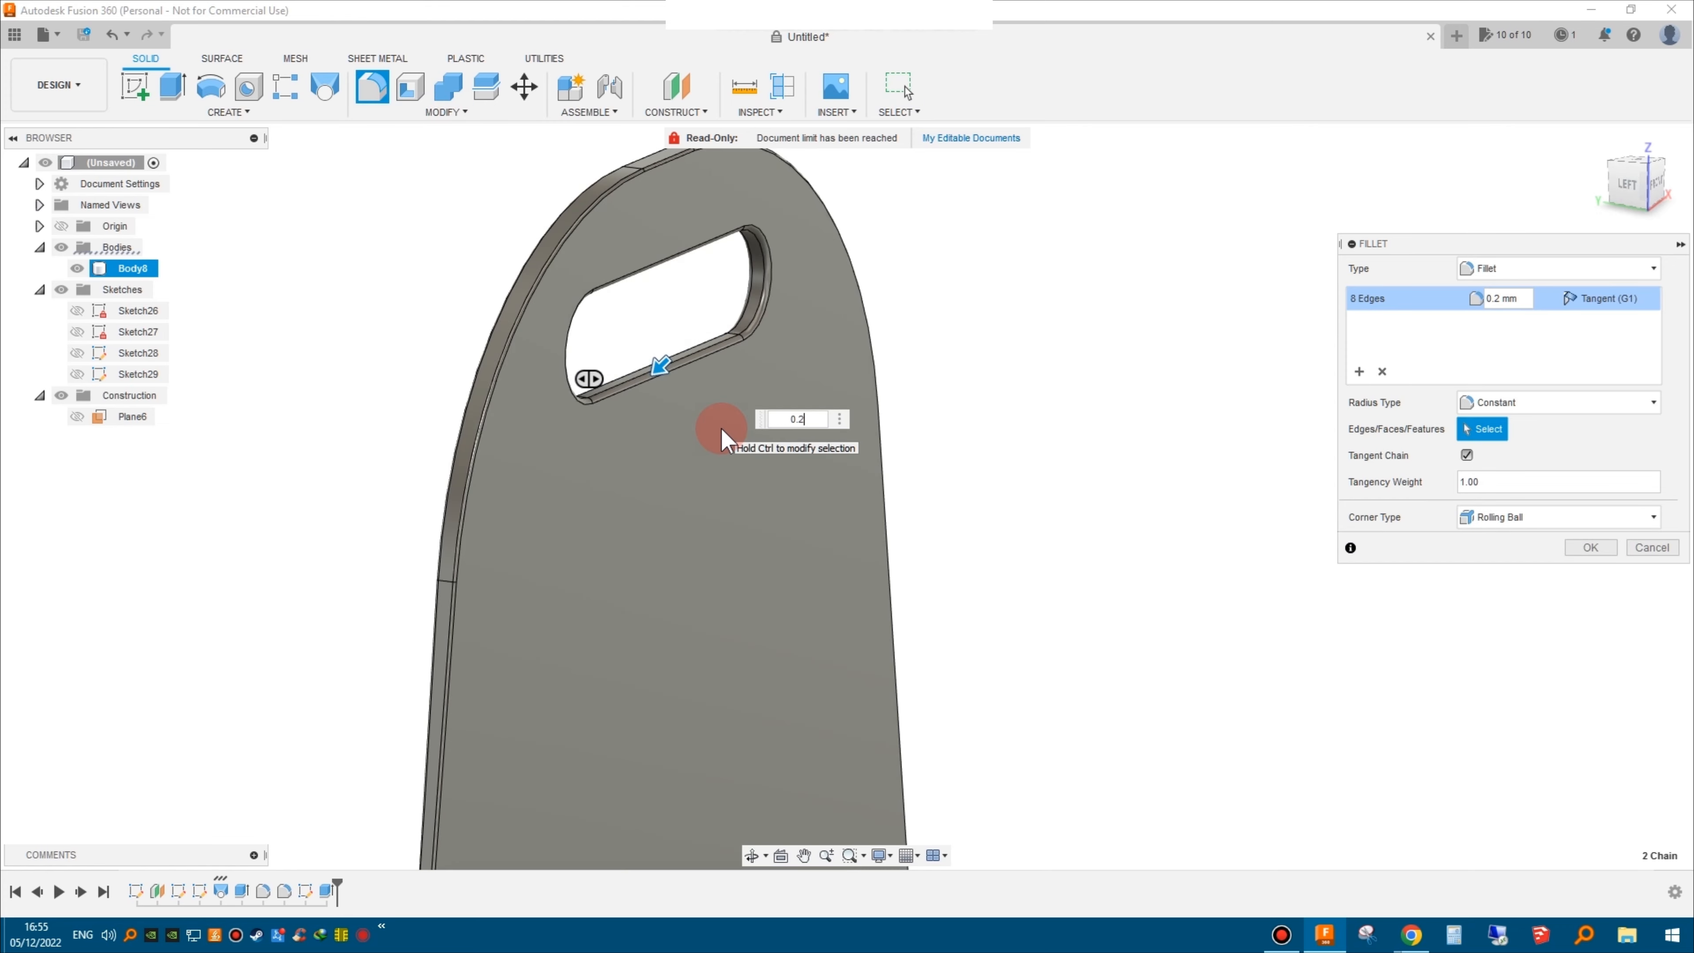
key("Return")
scroll(948, 485, "down", 3)
middle_click_drag(1023, 559, 992, 431)
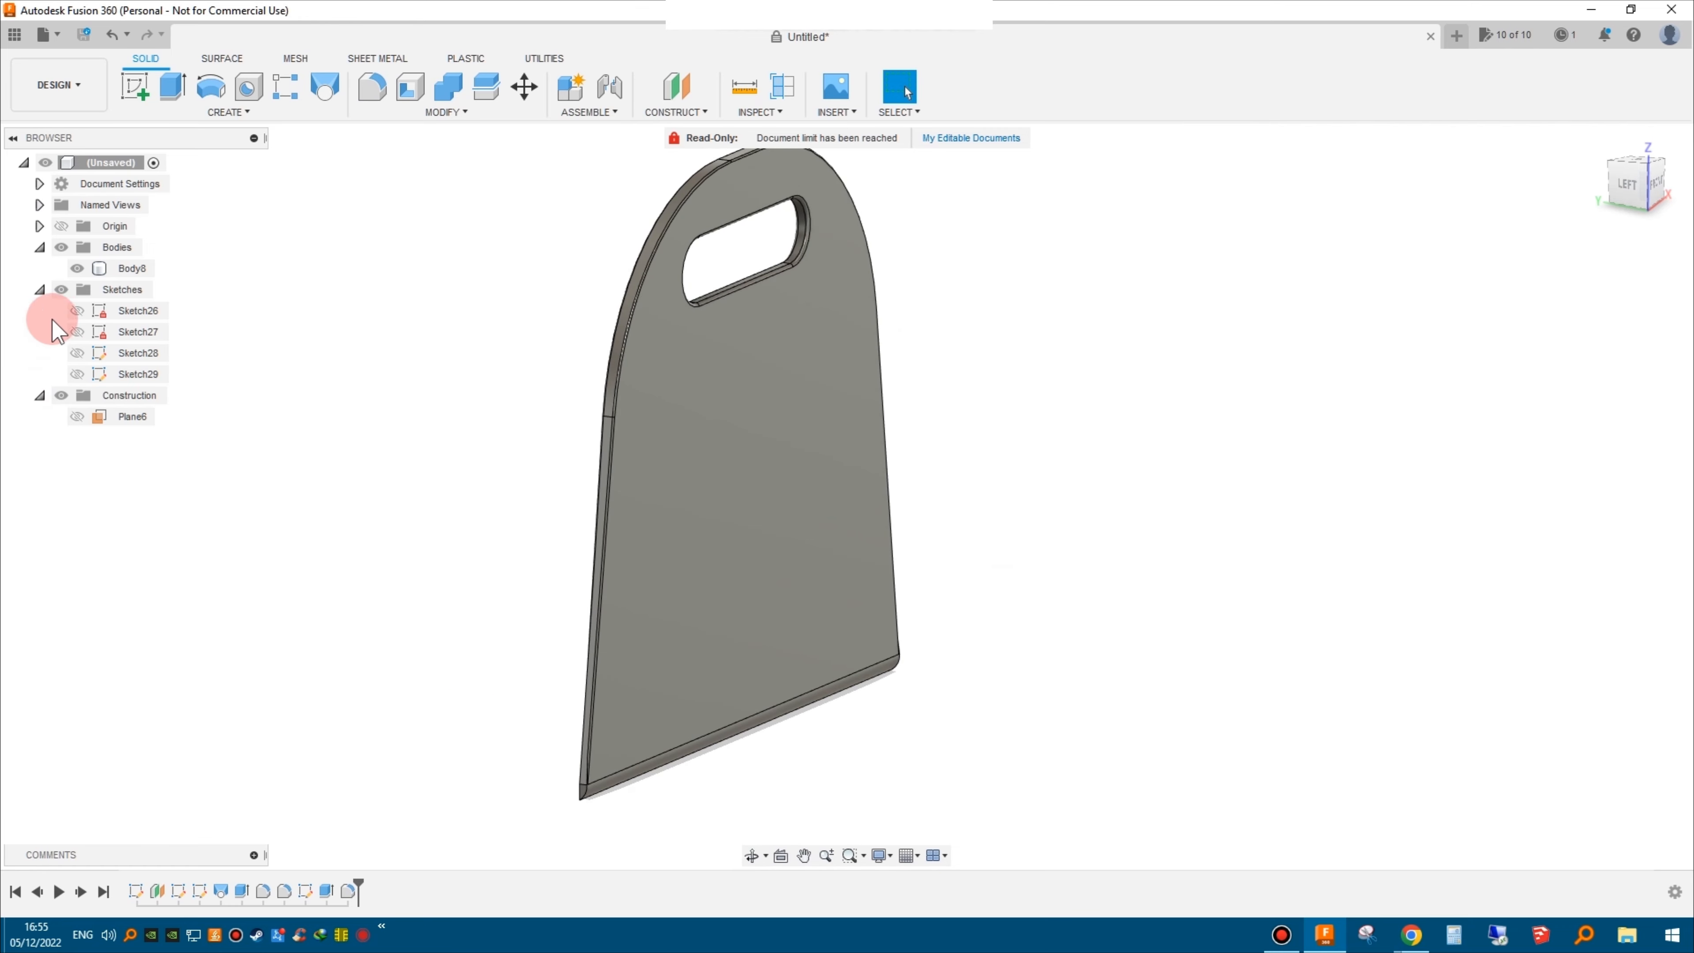
- Apply a yellow-orange plastic appearance to the whole plate body
right_click(118, 271)
left_click(207, 400)
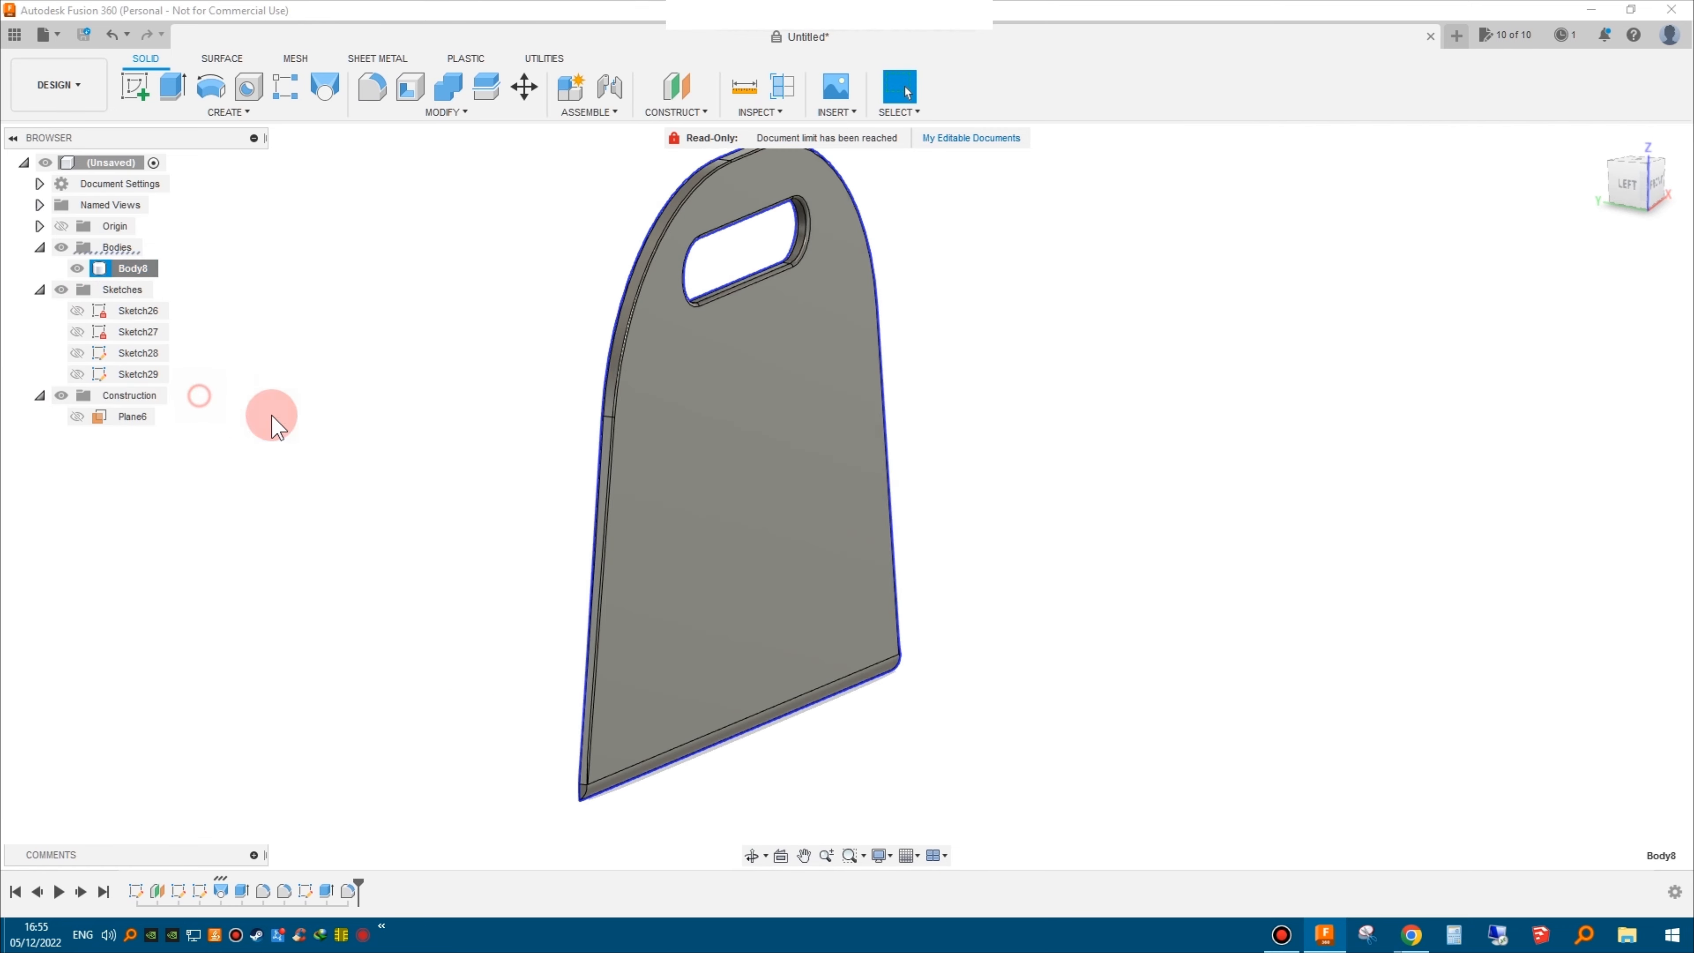
left_click_drag(1401, 408, 760, 507)
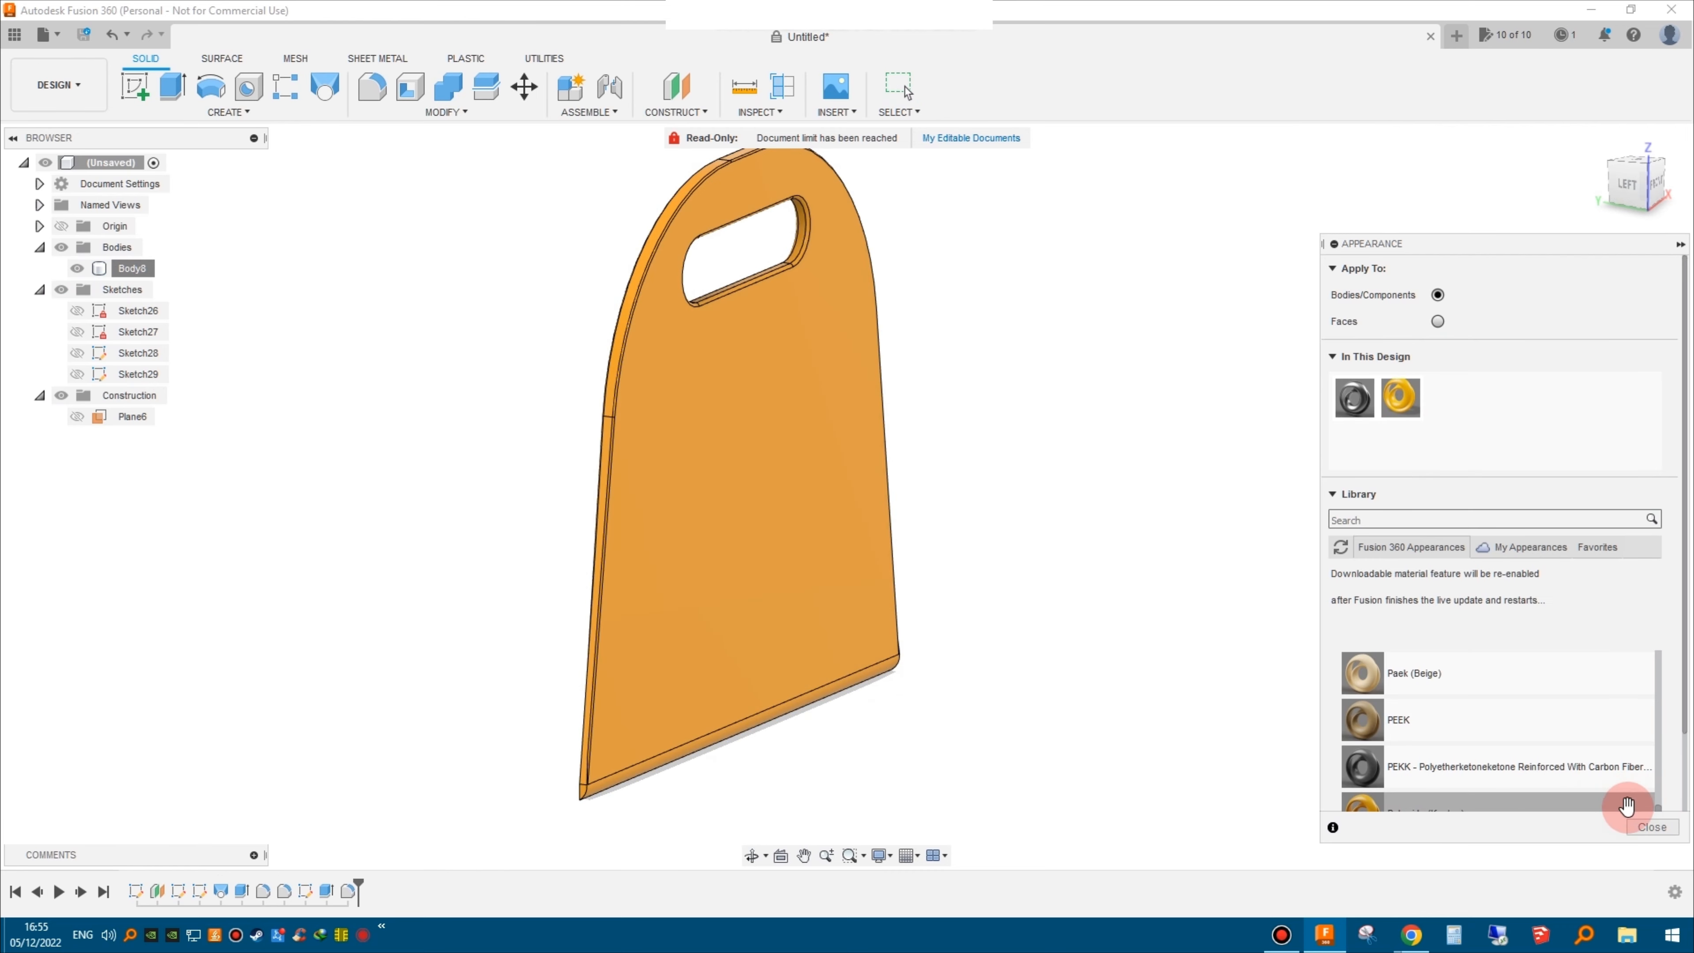
left_click(1650, 825)
middle_click_drag(1162, 541, 1141, 378, "shift")
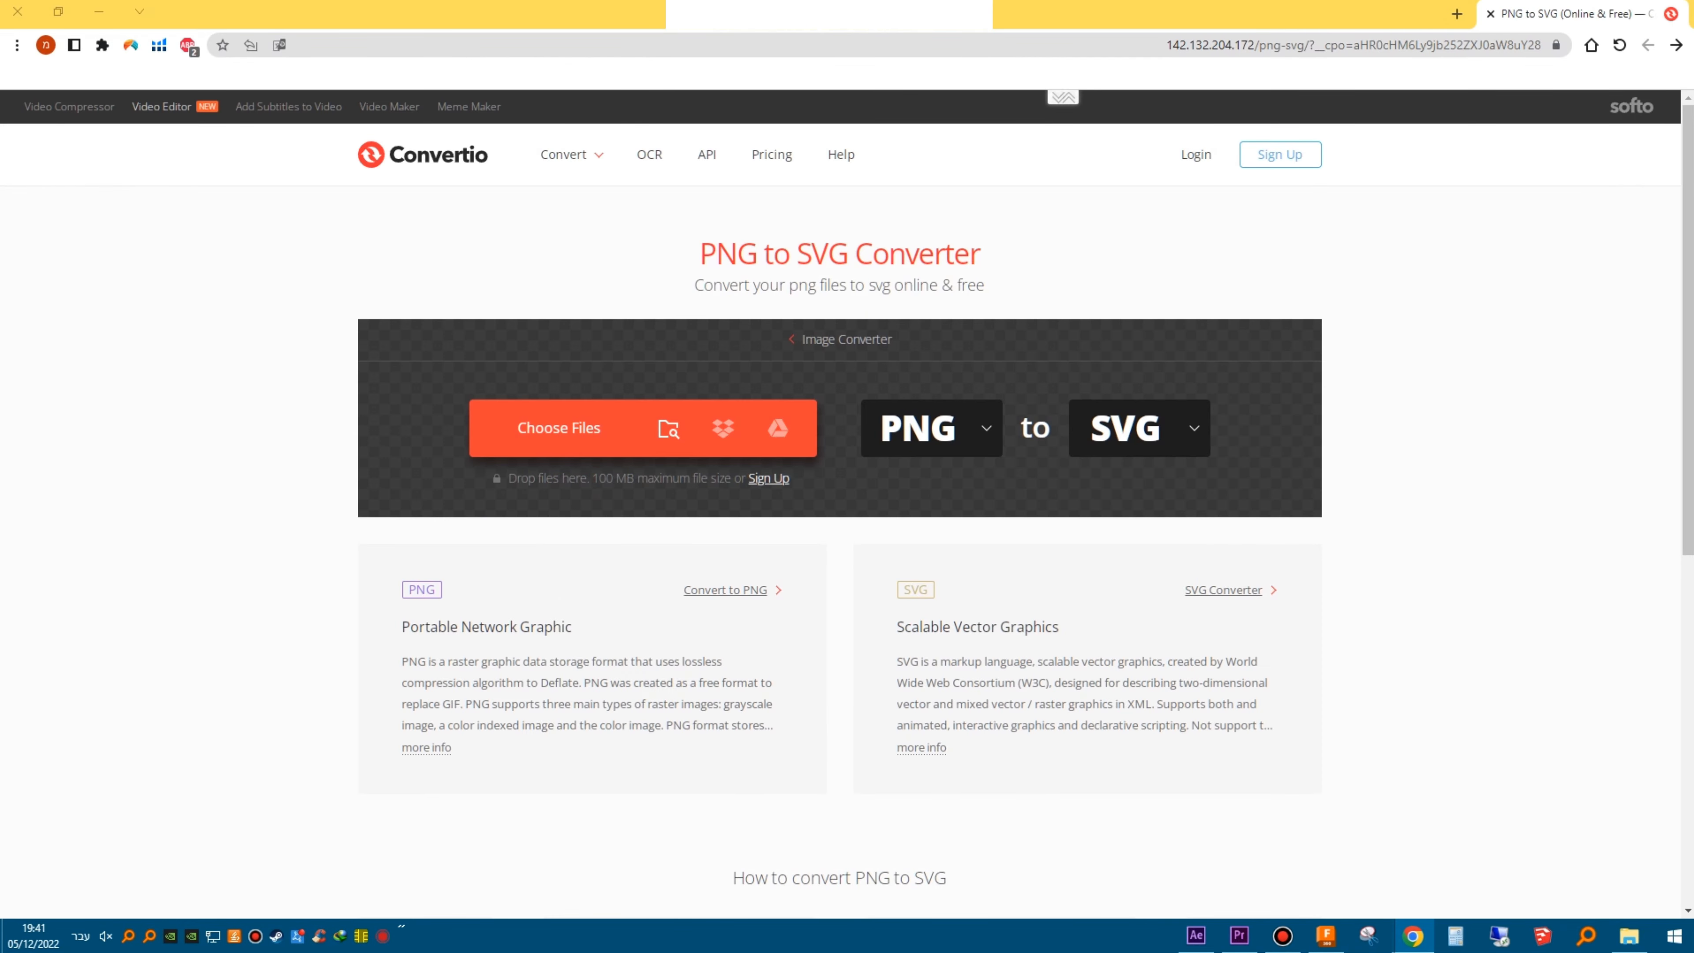
- Switch to the browser and convert Black logo.png to SVG with the Convertio PNG to SVG Converter
left_click_drag(408, 400, 805, 447)
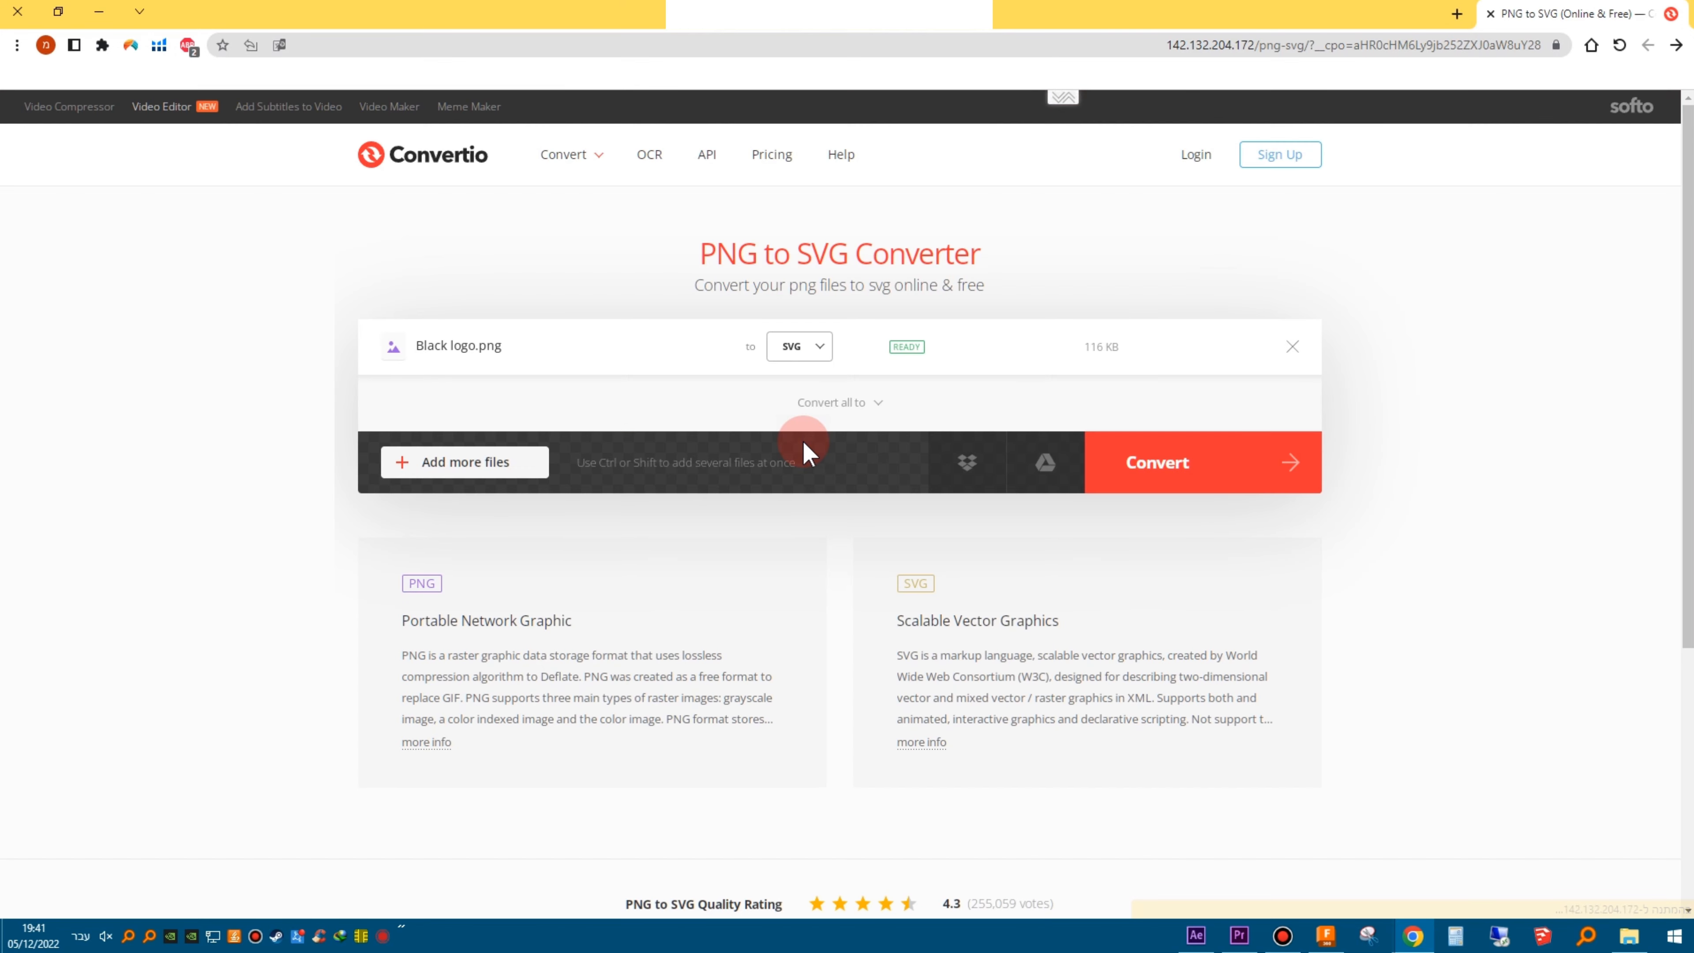
left_click(1209, 472)
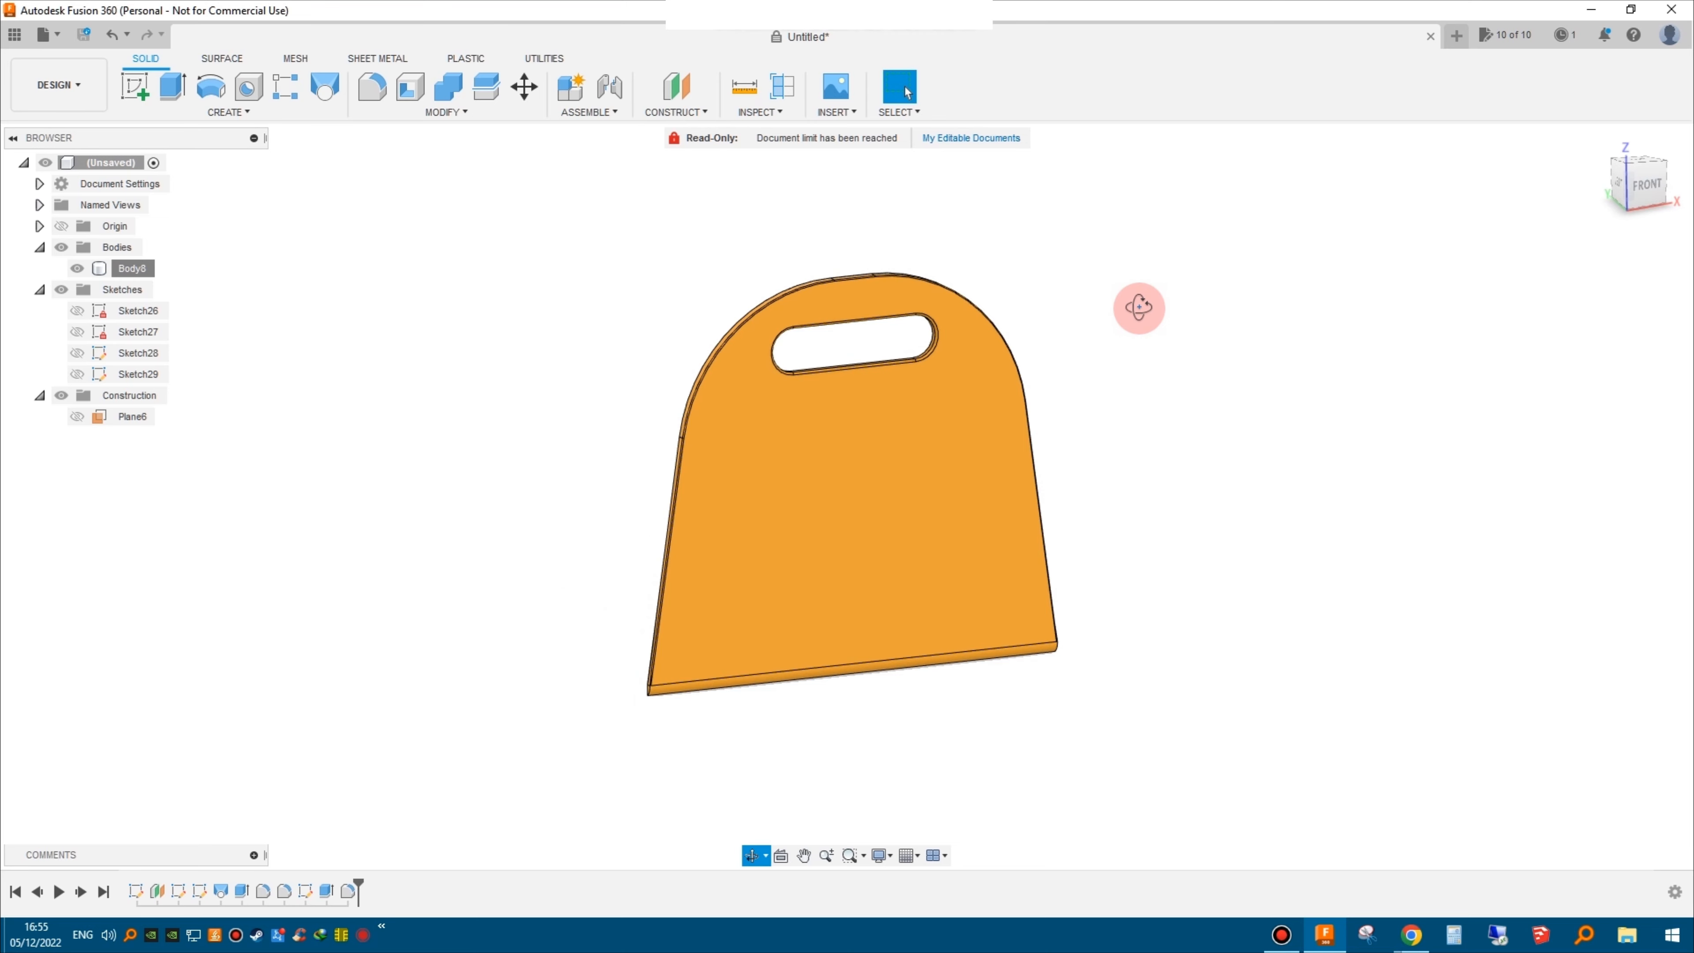
- Switch back to Fusion 360 and insert the logo file newsmooth-01.svg as a sketch on the plate's front face
mouse_move(1134, 303)
middle_mouse_down("shift")
mouse_move(1066, 310)
mouse_move(1119, 331)
middle_mouse_up("shift")
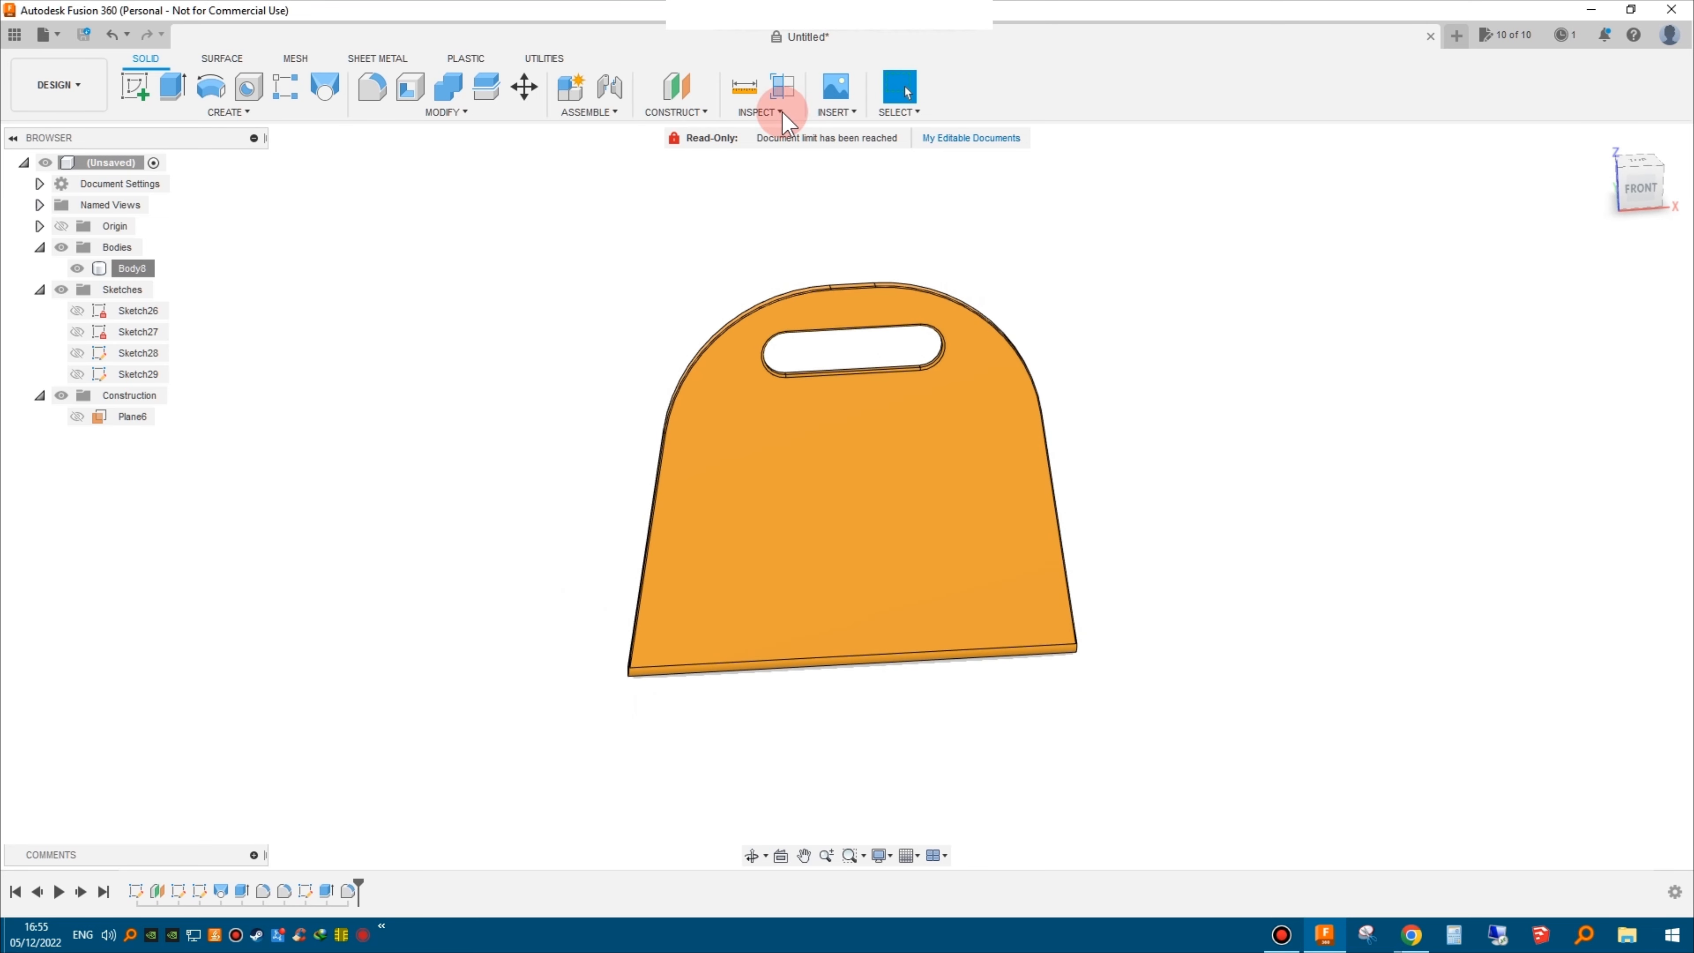
left_click(835, 112)
left_click(869, 195)
left_click(640, 642)
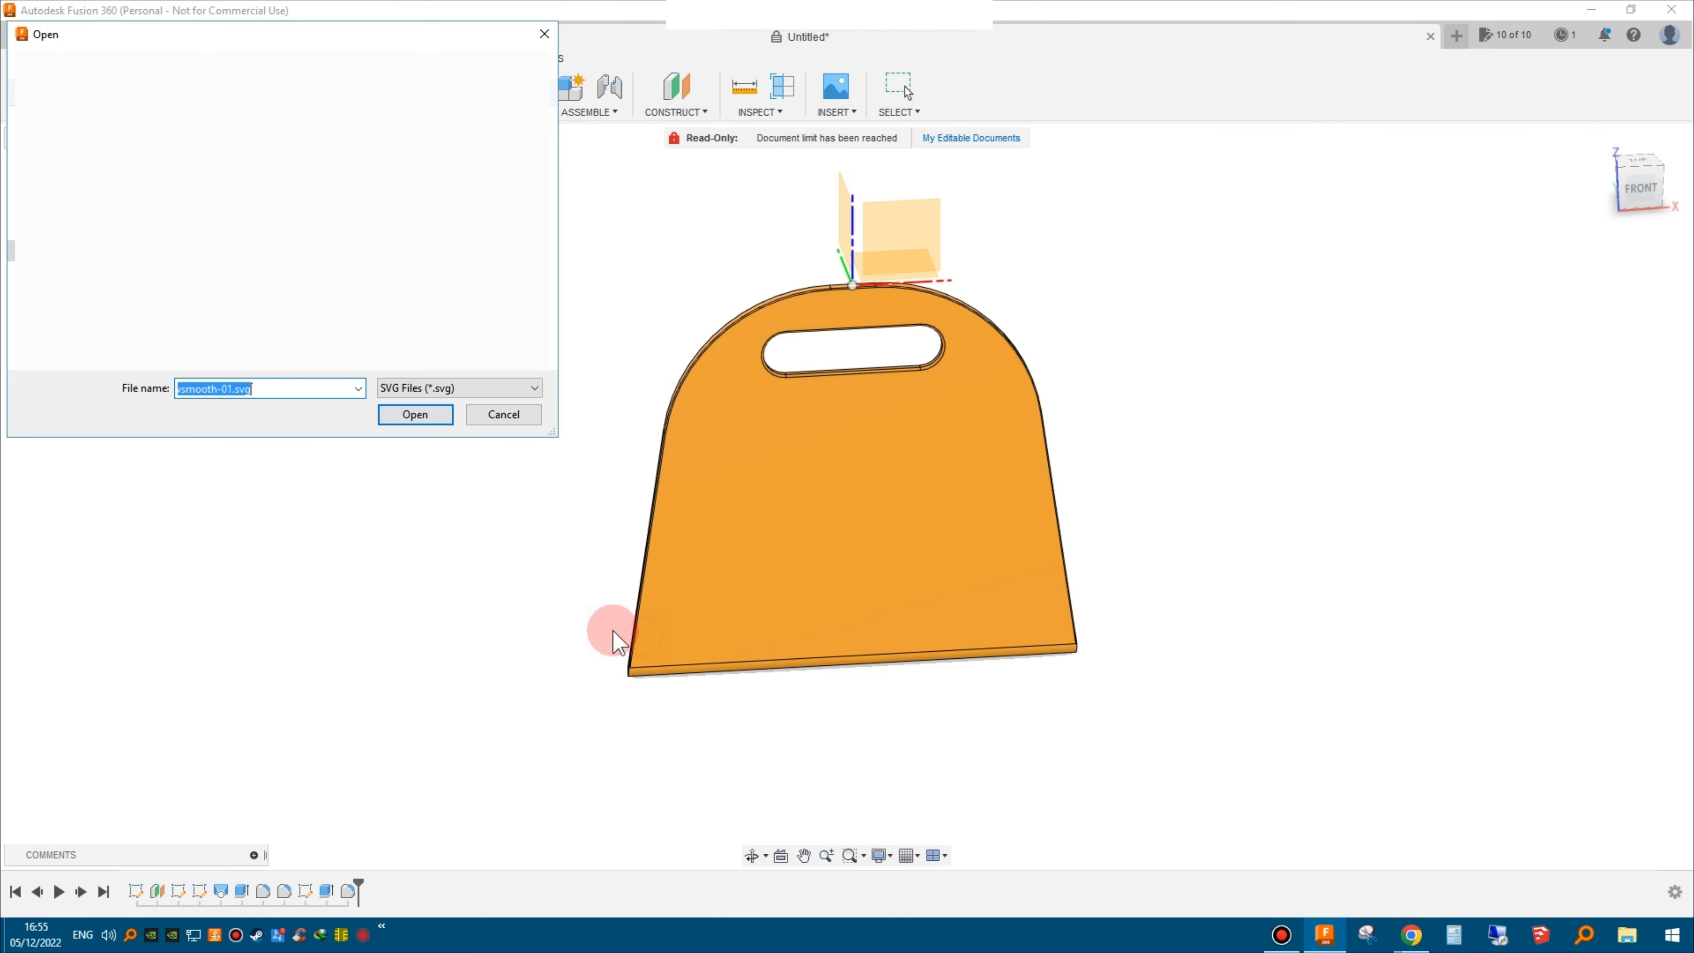
left_click(427, 421)
left_click(848, 475)
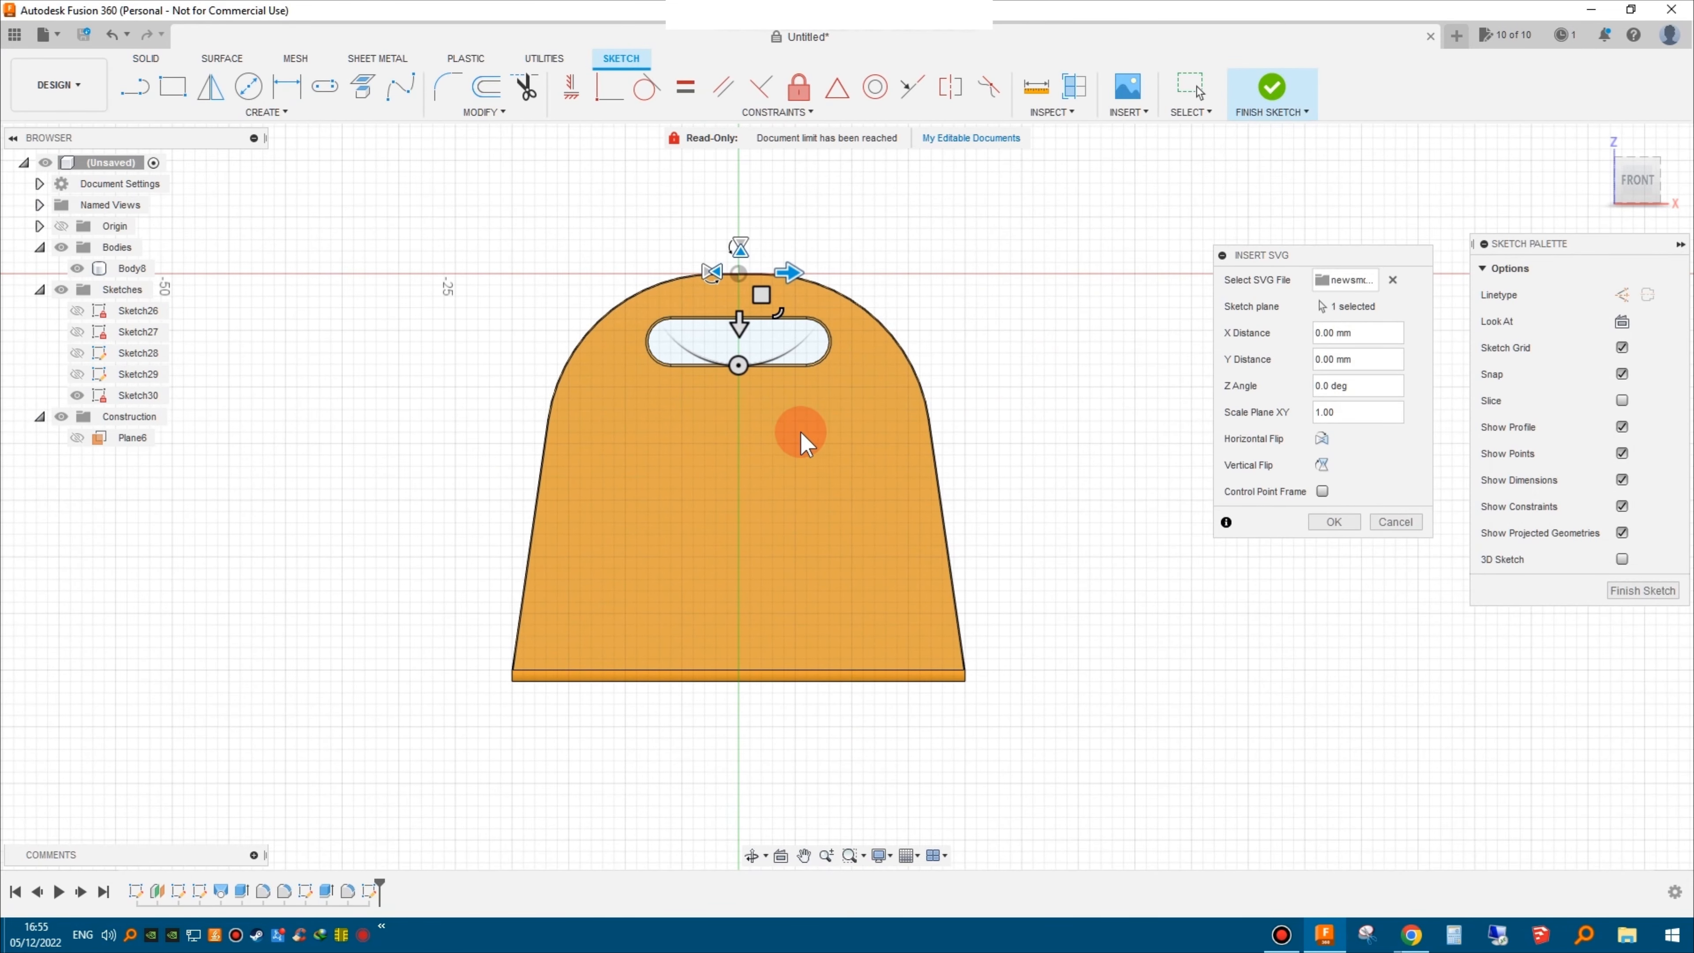
- Scale the inserted SVG logo down uniformly towards the size of the plate
scroll(798, 430, "up", 2)
scroll(799, 430, "down", 13)
scroll(923, 466, "down", 1)
middle_click_drag(898, 467, 677, 470)
left_click_drag(638, 470, 563, 437)
scroll(538, 415, "up", 8)
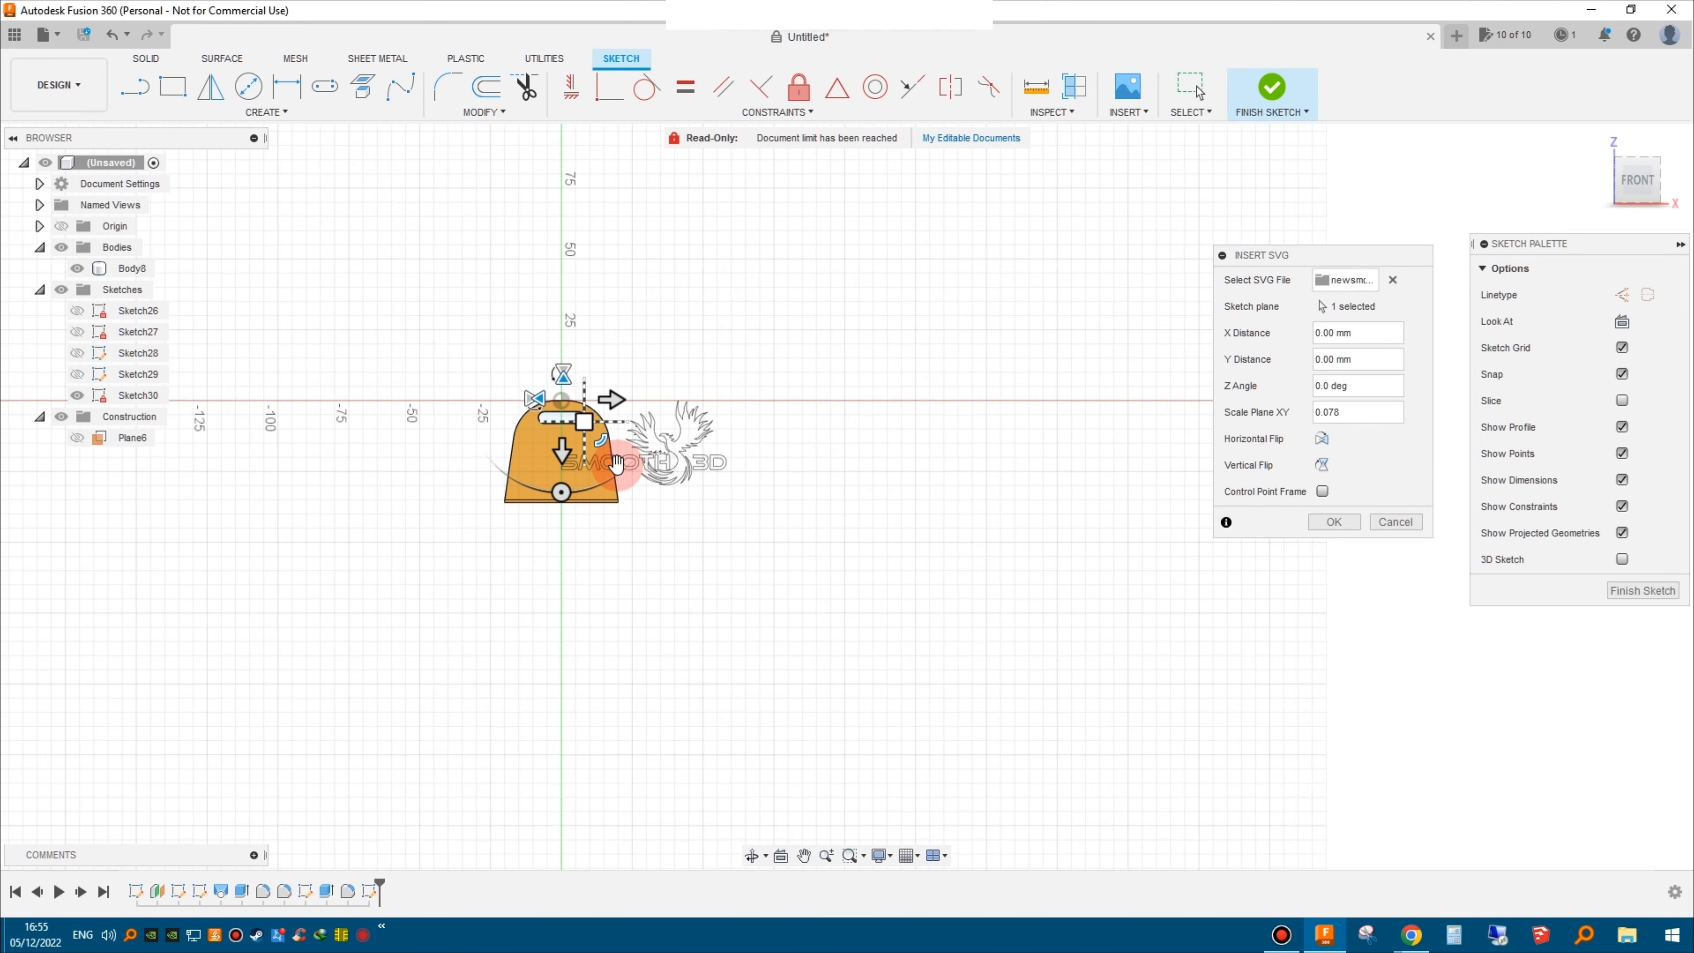
- Position the logo below the handle slot, centred across the plate with a 12 mm Y distance, and finish the sketch
left_click_drag(551, 386, 610, 398)
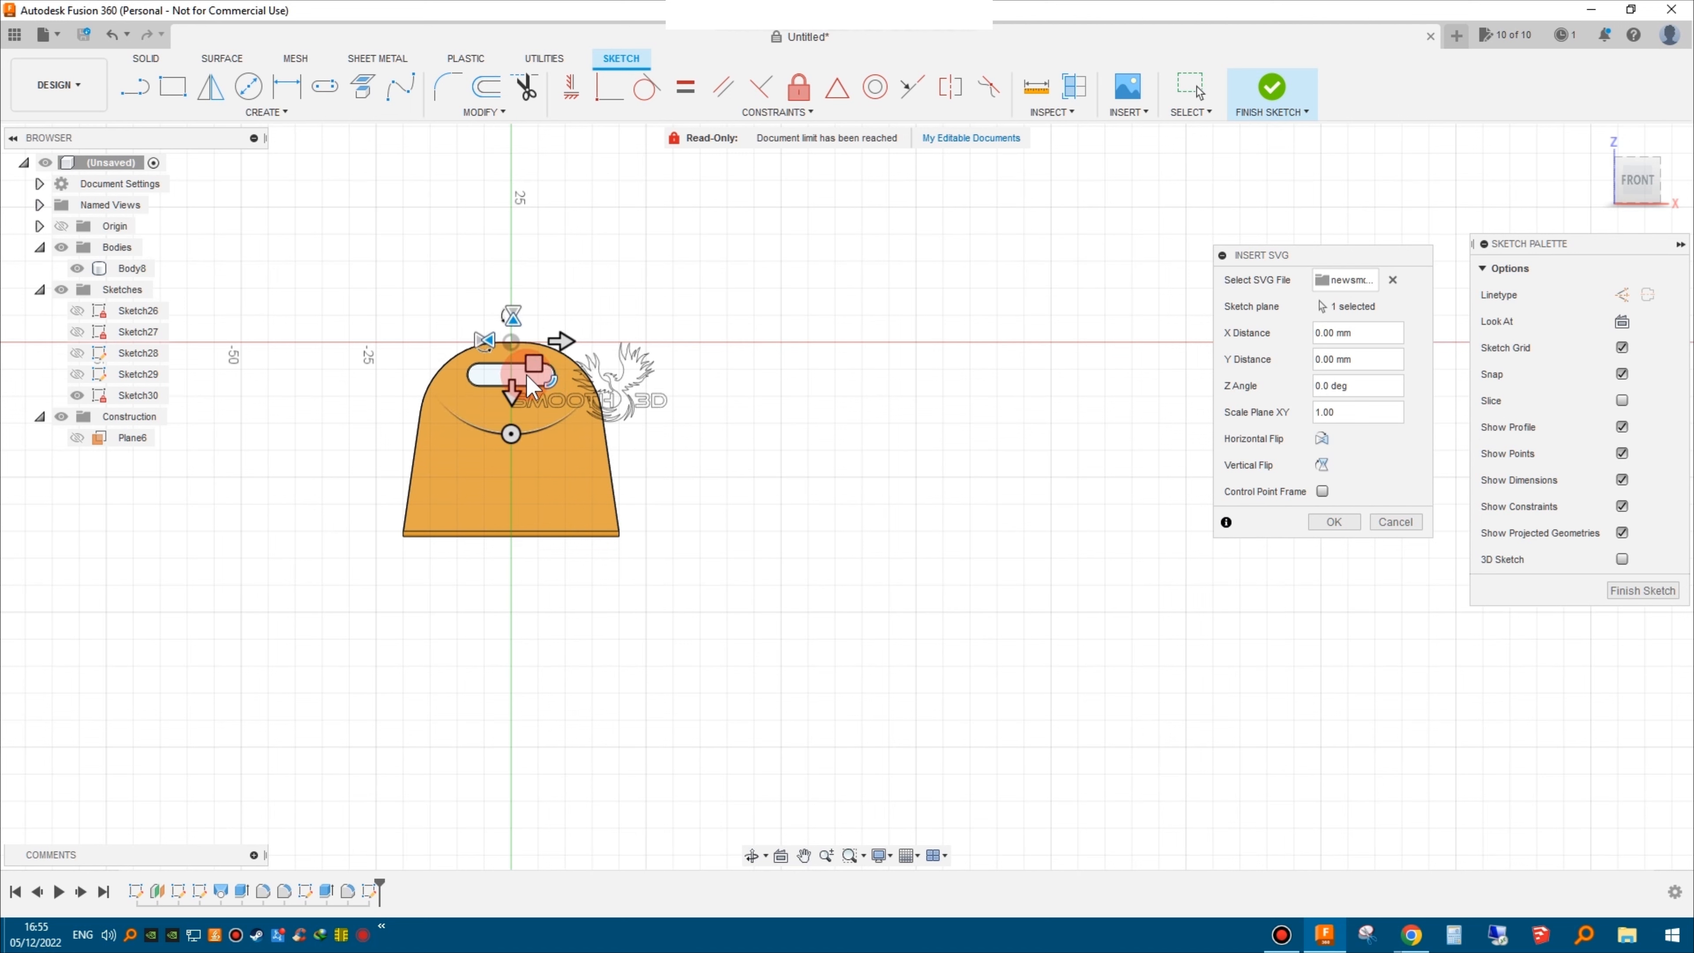
scroll(511, 444, "up", 5)
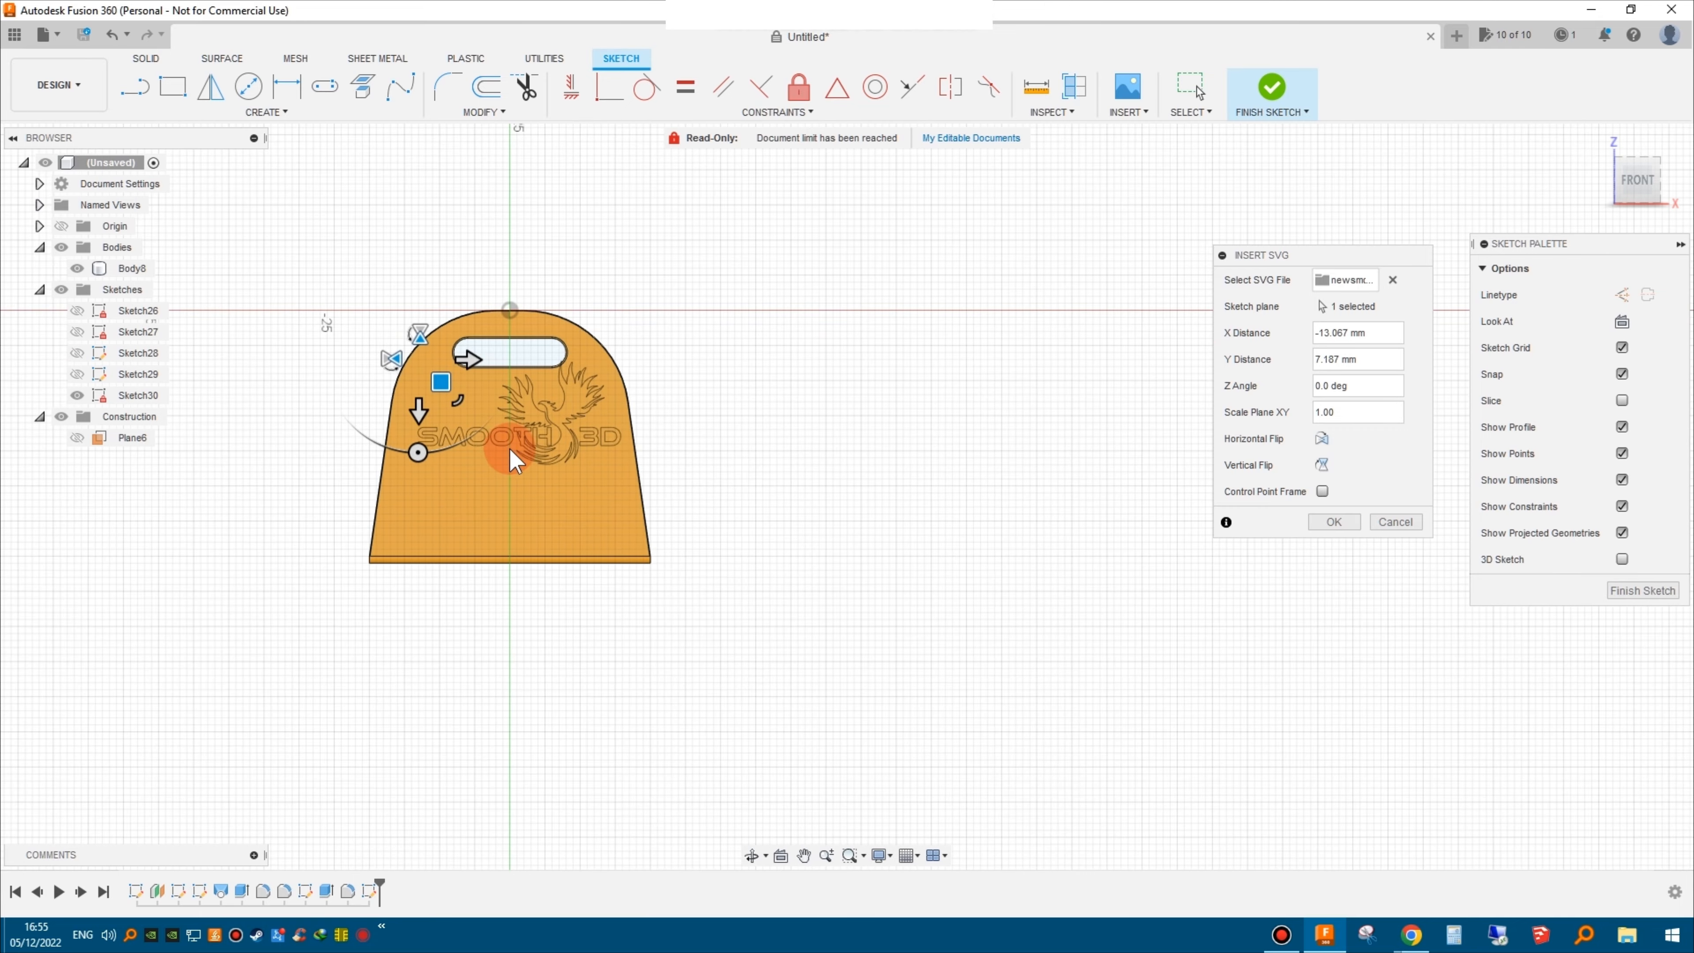
left_click_drag(396, 327, 380, 371)
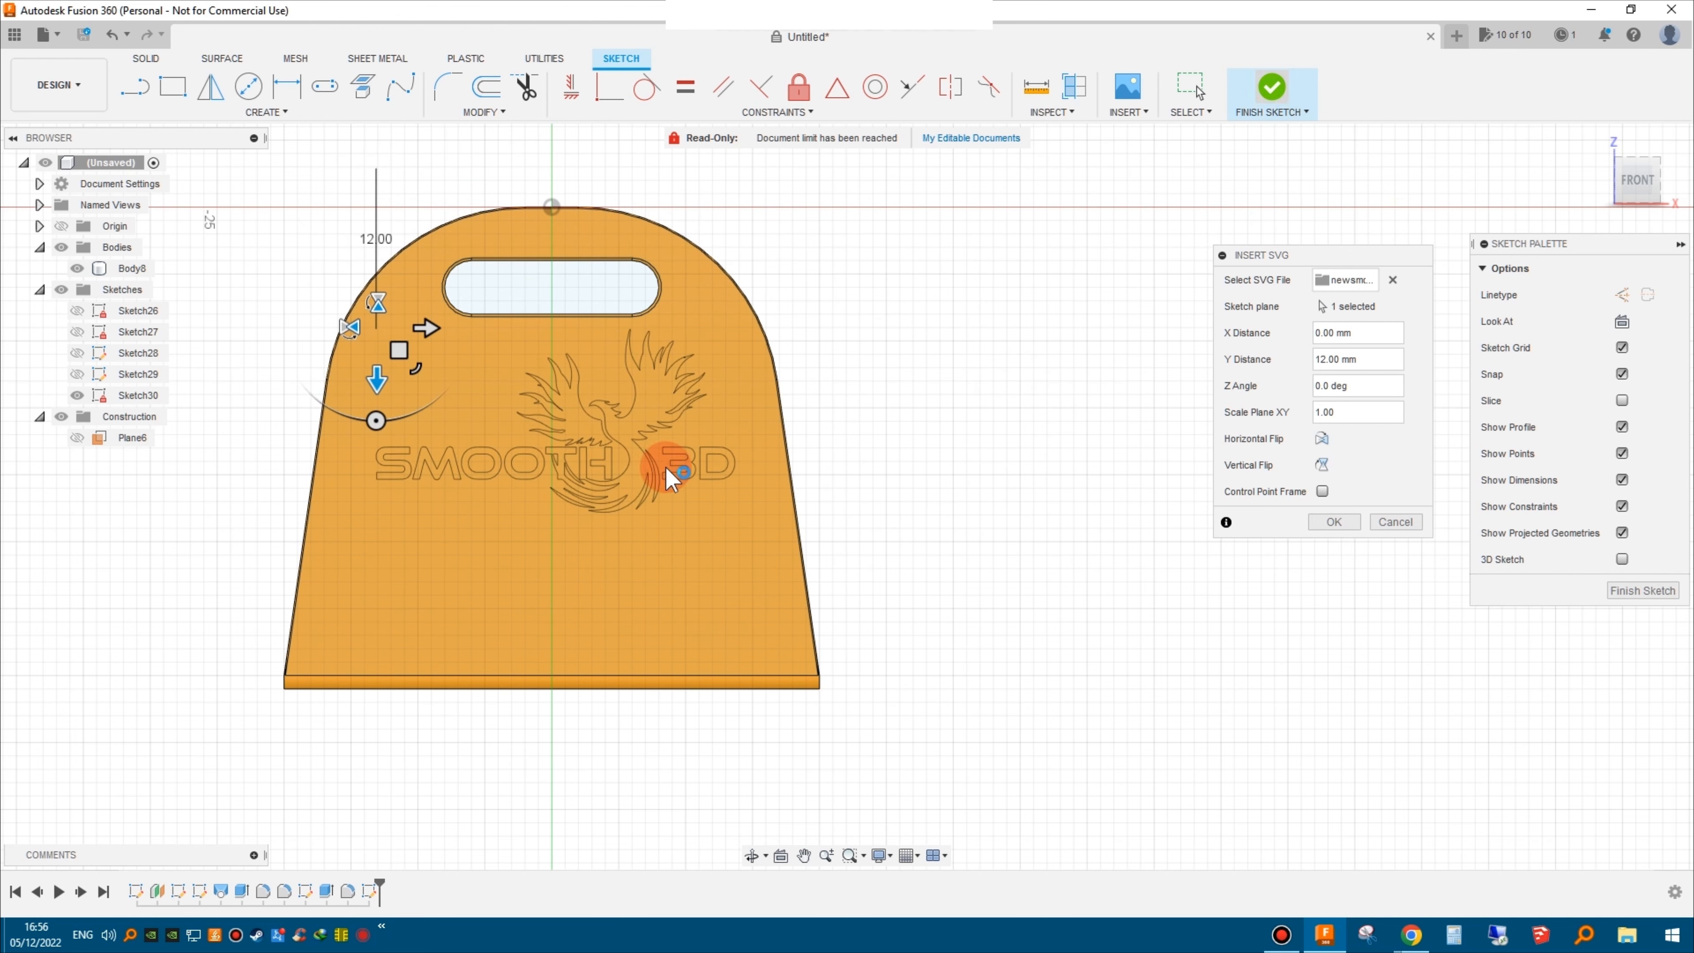
left_click(1267, 112)
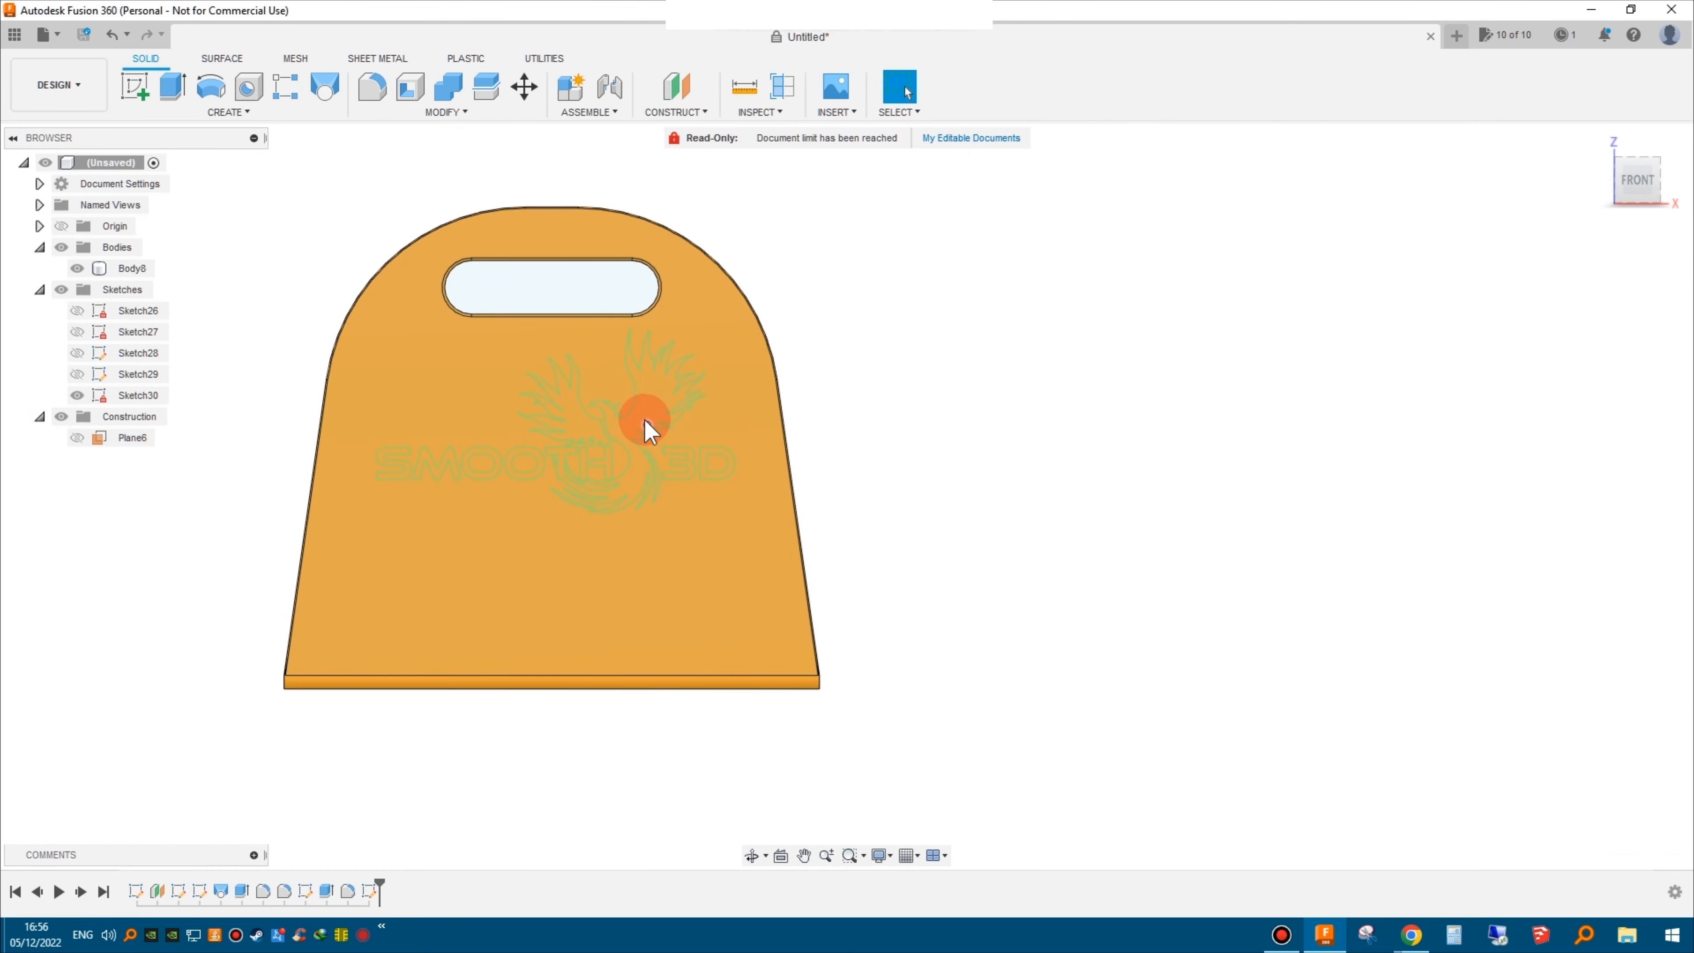
- Extrude all the phoenix and SMOOTH 3D letter profiles into the plate's front face to engrave the logo
left_click(672, 410)
scroll(580, 434, "up", 2)
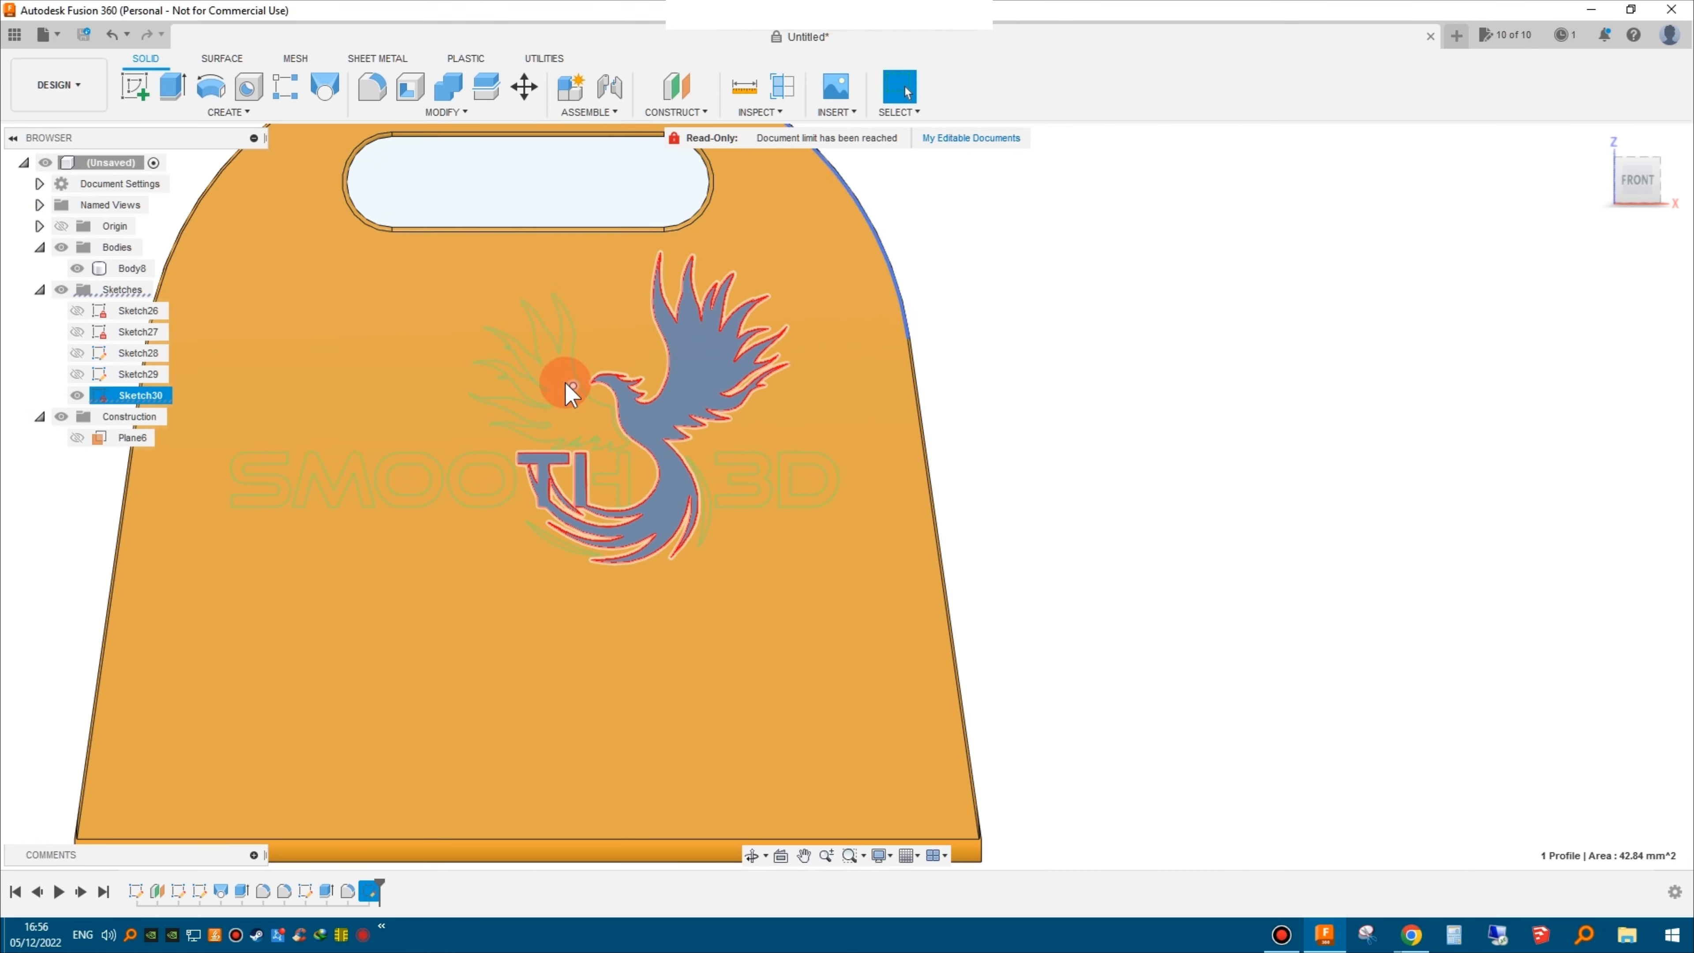
left_click(574, 414)
scroll(700, 475, "up", 3)
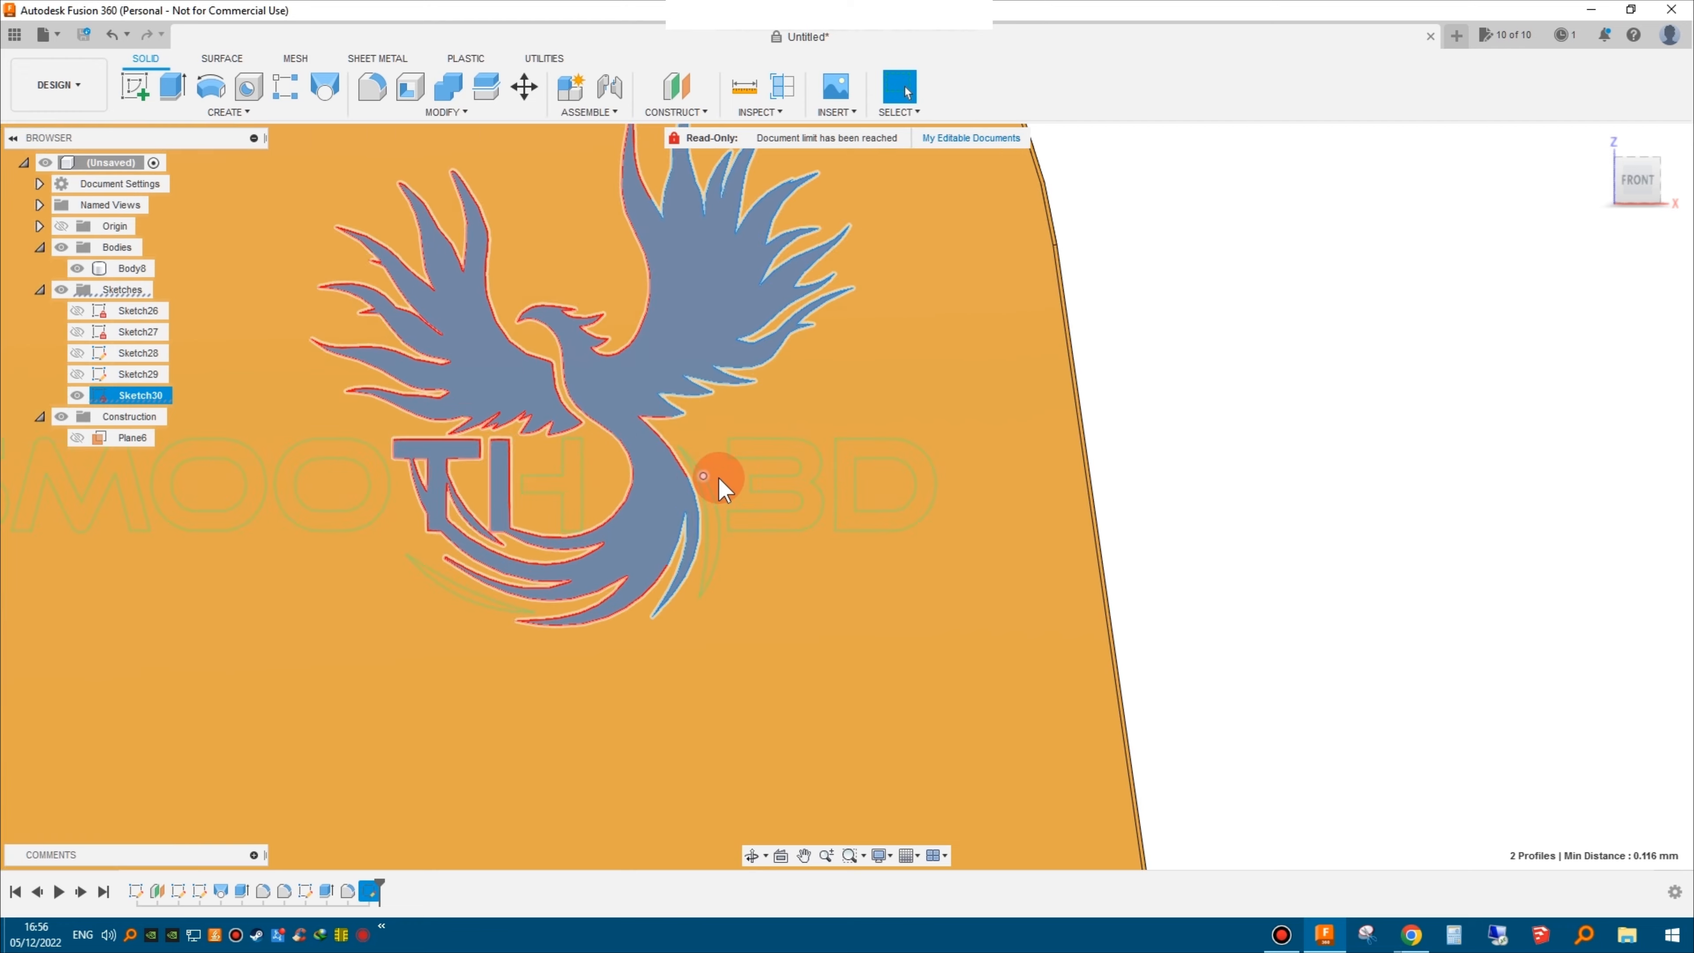
left_click(762, 445)
left_click(845, 459)
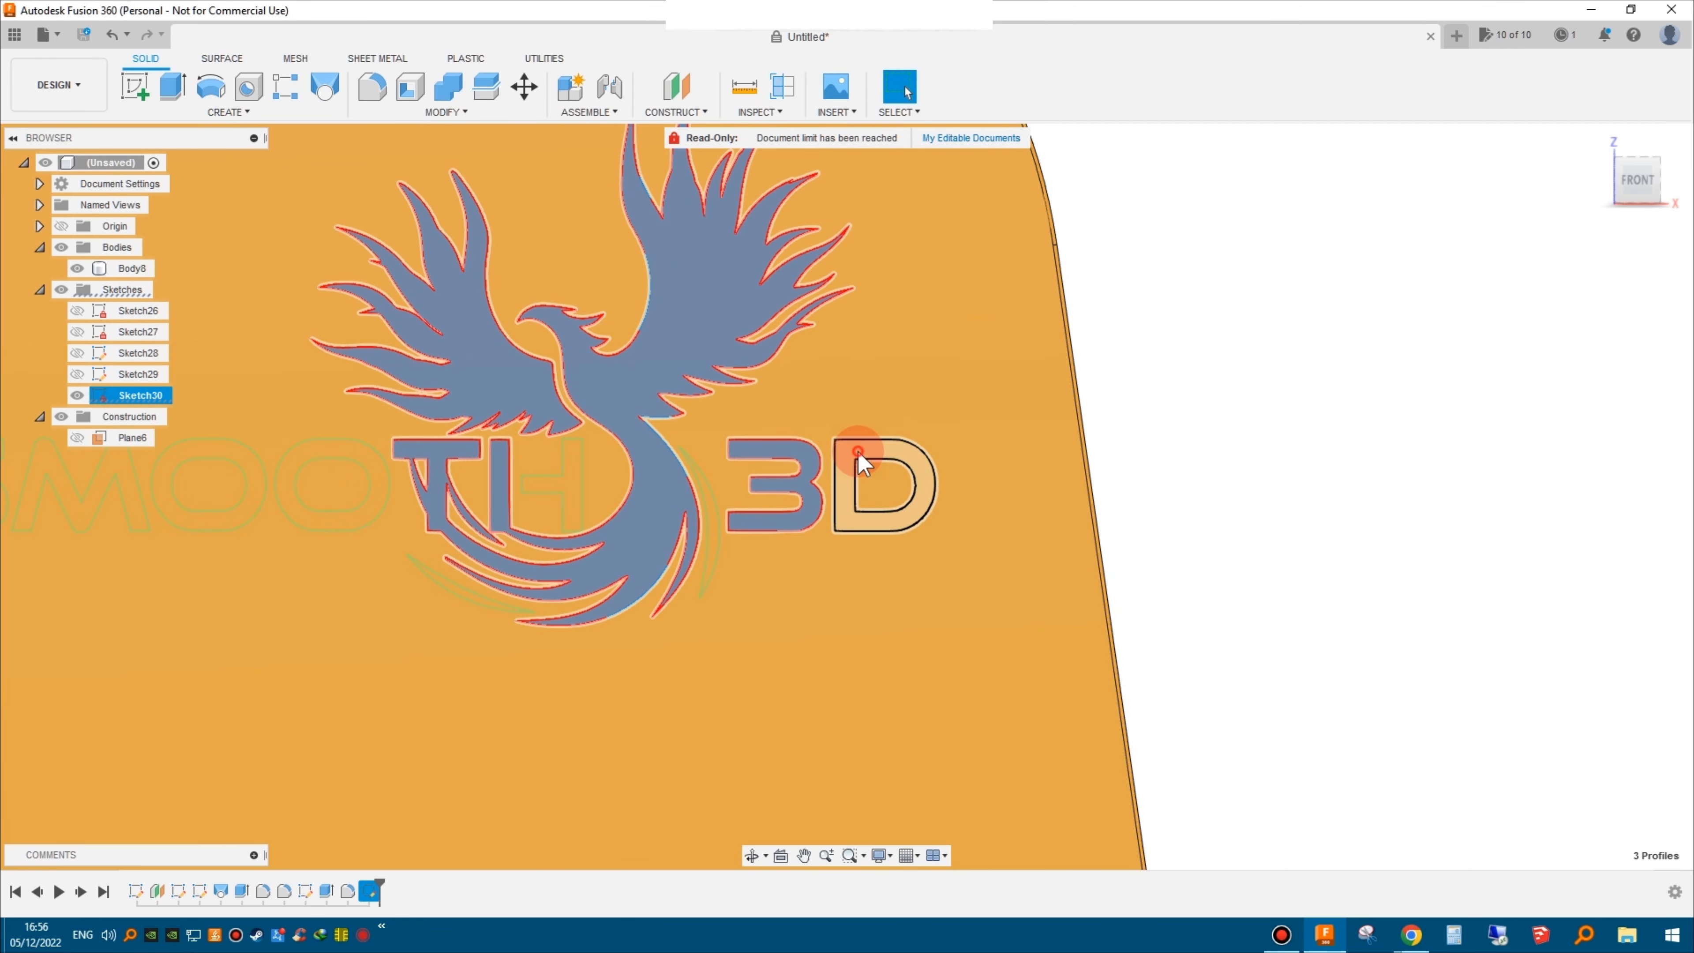
left_click(707, 517)
scroll(700, 534, "down", 3)
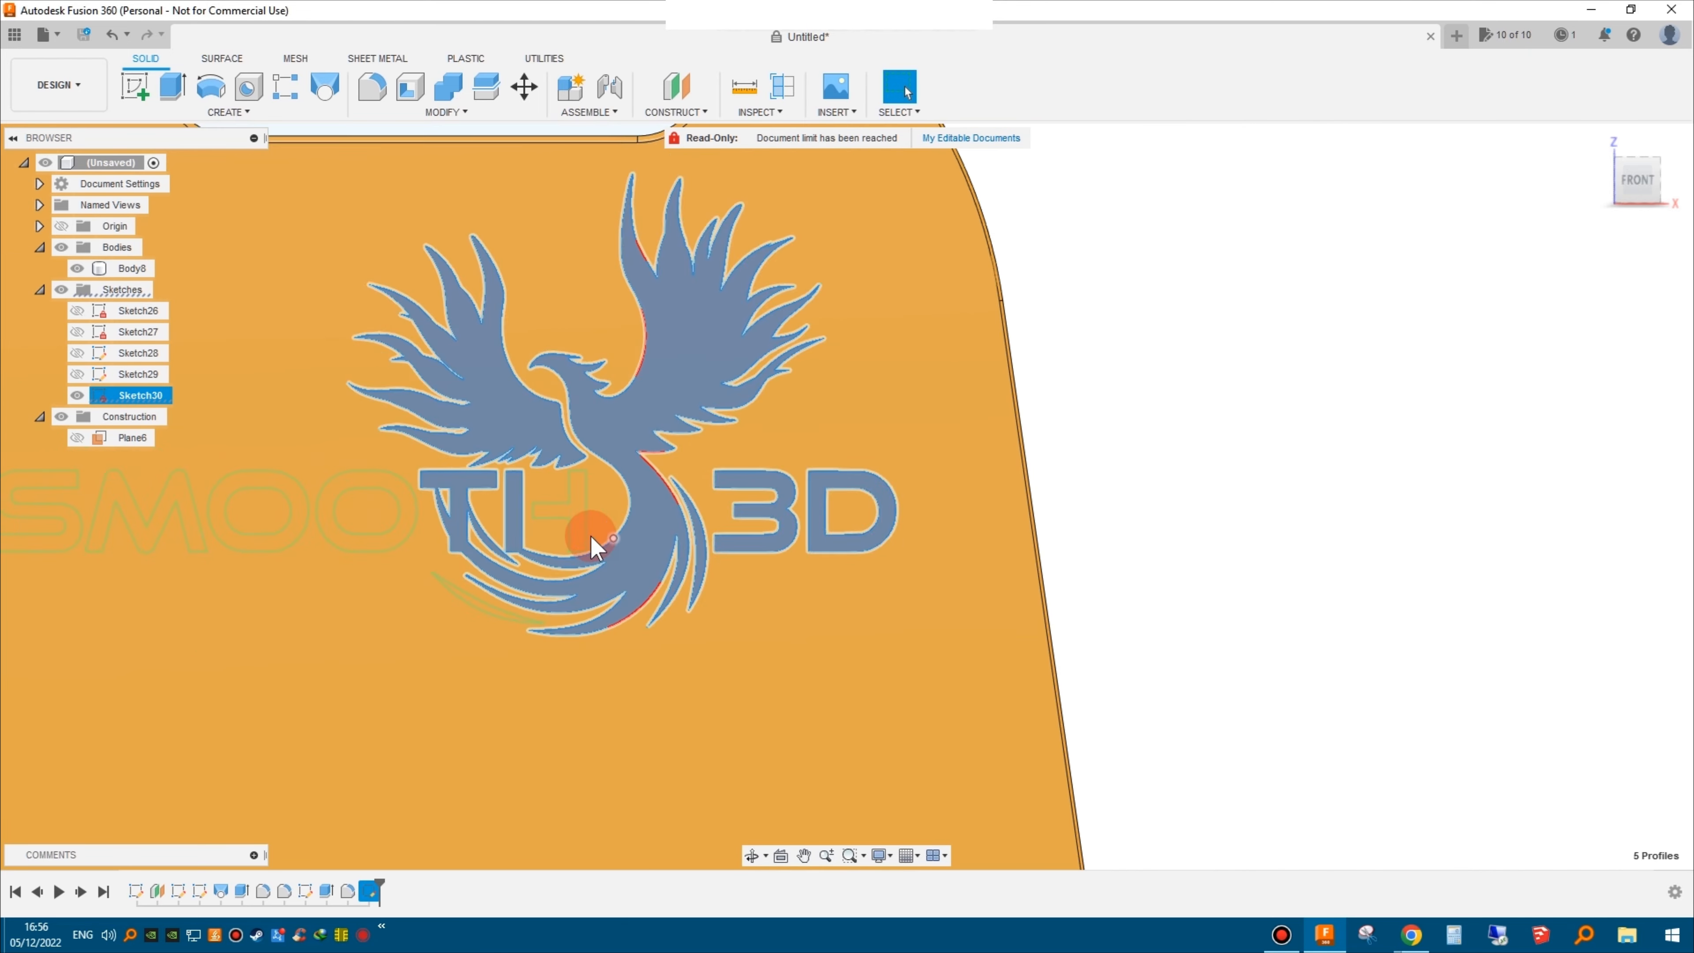
left_click(572, 520)
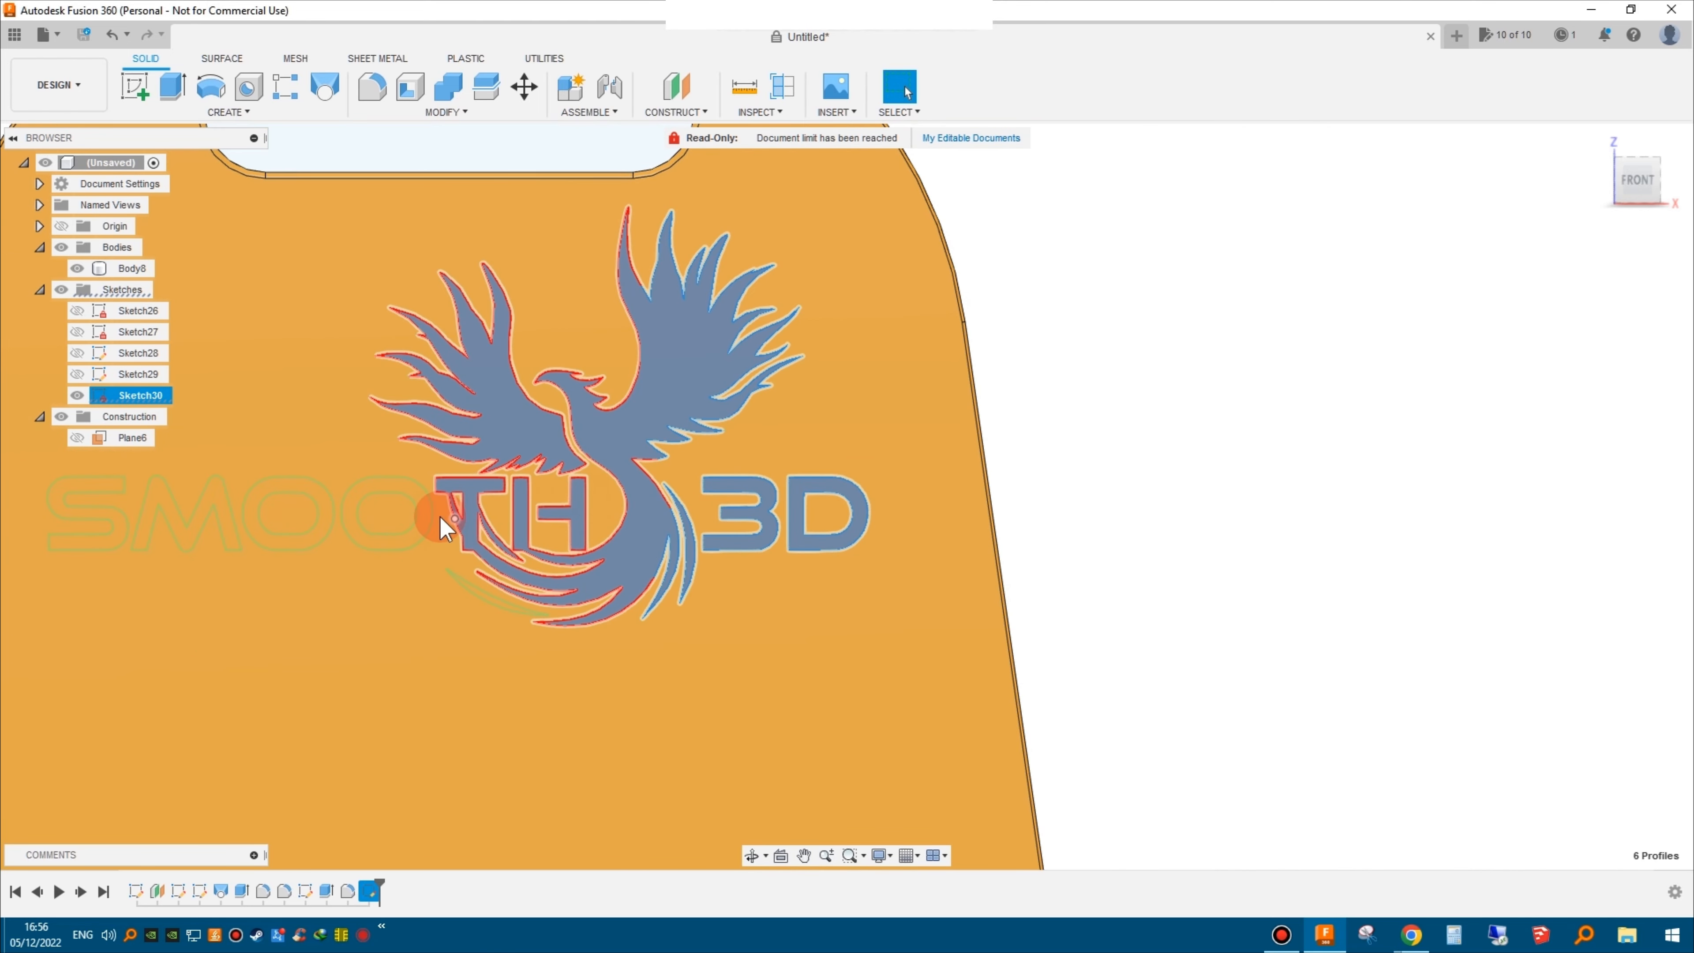
left_click(421, 518)
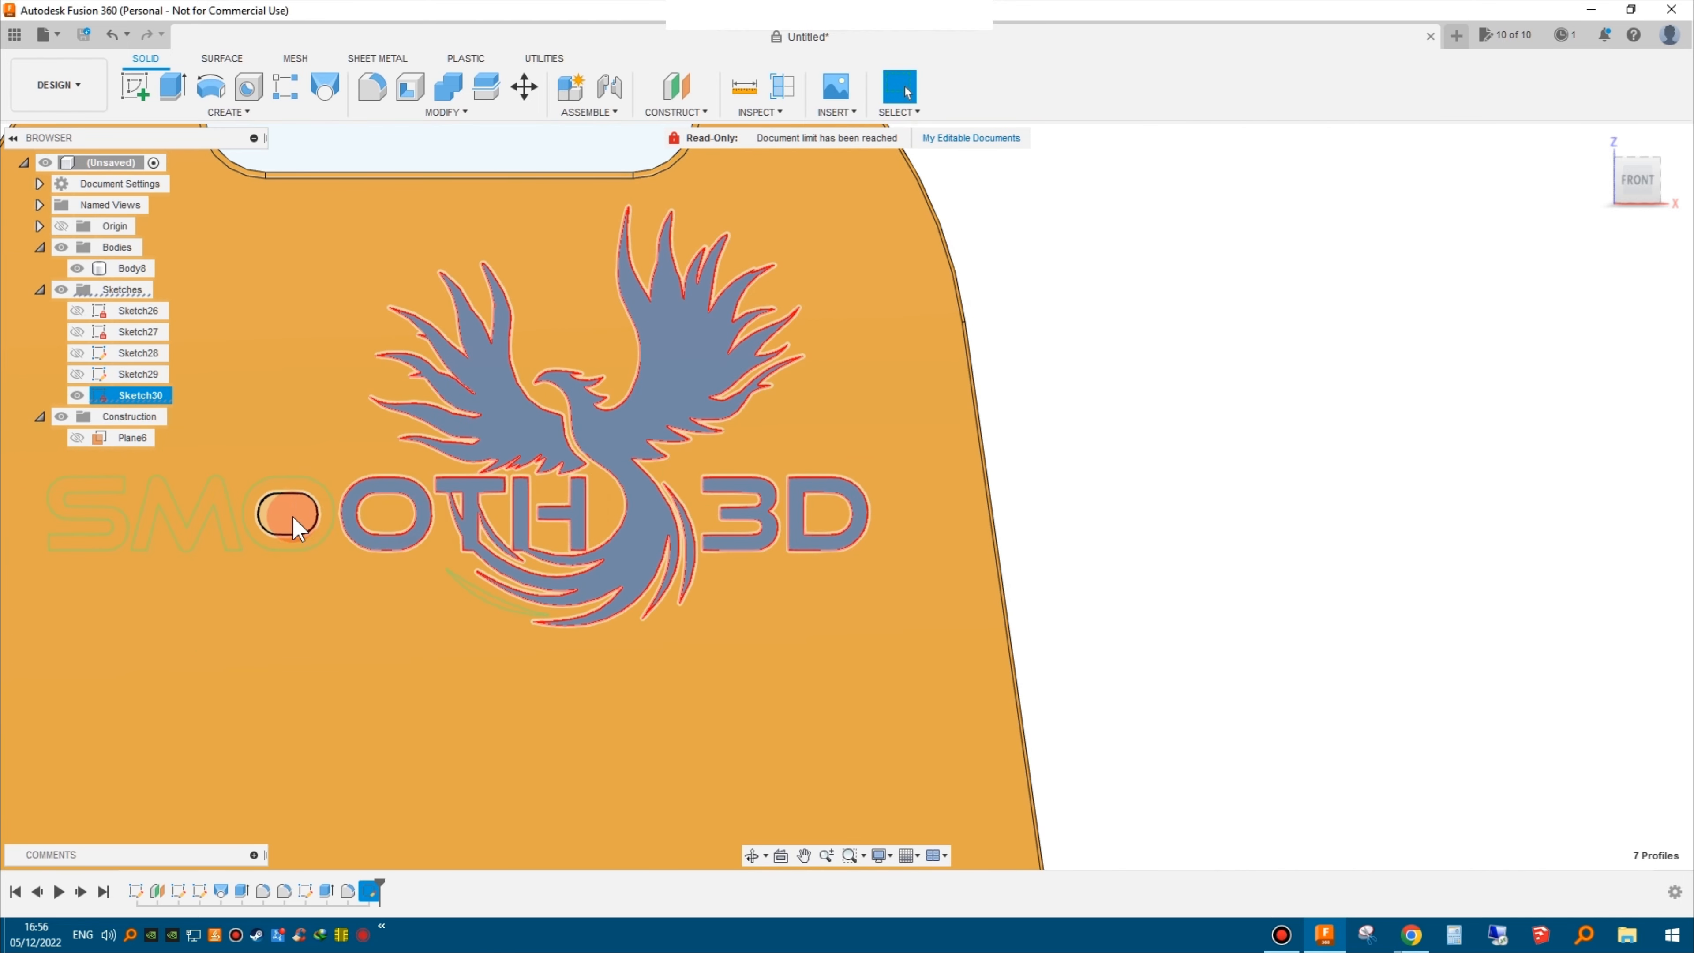
left_click(314, 492)
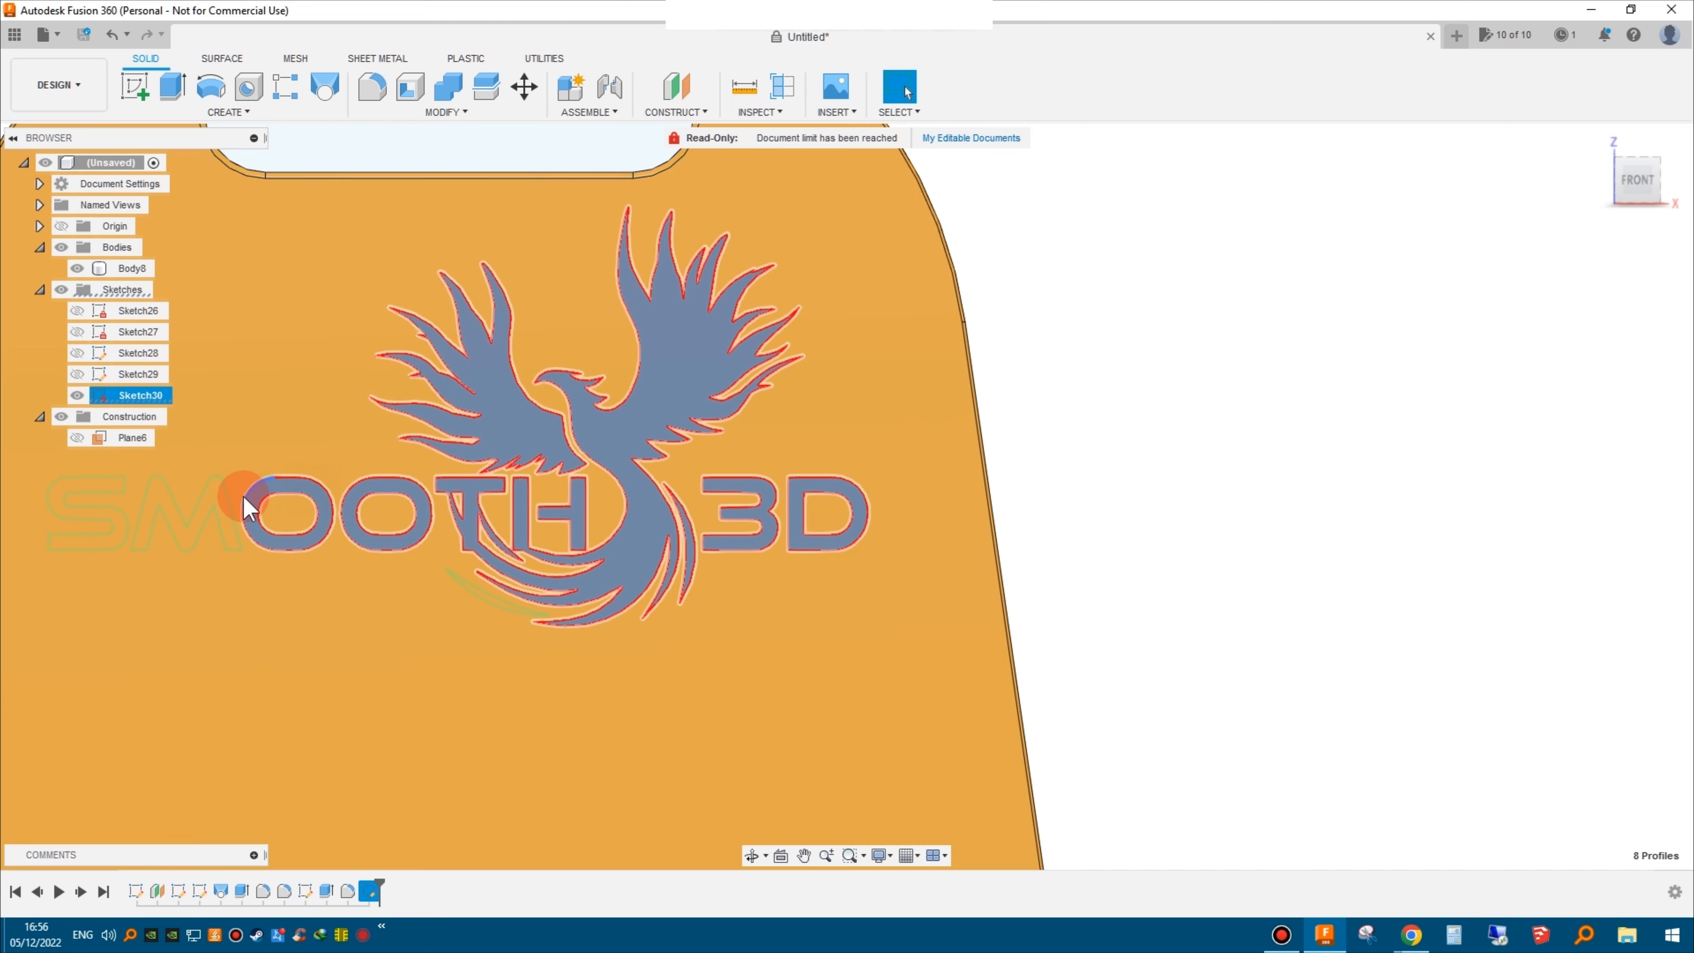
left_click(223, 508)
middle_click_drag(69, 526, 475, 511)
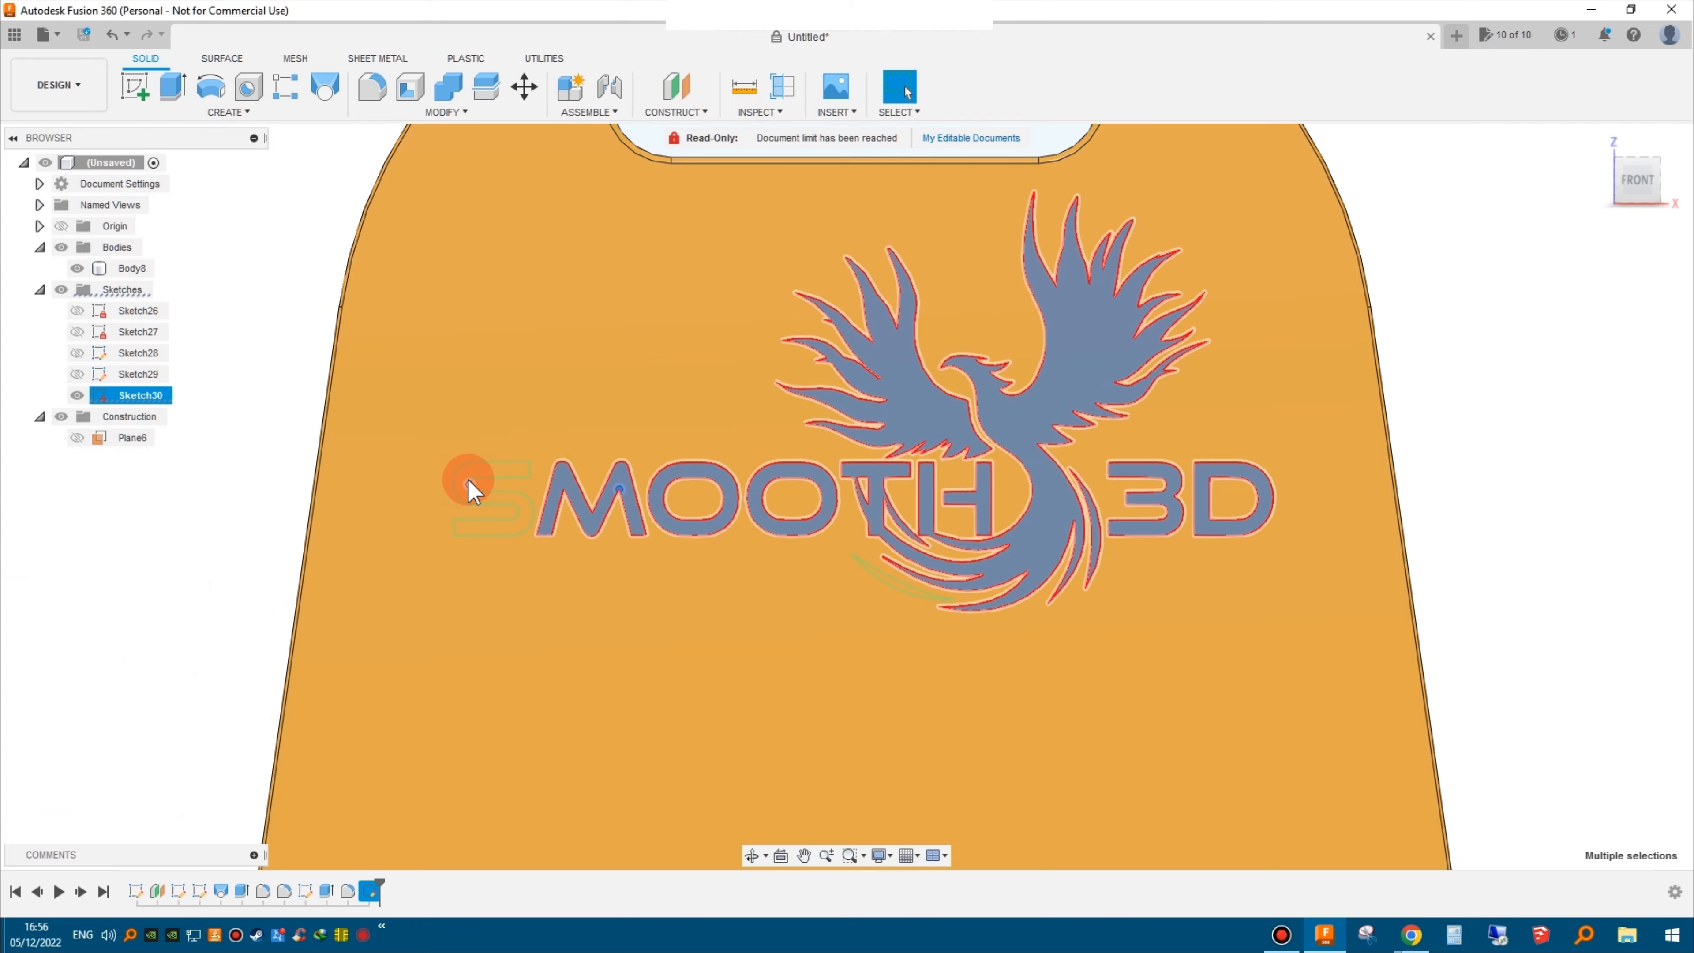
left_click(469, 479)
scroll(469, 481, "up", 4)
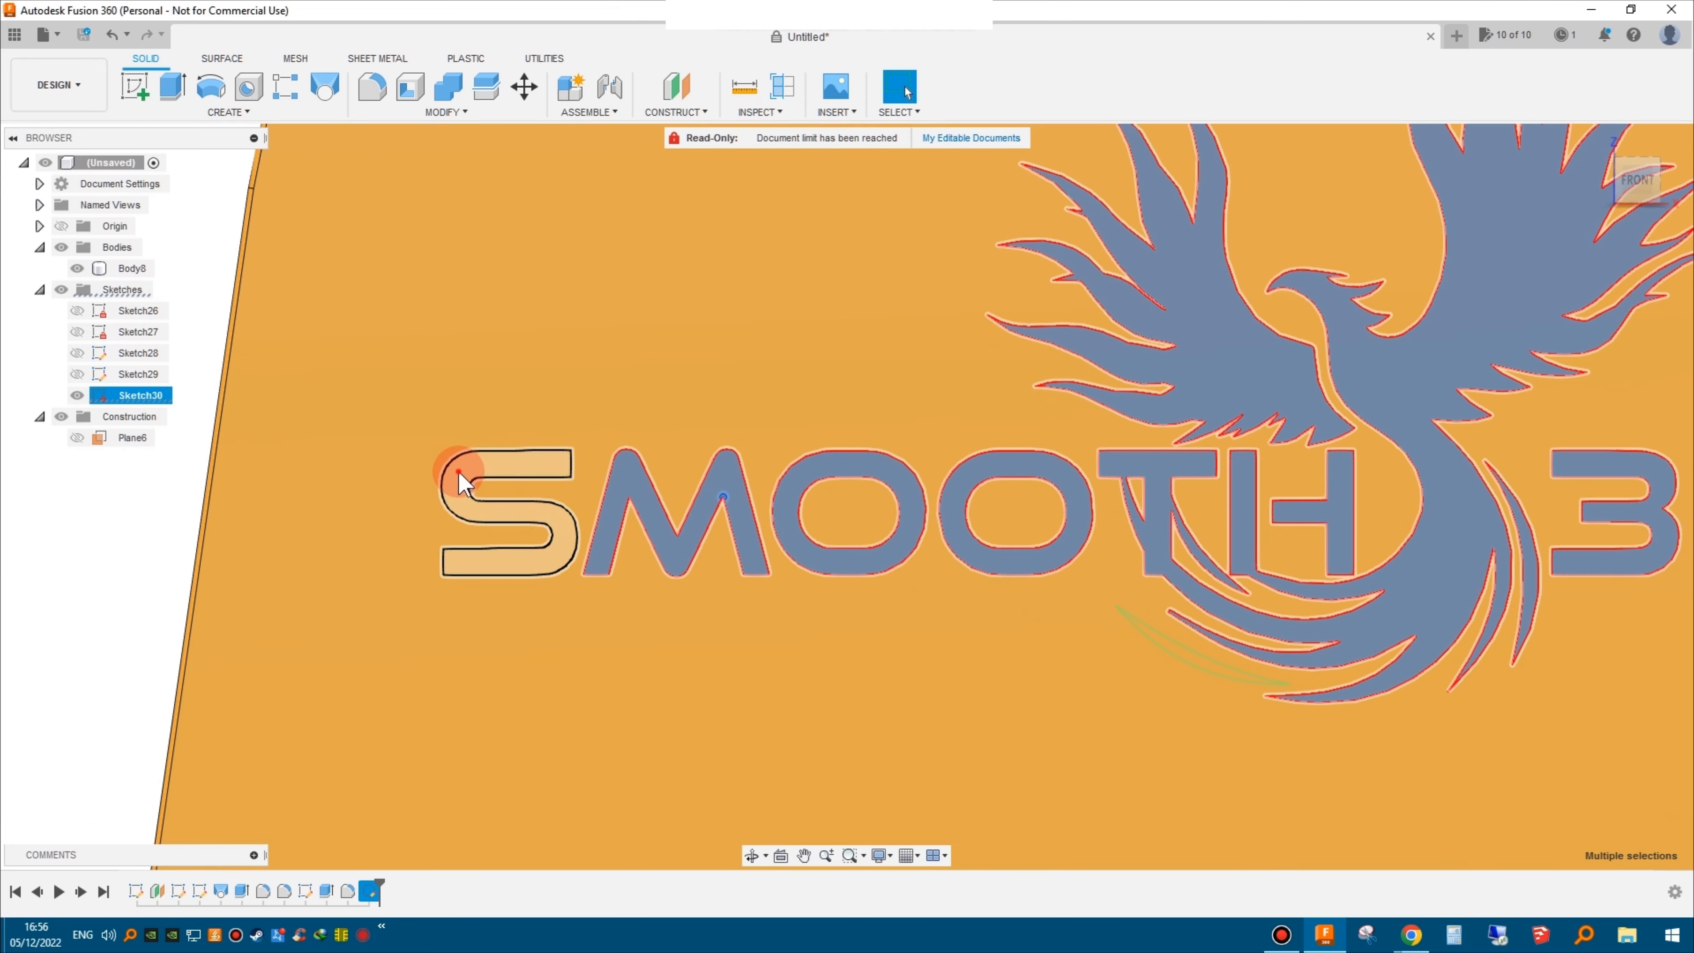
left_click(458, 475)
scroll(470, 576, "down", 4)
scroll(700, 547, "down", 4)
middle_click_drag(1202, 454, 1014, 500)
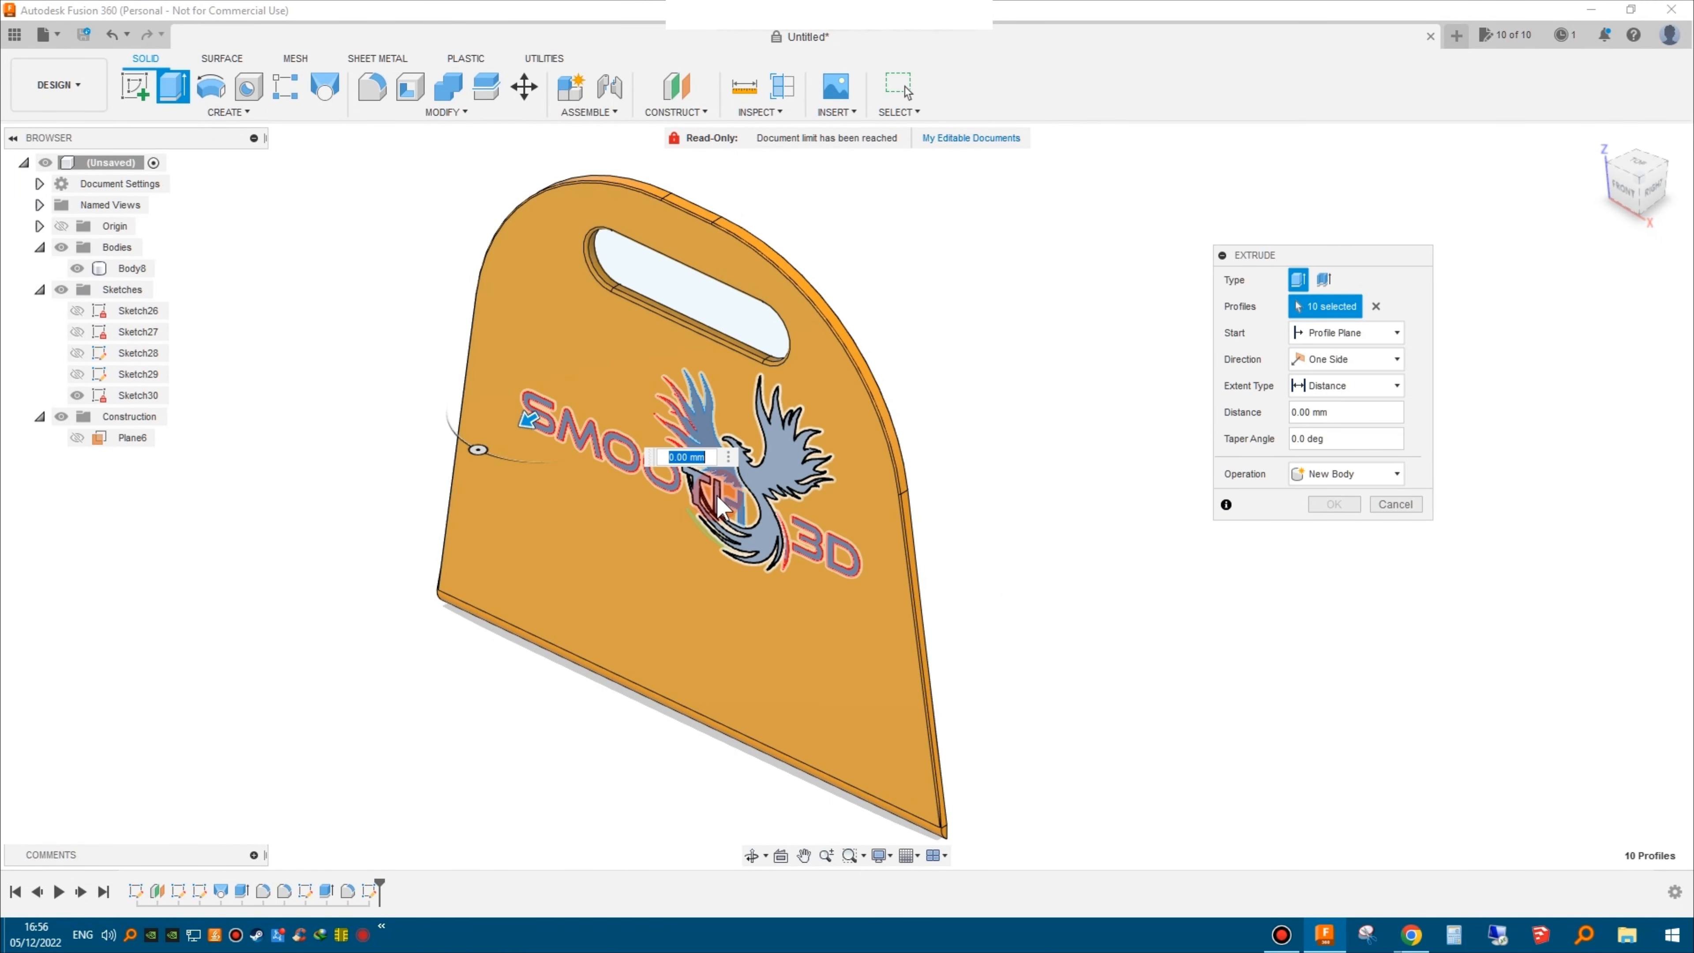
key("Return")
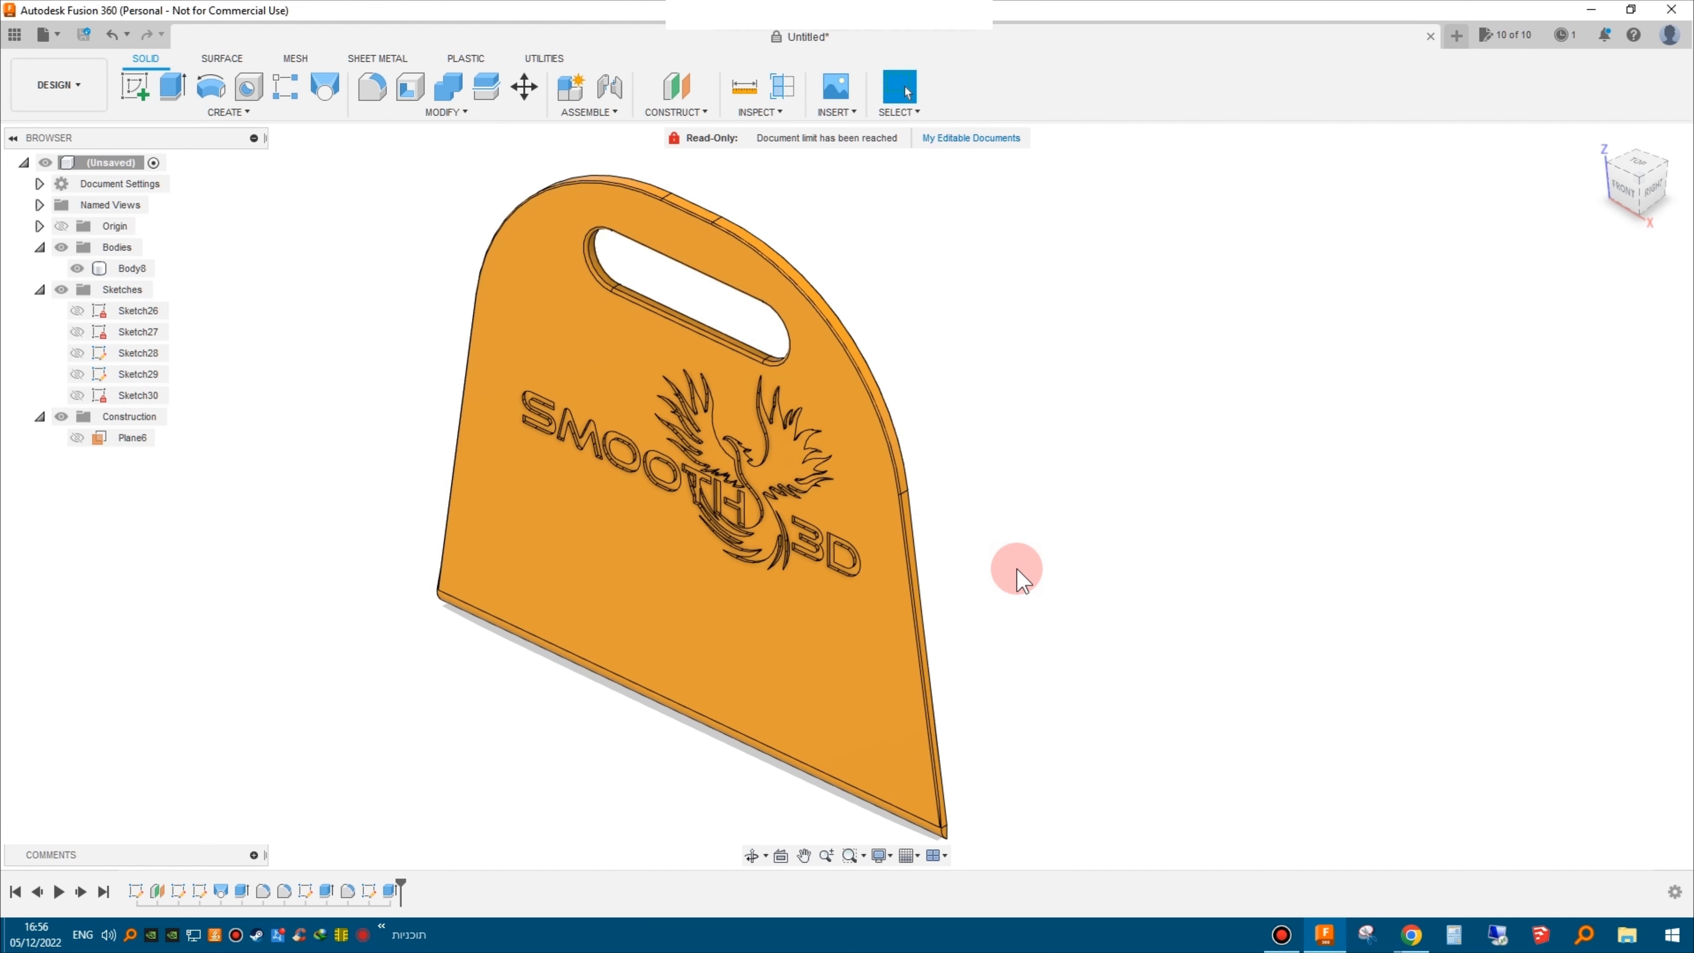
middle_click_drag(1061, 527, 1137, 539, "shift")
left_click(926, 663)
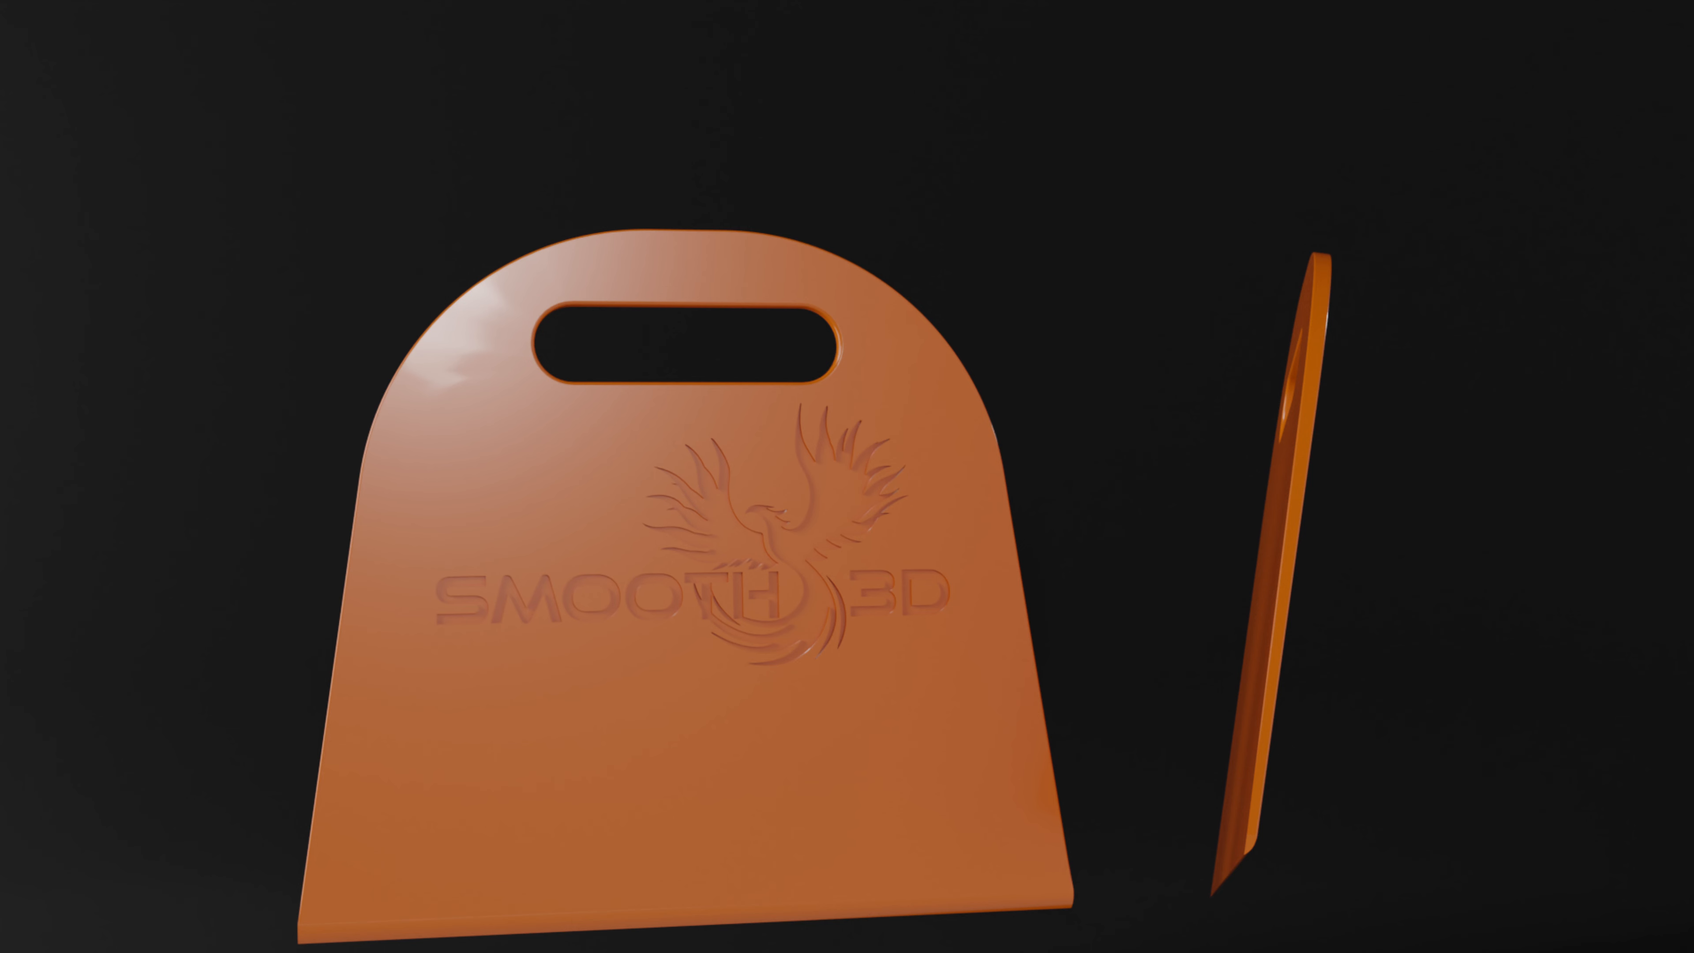